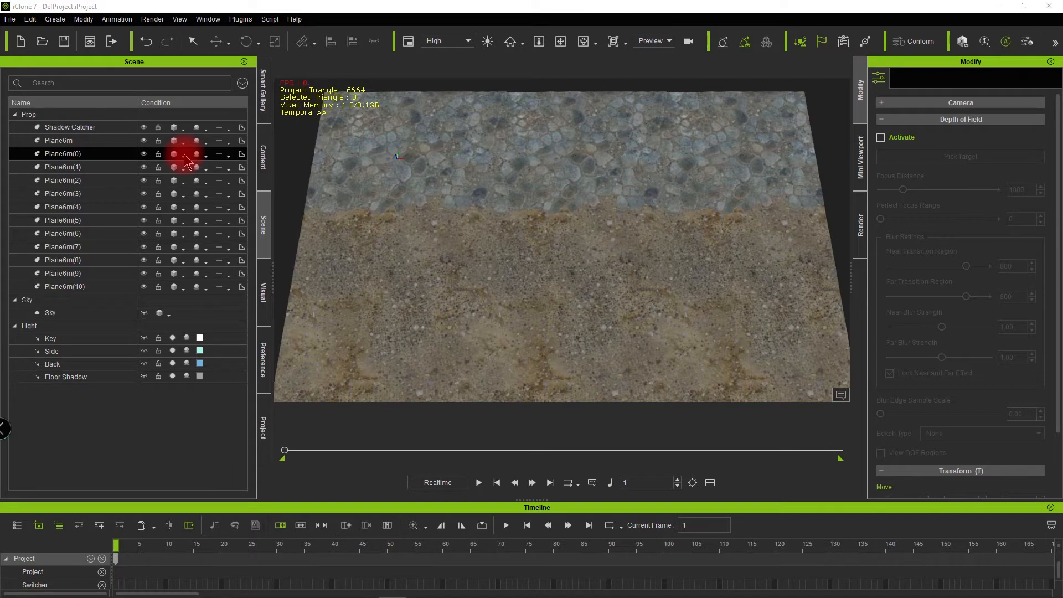
Examine the blended transition between the cobblestone and dirt ground tiles, and compare it with the unblended tile set
left_click(365, 235)
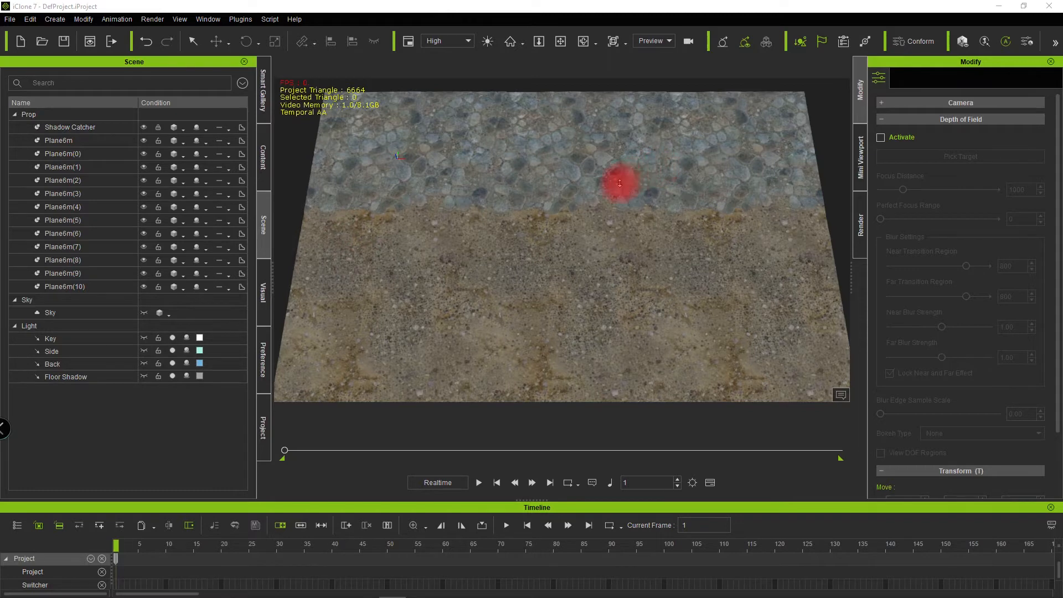
scroll(620, 183, "up", 1)
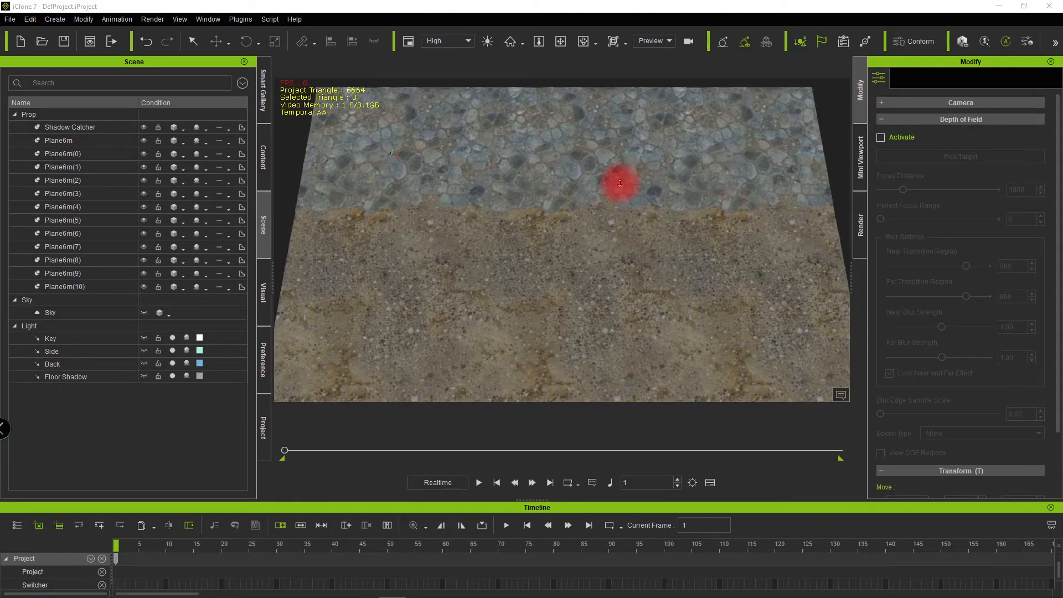
scroll(619, 183, "up", 3)
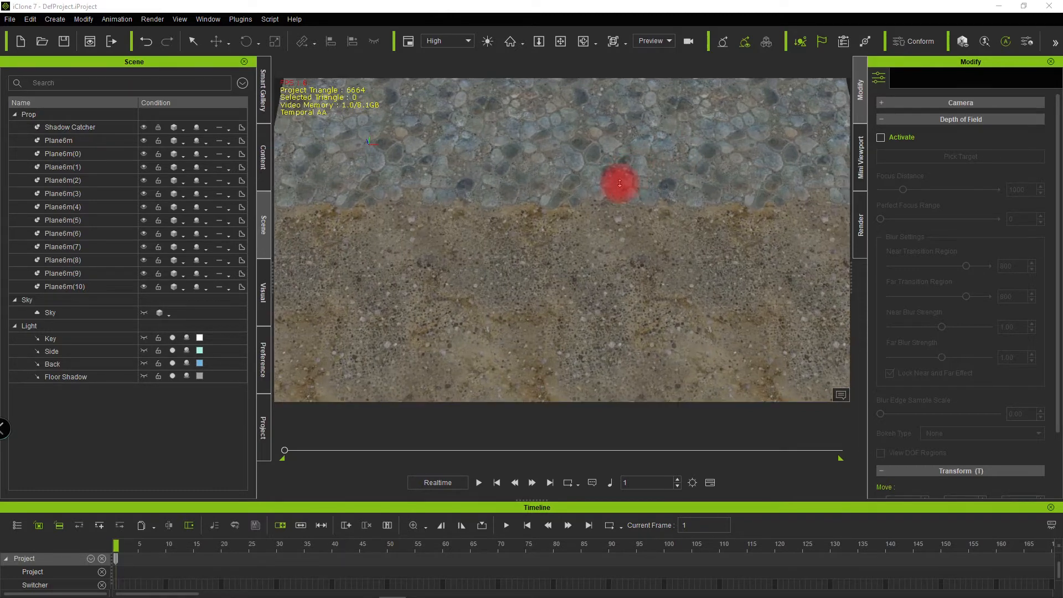
scroll(619, 183, "up", 3)
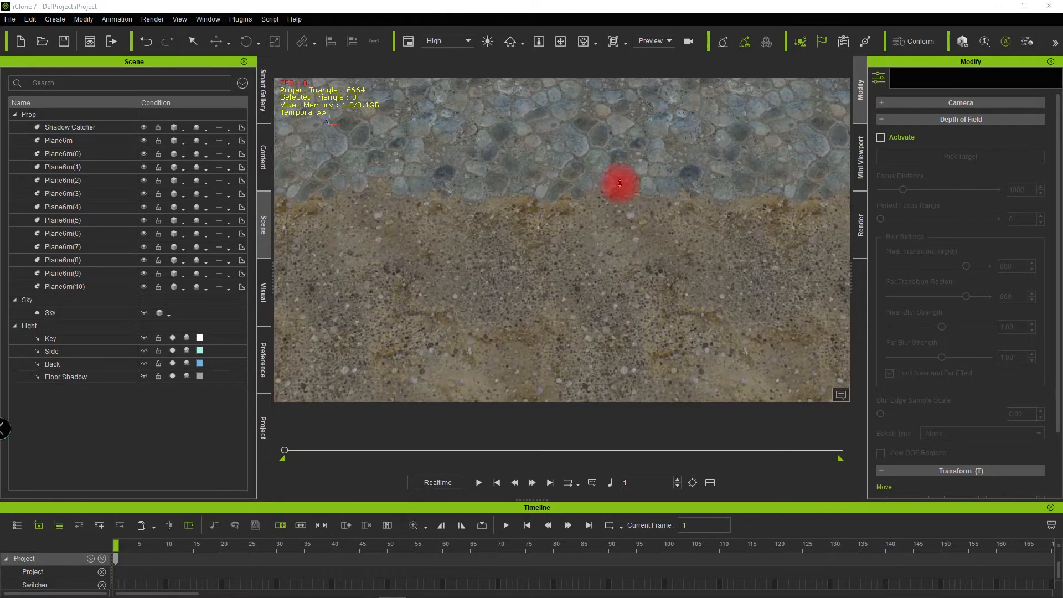
left_click_drag(605, 190, 644, 265)
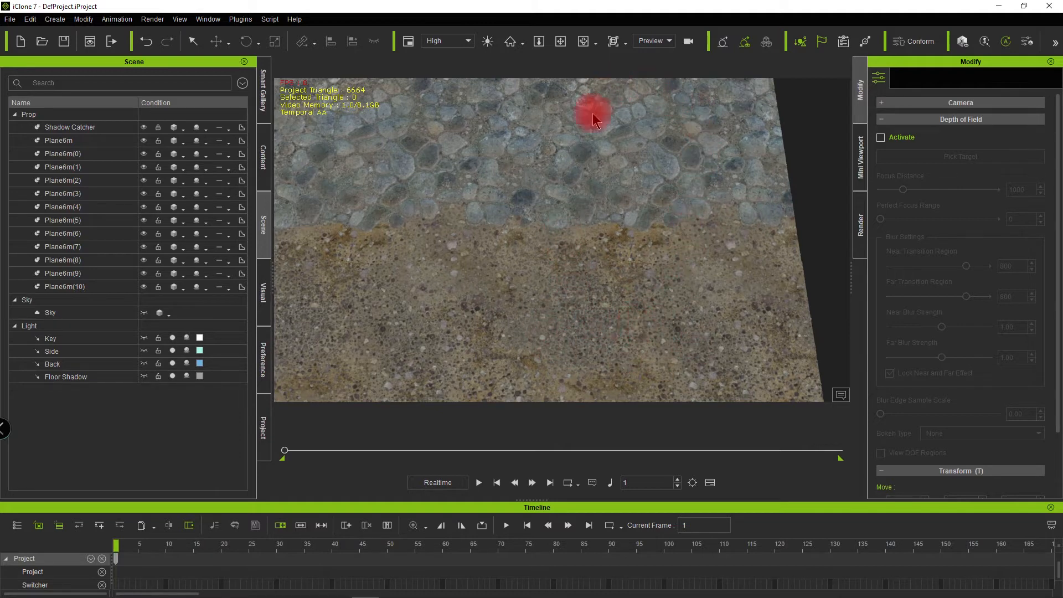
left_click_drag(542, 237, 685, 255)
left_click_drag(482, 216, 487, 280)
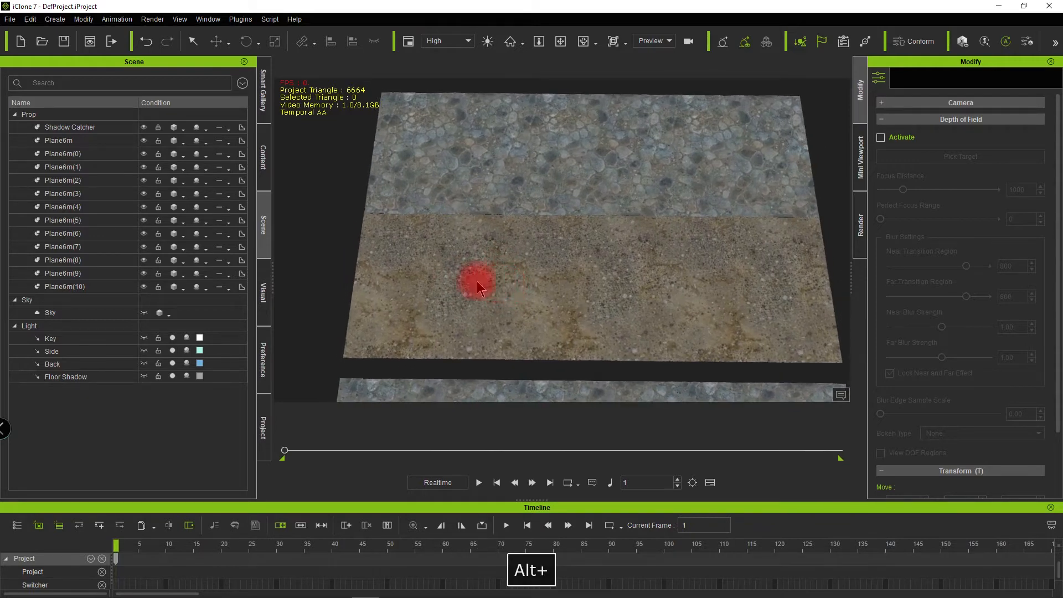
Move the dirt tile Plane6m(10) along Y to 600, and return it to 675.786 against the cobblestone row
left_click(408, 280)
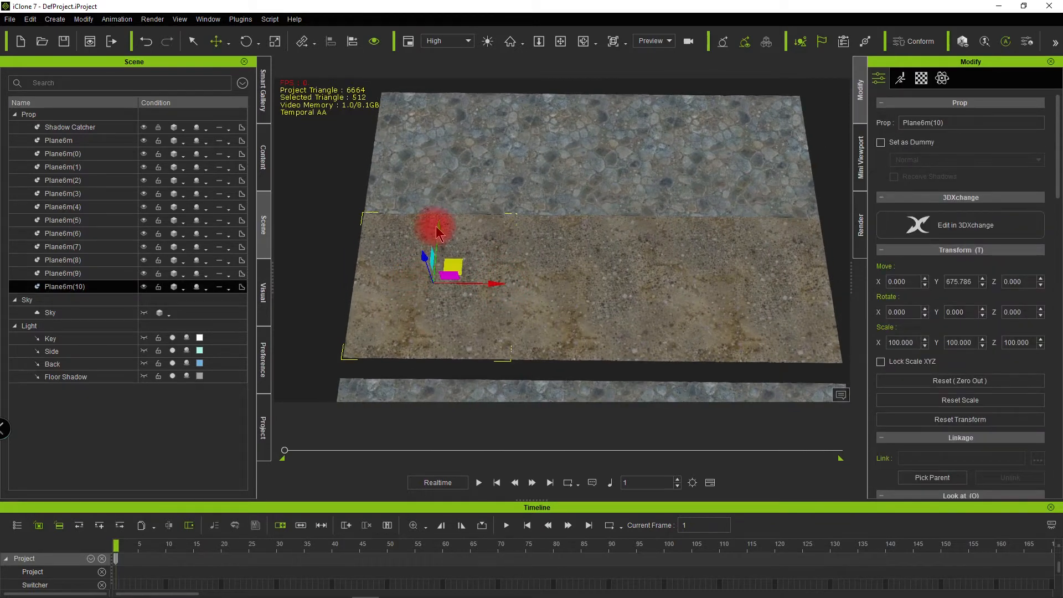
left_click_drag(439, 226, 436, 246)
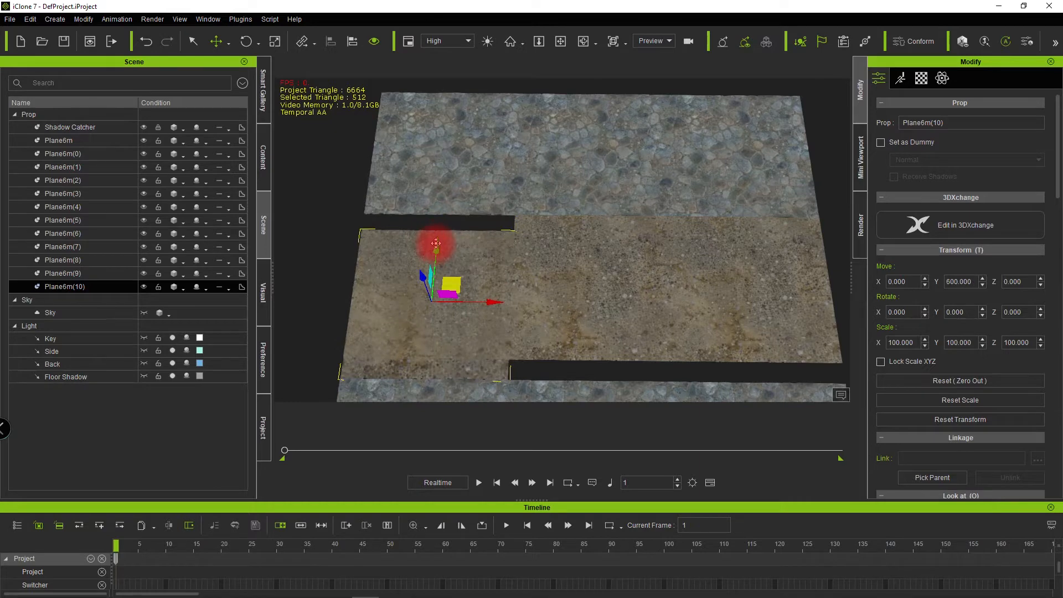
left_click_drag(437, 237, 439, 228)
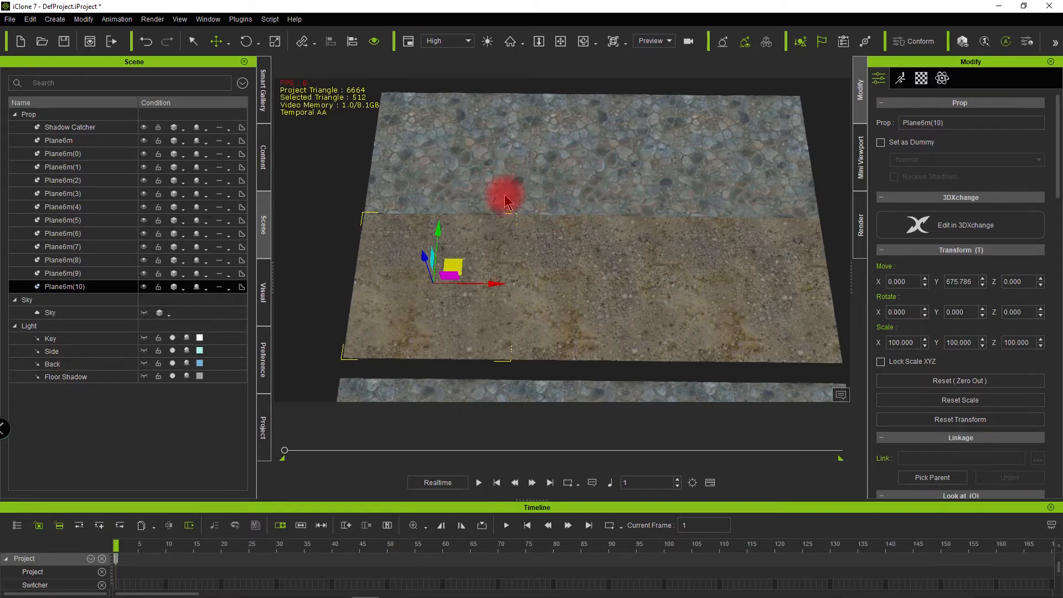
Inspect the hard seam between the unblended cobblestone and dirt tiles against the blended tile set
scroll(505, 196, "up", 8)
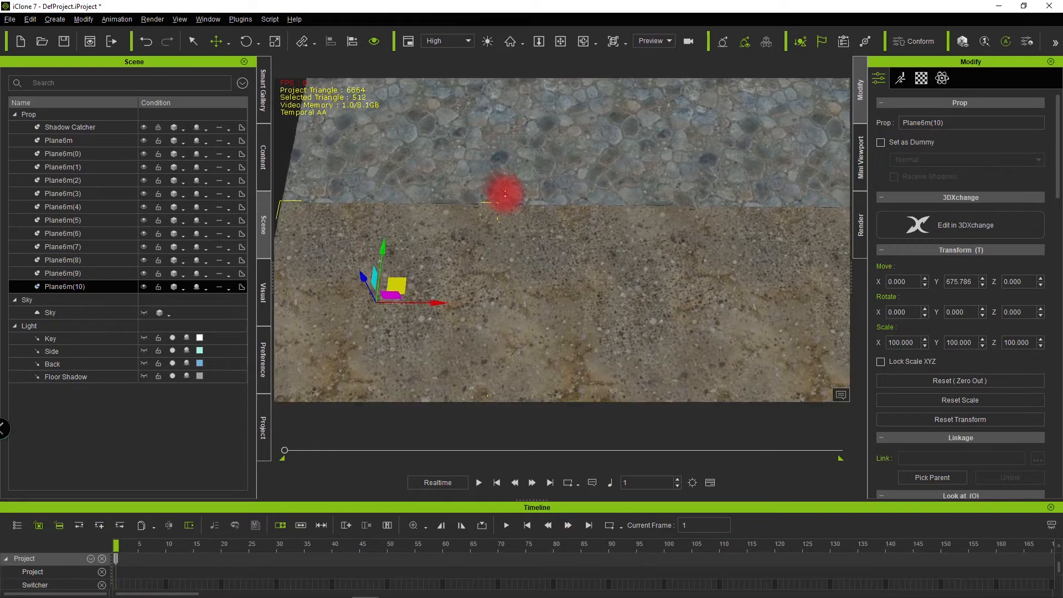
scroll(505, 194, "up", 3)
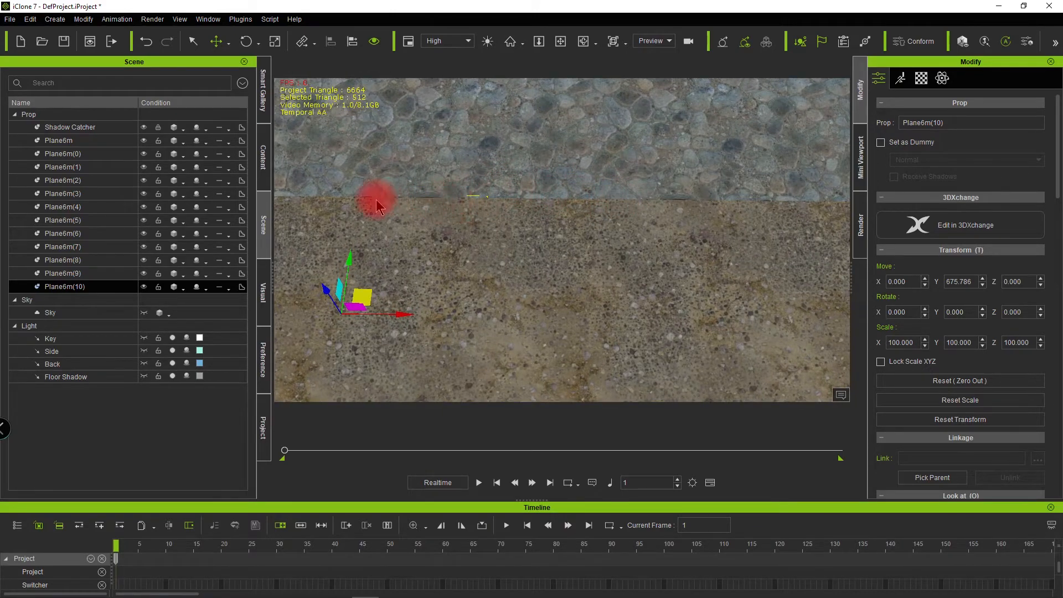
scroll(448, 214, "down", 8)
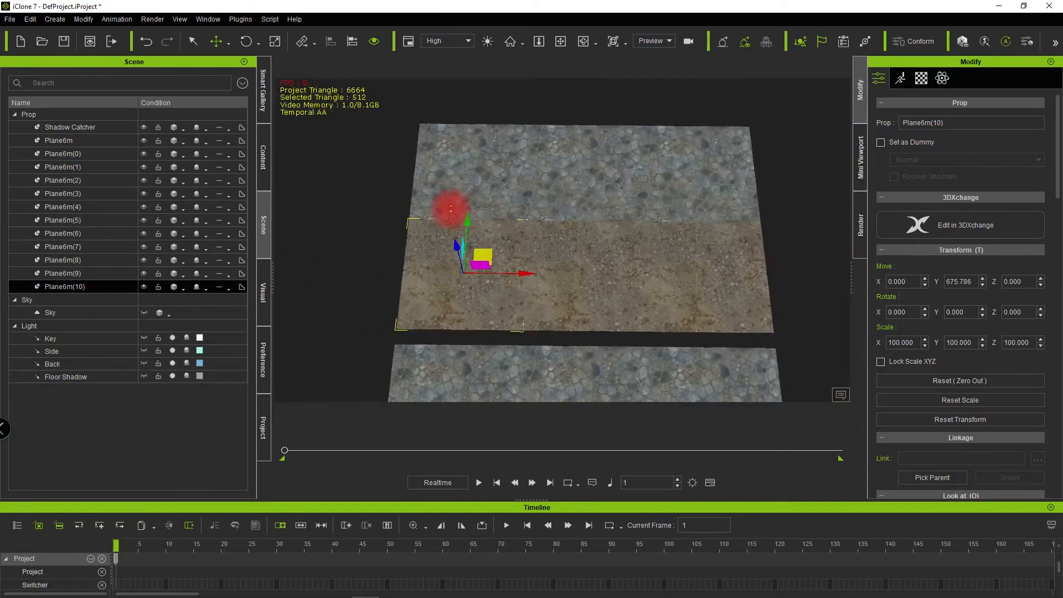
scroll(451, 209, "up", 3)
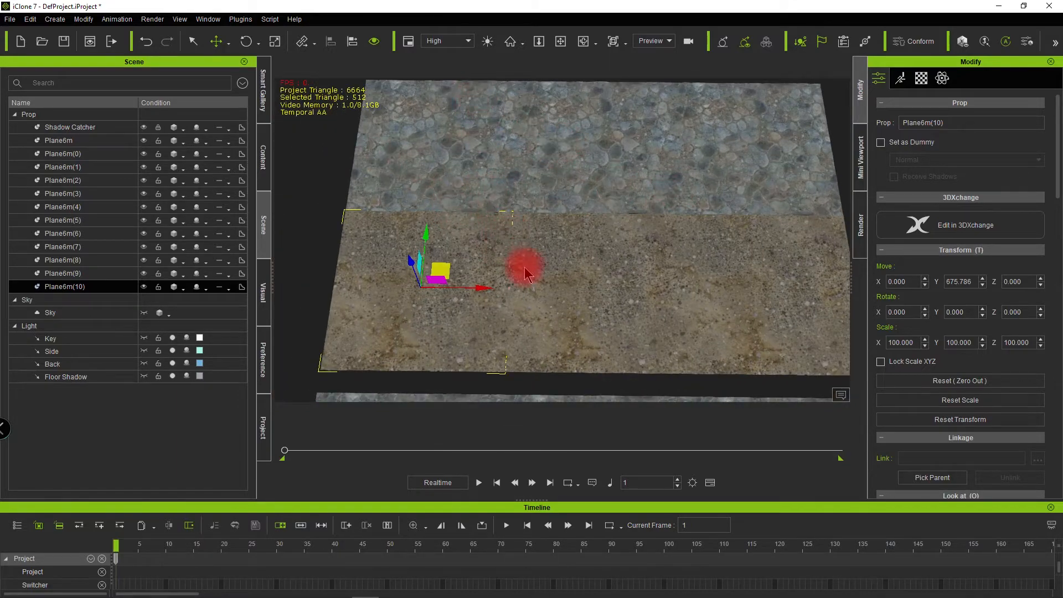
left_click_drag(525, 271, 524, 159)
left_click_drag(533, 292, 535, 242)
Check the tile boundary at the stone-to-dirt transition by toggling Plane6m(0) off and on and hiding Plane6m(3)
left_click(516, 173)
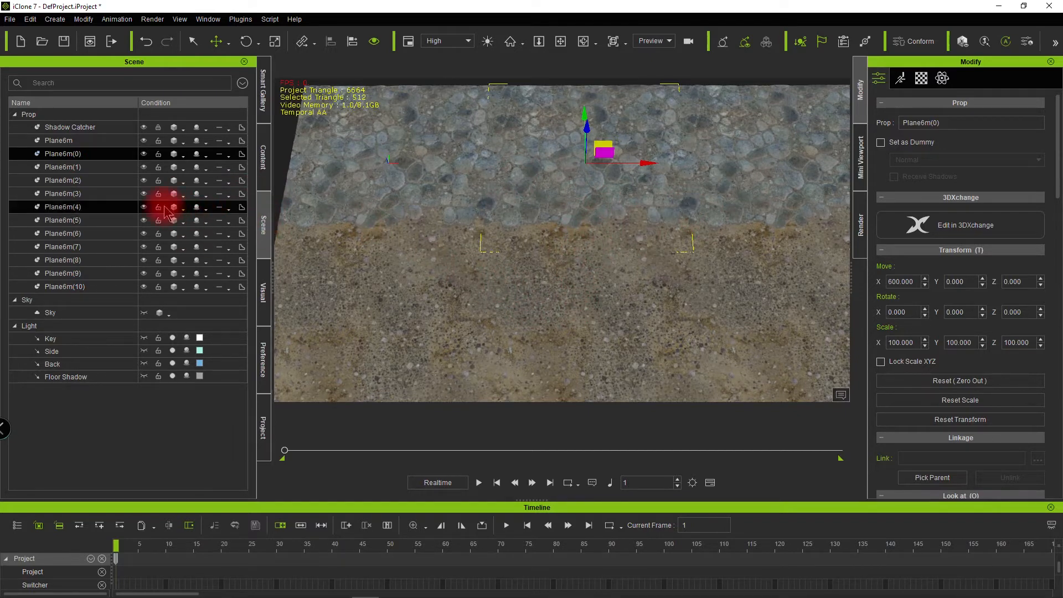
left_click(144, 154)
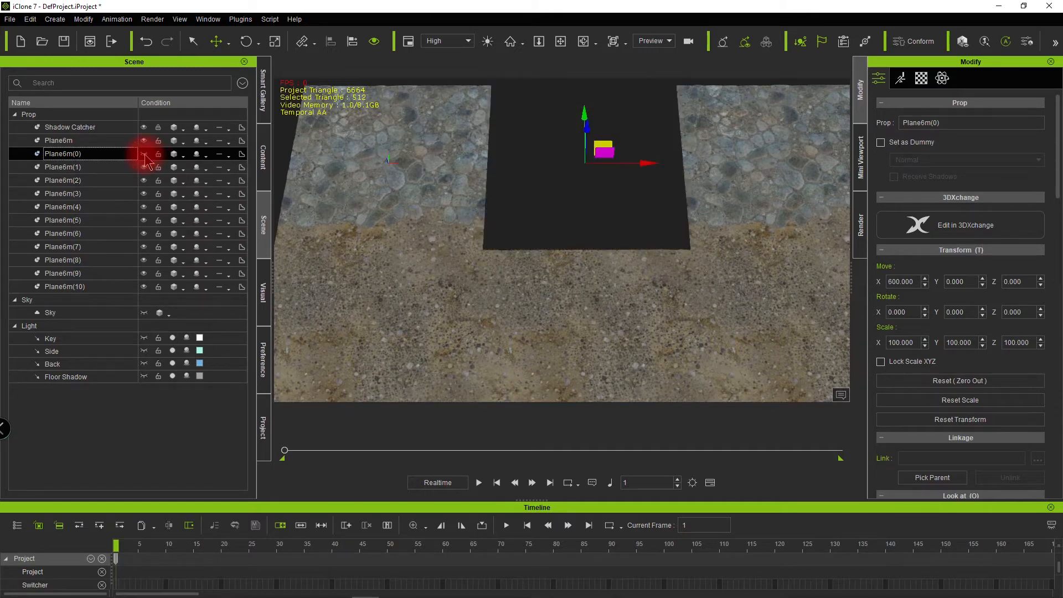
left_click(144, 154)
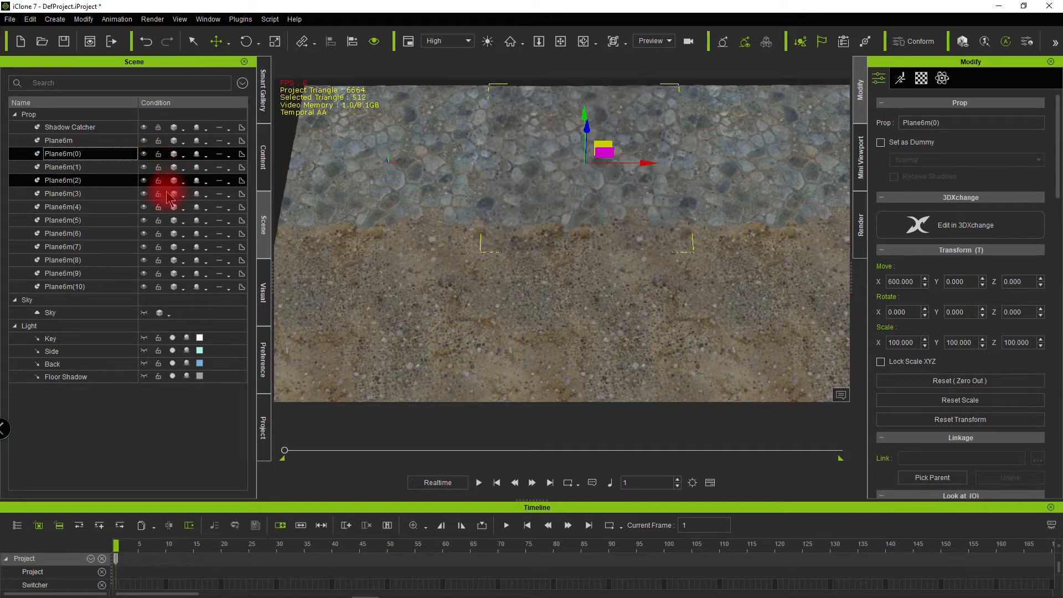
left_click(544, 303)
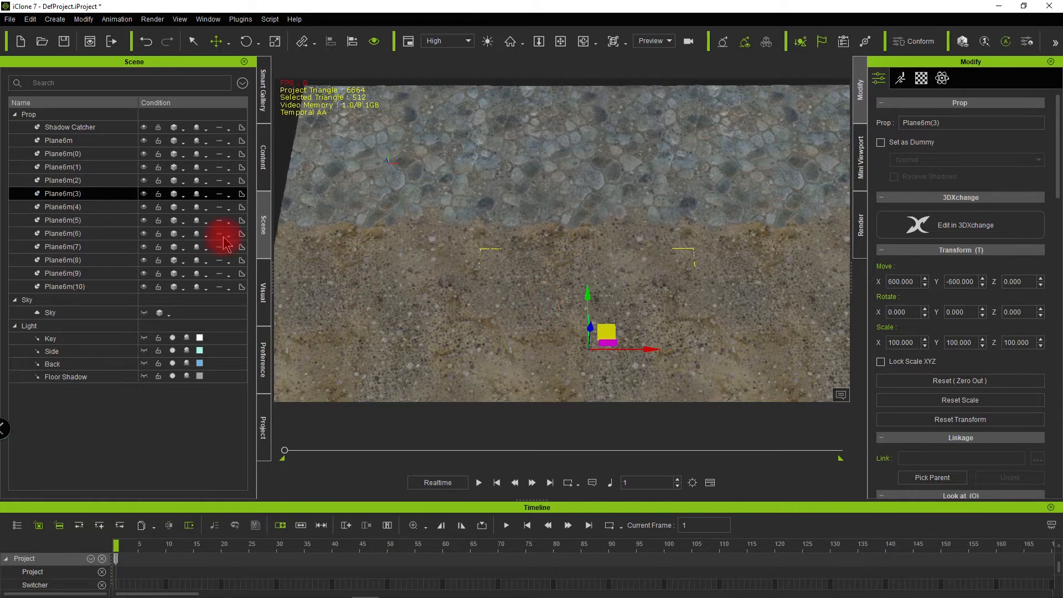
left_click(144, 194)
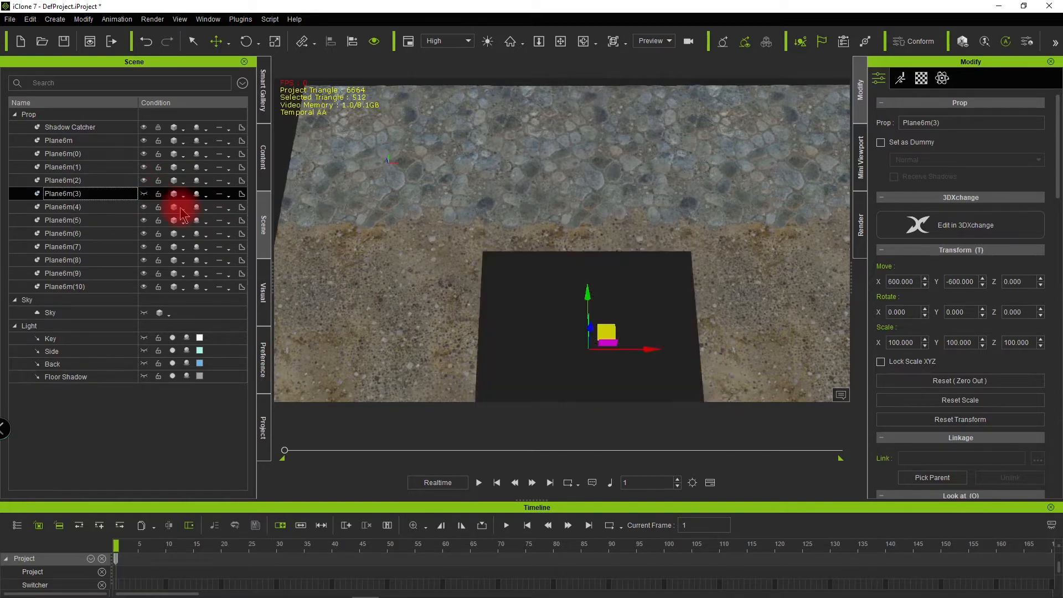
left_click(568, 196)
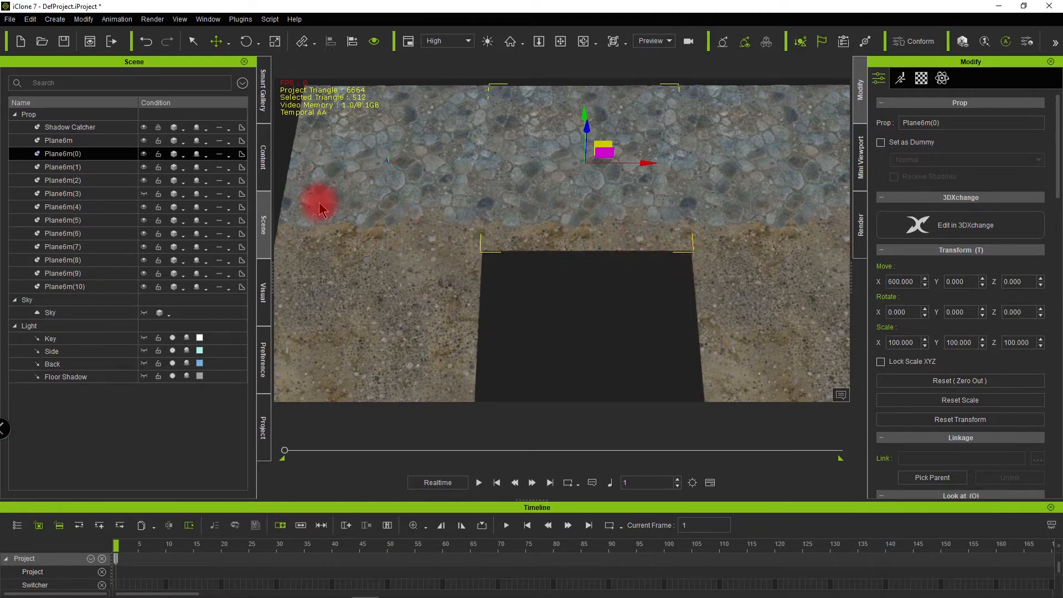
Delete every Plane6m ground tile from the scene, from Plane6m(10) through Plane6m, leaving only the Shadow Catcher prop
left_click(95, 311)
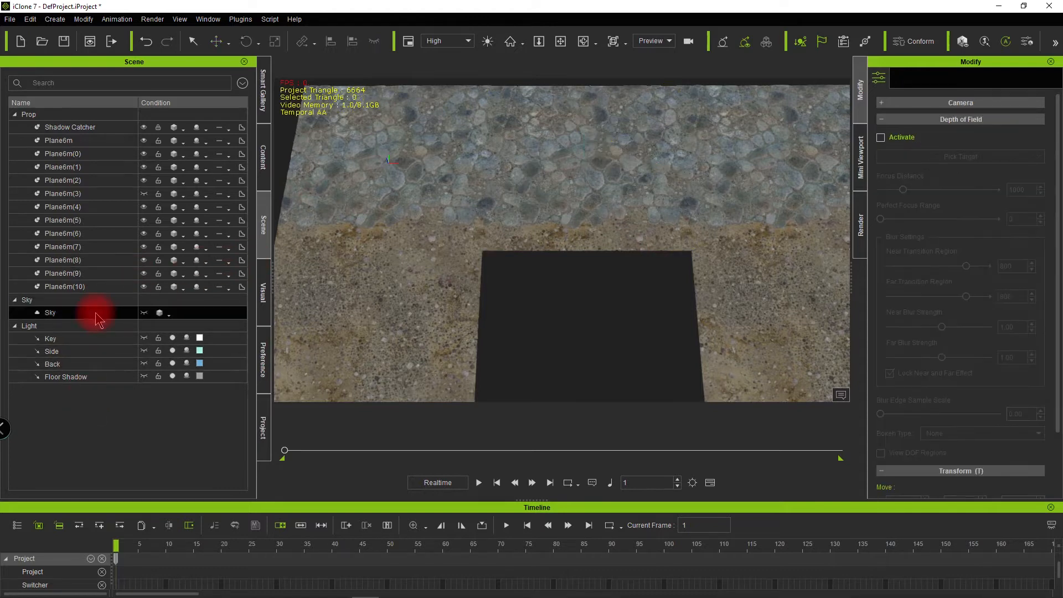
left_click(98, 287)
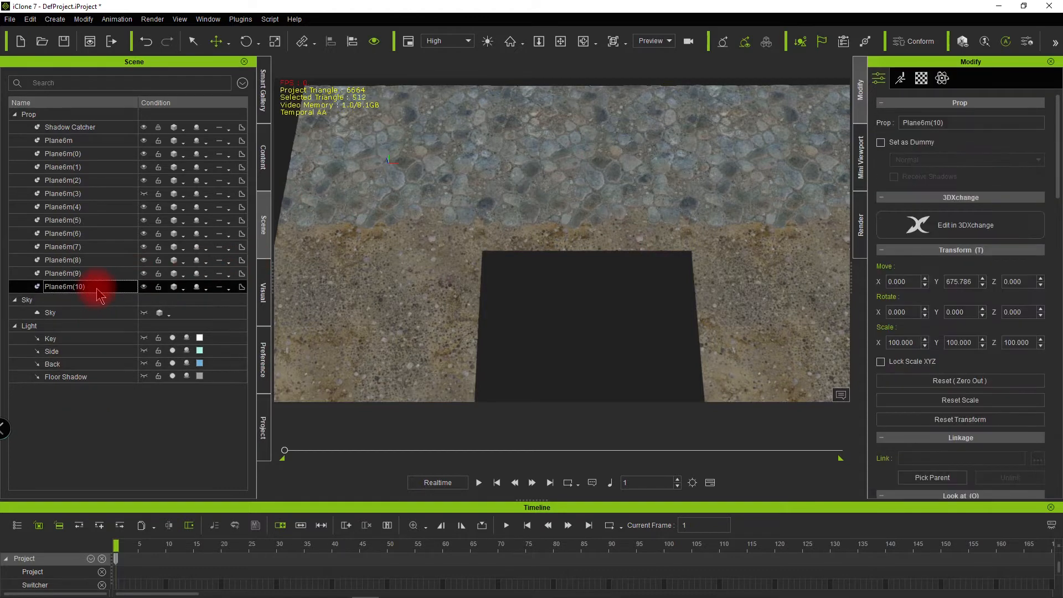
key("Delete")
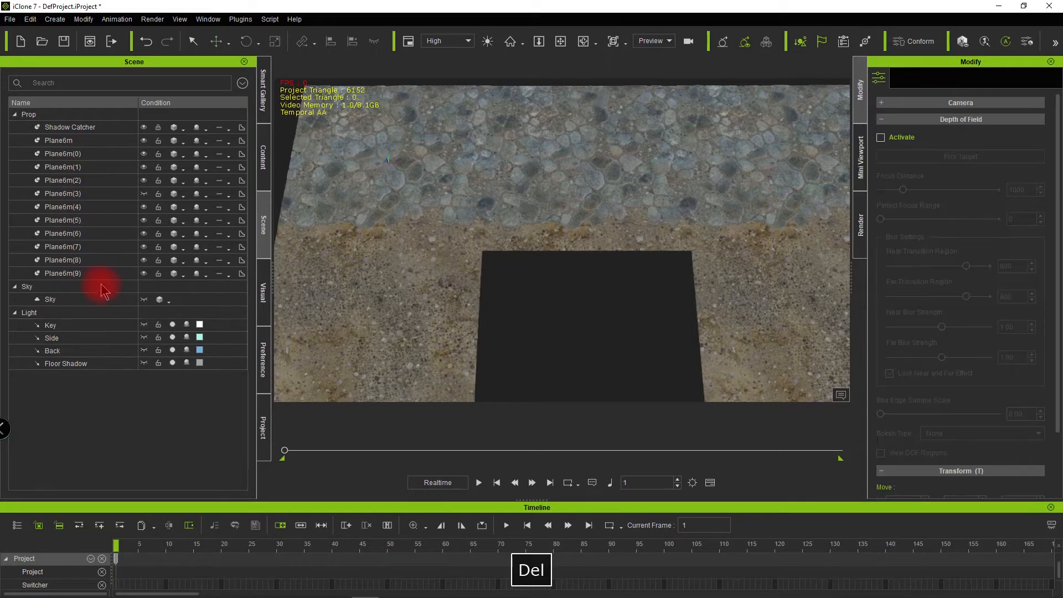
left_click(101, 273)
key("Delete")
left_click(101, 260)
key("Delete")
left_click(98, 242)
key("Delete")
left_click(99, 223)
key("Delete")
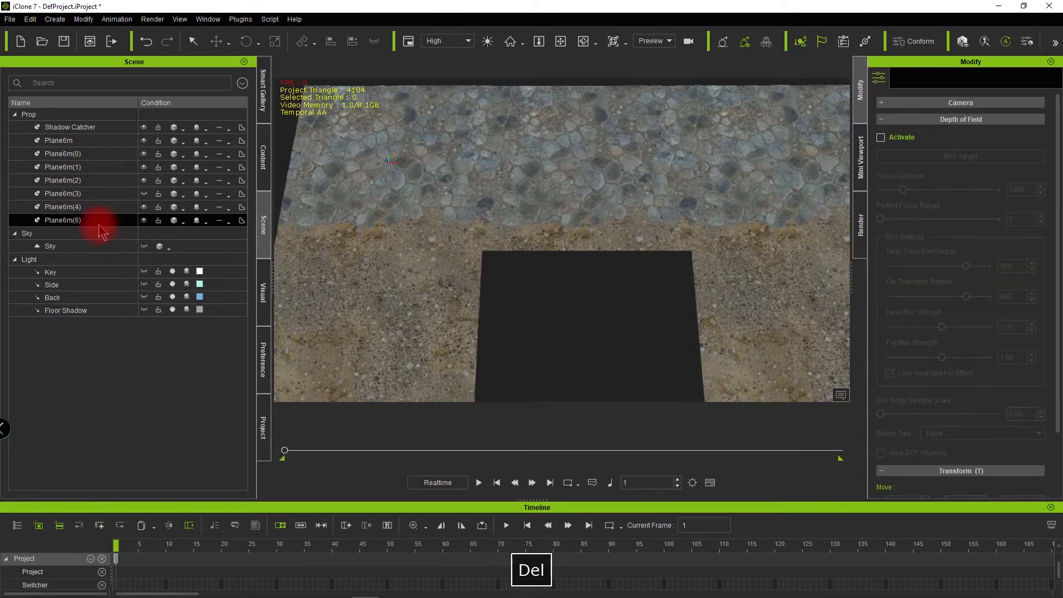
key("Delete")
left_click(99, 207)
key("Delete")
left_click(103, 181)
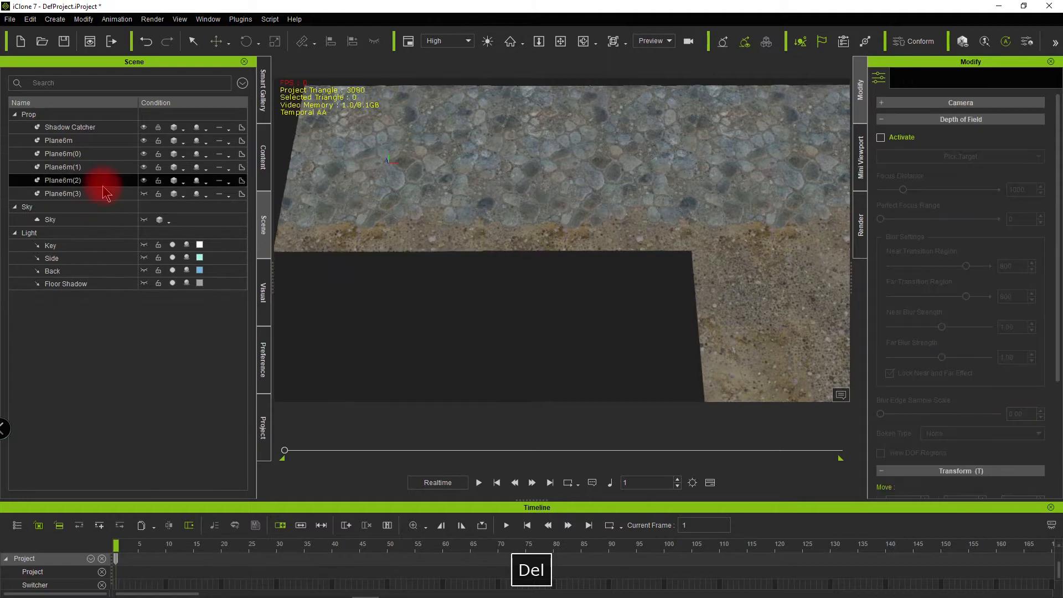
key("Delete")
left_click(103, 181)
key("Delete")
left_click(103, 167)
key("Delete")
left_click(103, 153)
key("Delete")
left_click(103, 140)
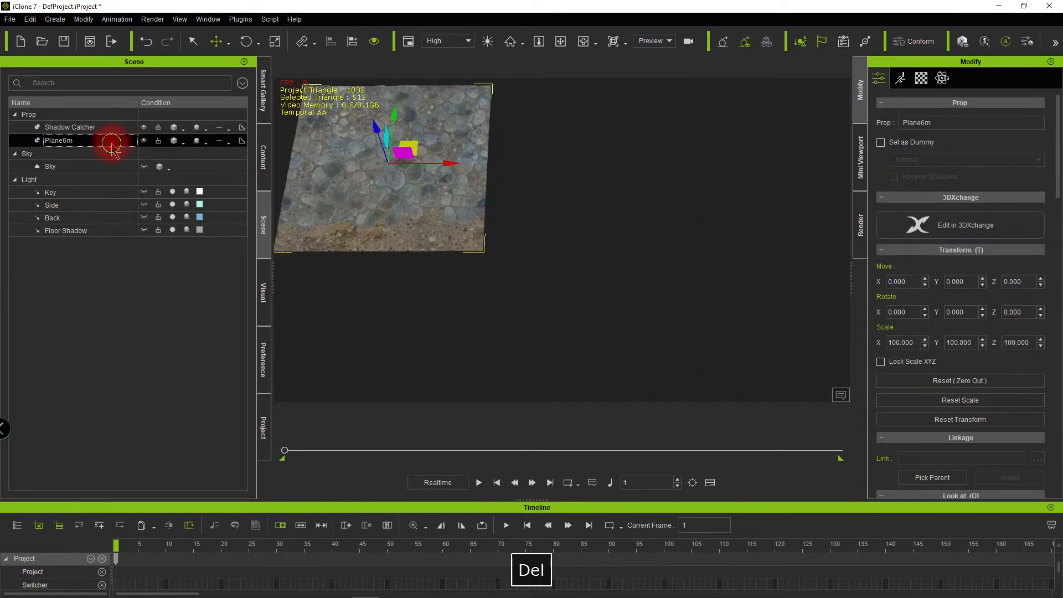
key("Delete")
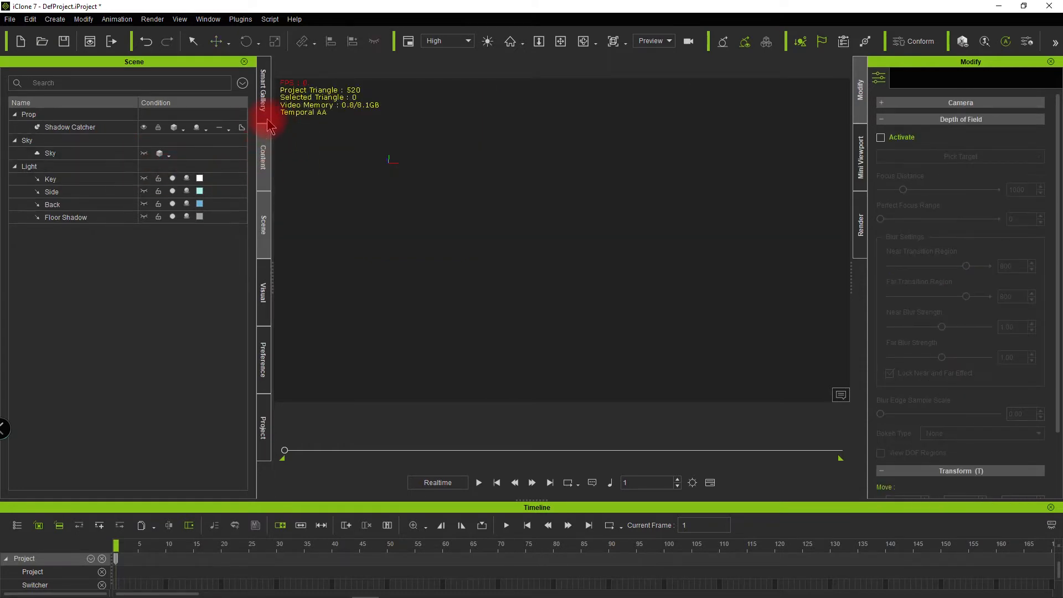
Add the Plane6m prop from the QTE Rome Ground props library to the empty scene
left_click(264, 147)
left_click(174, 284)
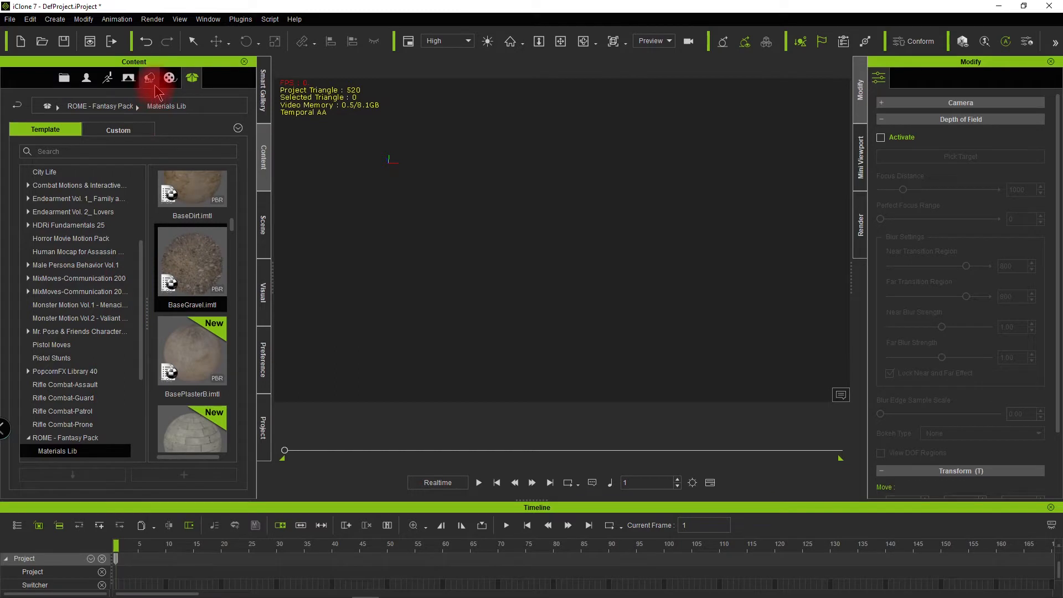
left_click(152, 82)
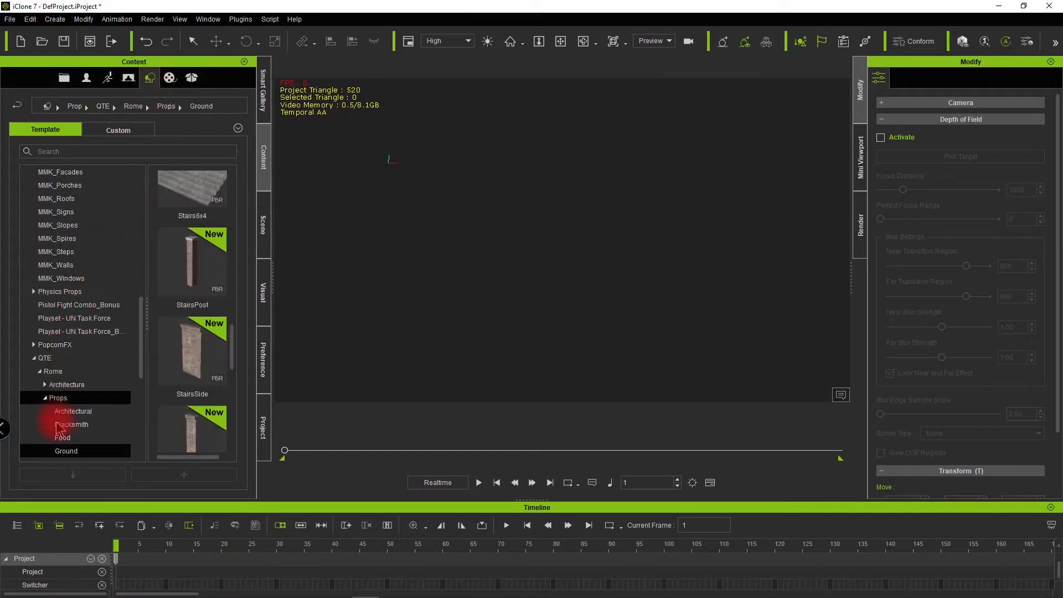
scroll(169, 352, "up", 5)
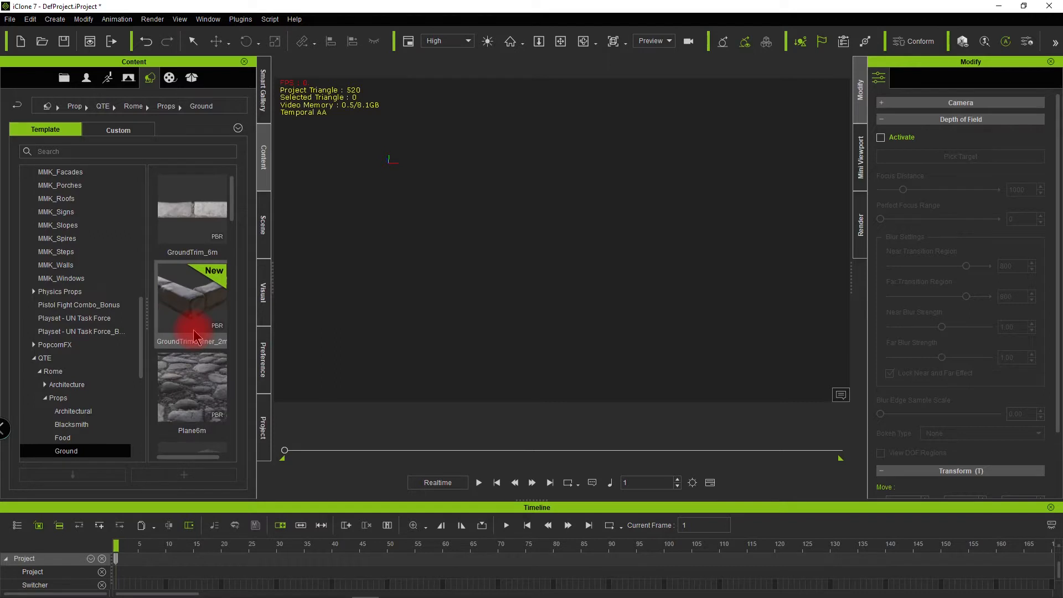
double_click(188, 395)
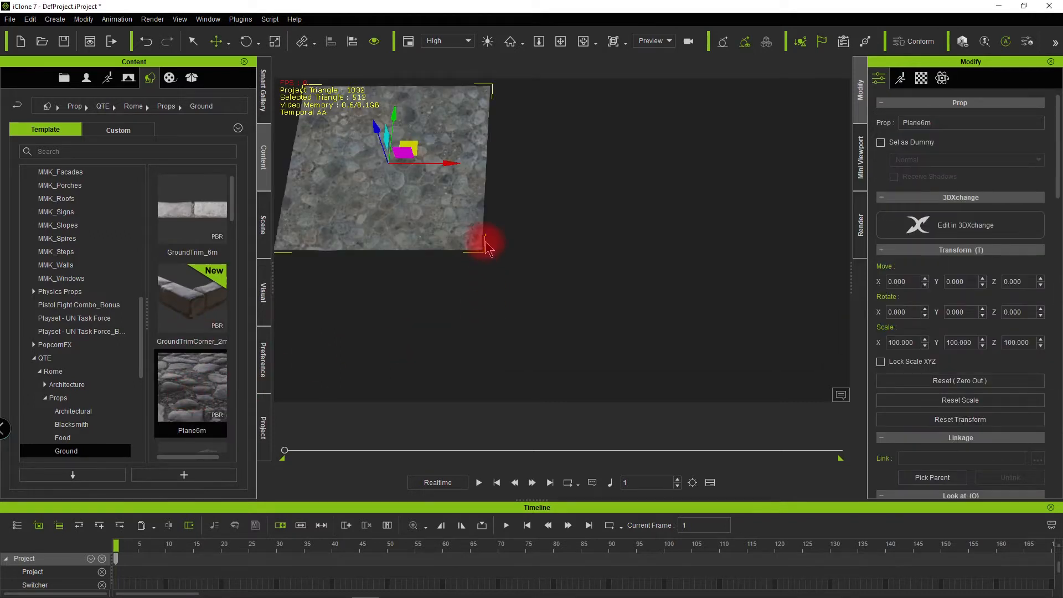
Duplicate the cobblestone plane along X, place the copy edge to edge at X 600, and clear the selection
left_click_drag(451, 273, 479, 302)
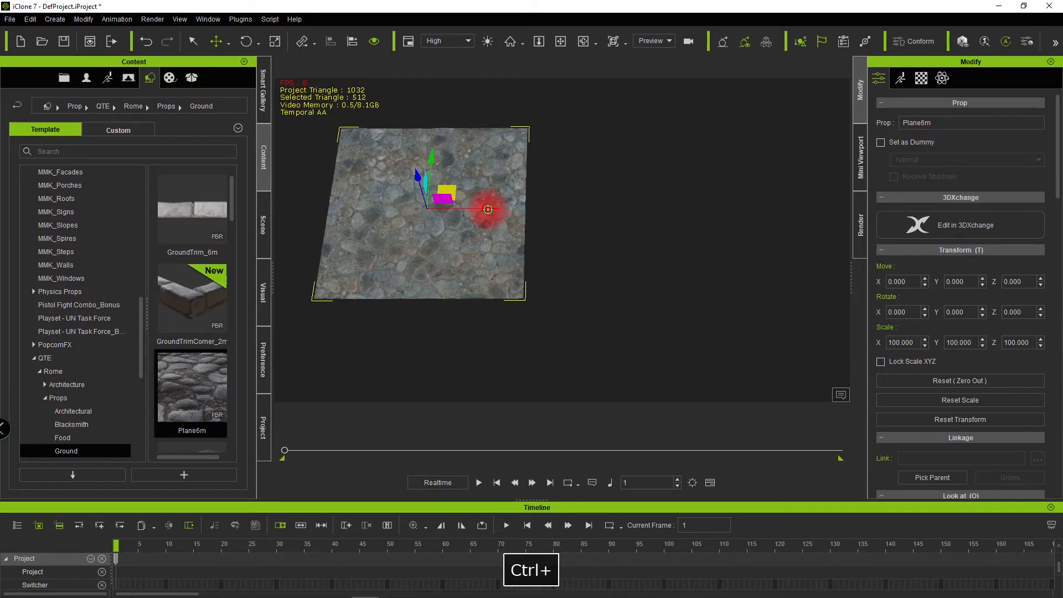
left_click_drag(502, 210, 693, 225)
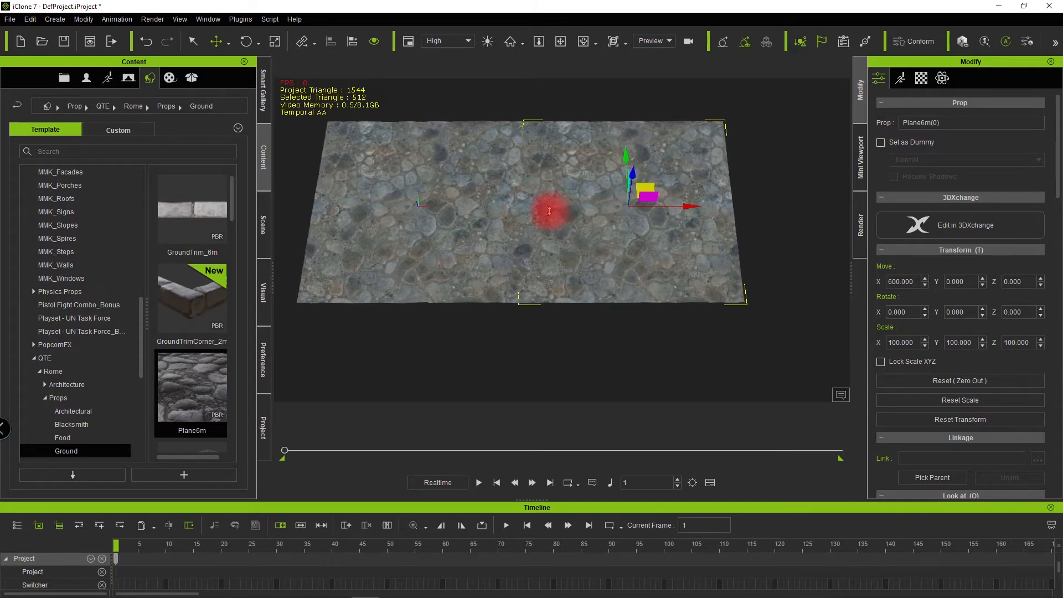
key("ctrl")
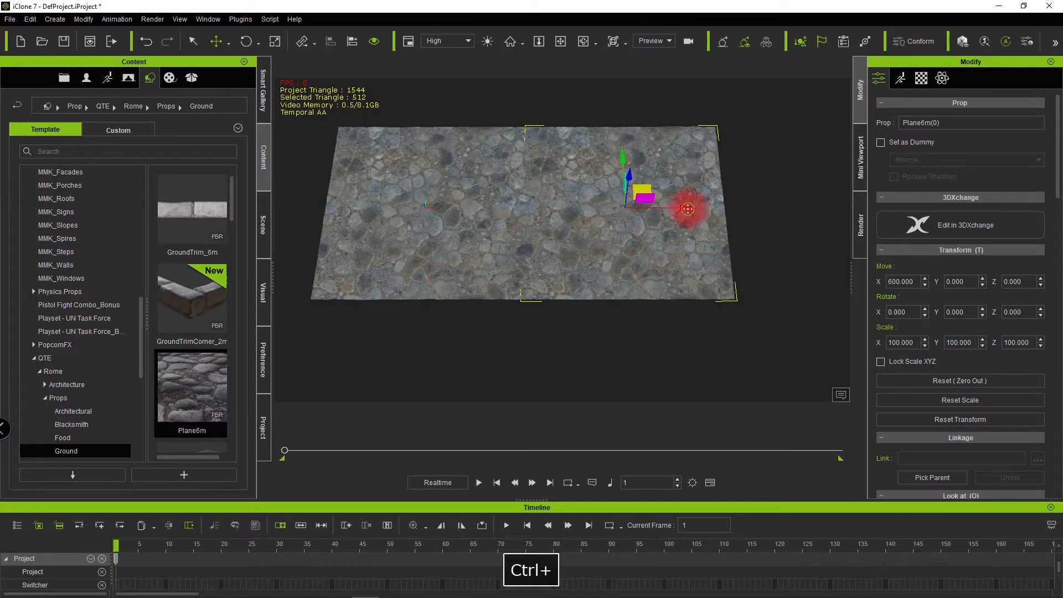
left_click(688, 209, "ctrl")
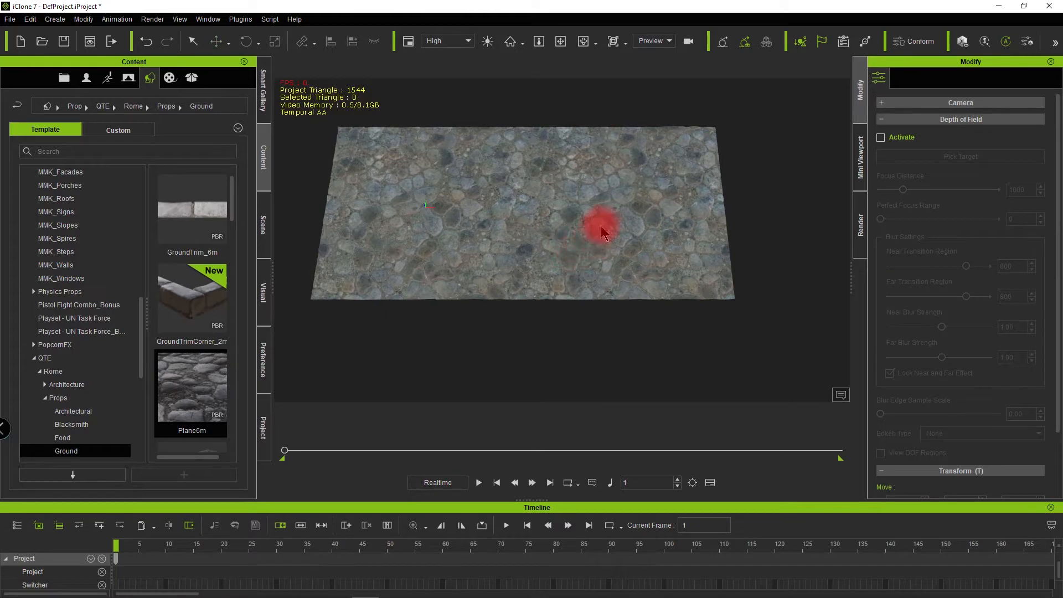
key("ctrl")
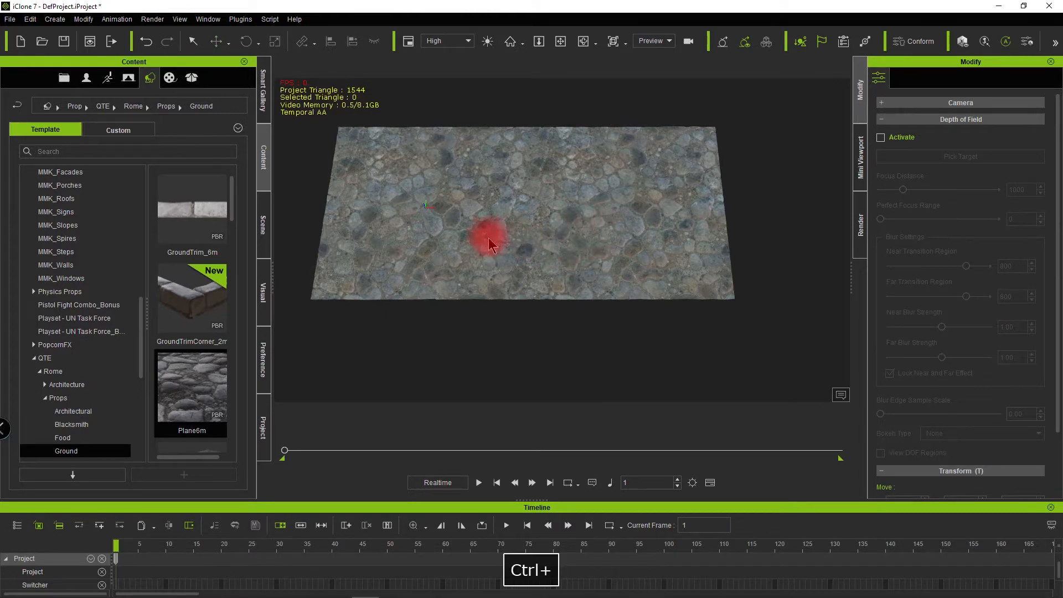
Duplicate the cobblestone plane at X 600 along Y and place the copy edge to edge at Y -600
left_click_drag(490, 239, 506, 222)
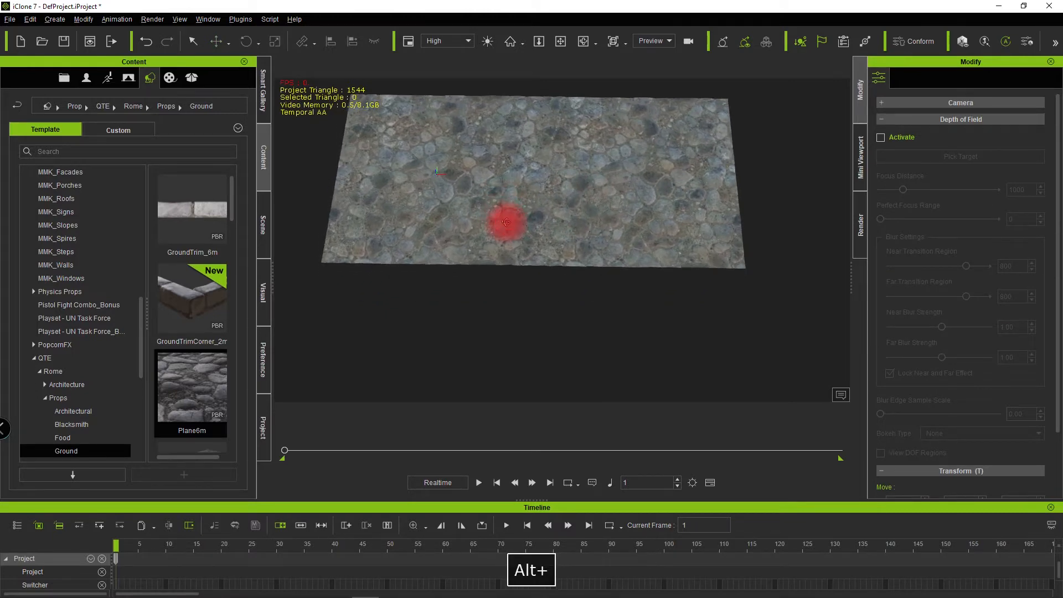
left_click(612, 199)
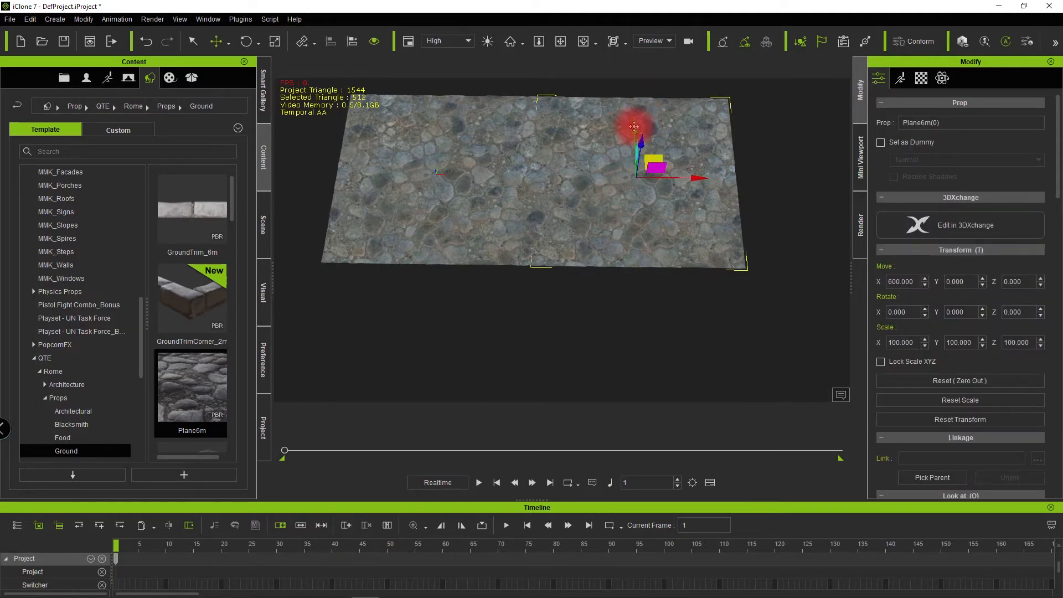
left_click_drag(634, 126, 634, 314)
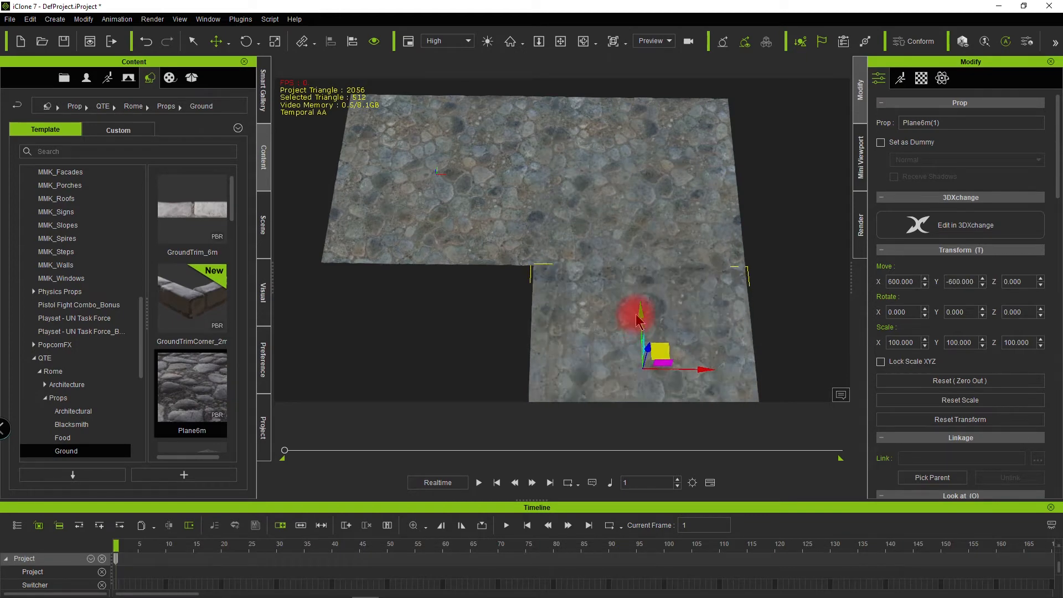
Apply the BaseGravel material from the ROME - Fantasy Pack Materials Lib to the new plane at Y -600
left_click_drag(587, 333, 584, 237)
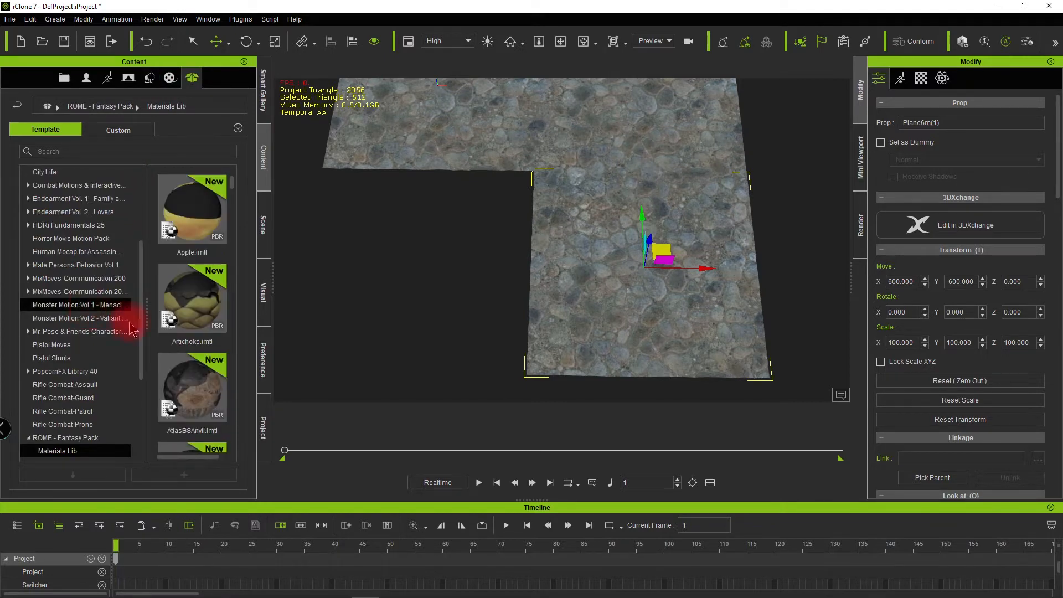
scroll(198, 308, "down", 5)
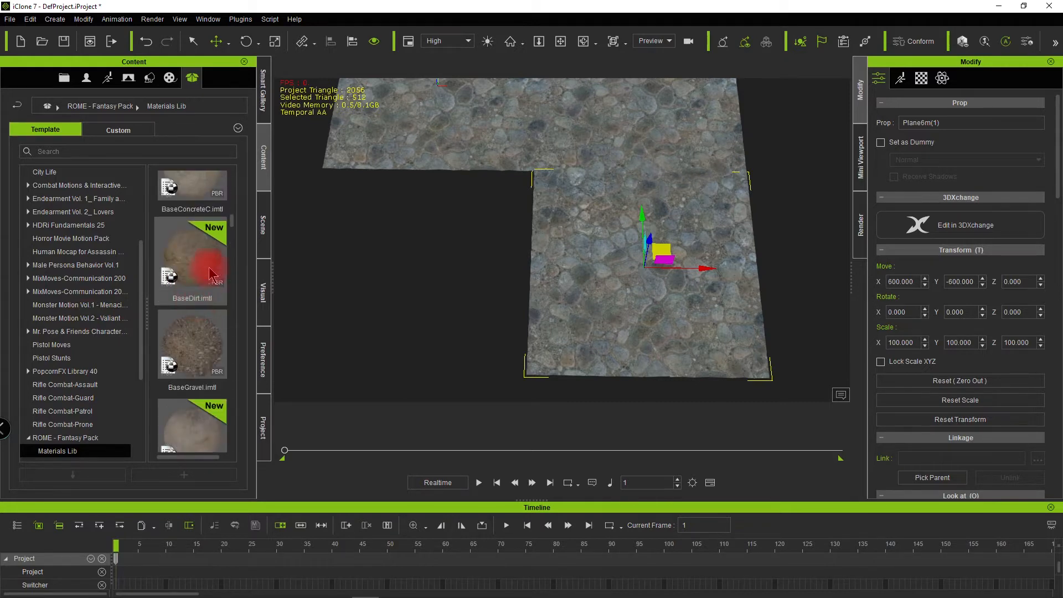
left_click_drag(198, 354, 591, 286)
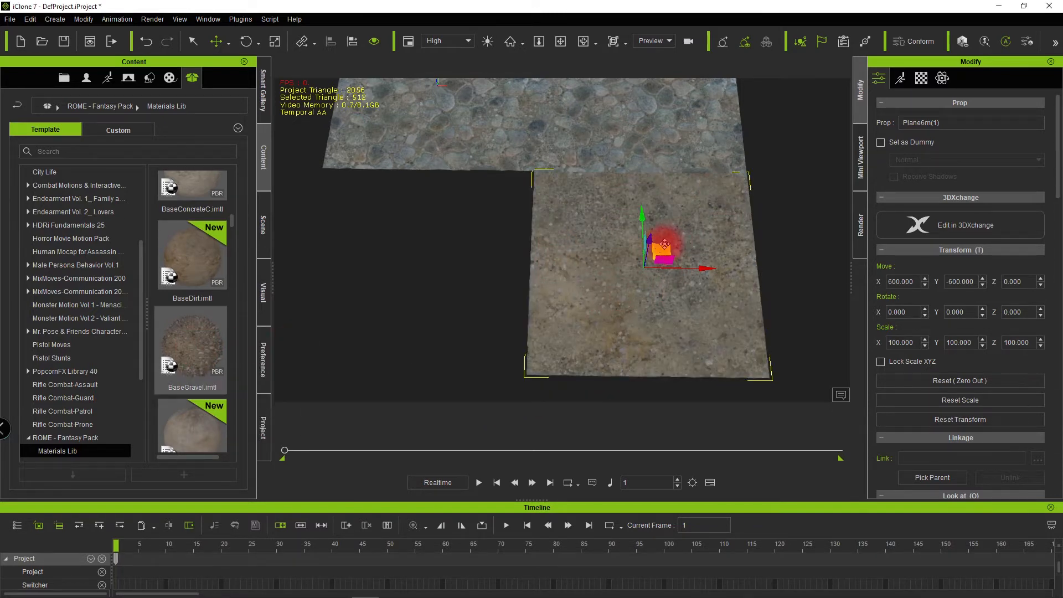
Show the gravel plane's material settings and duplicate the plane along negative X, edge to edge below the first cobblestone plane
left_click(921, 80)
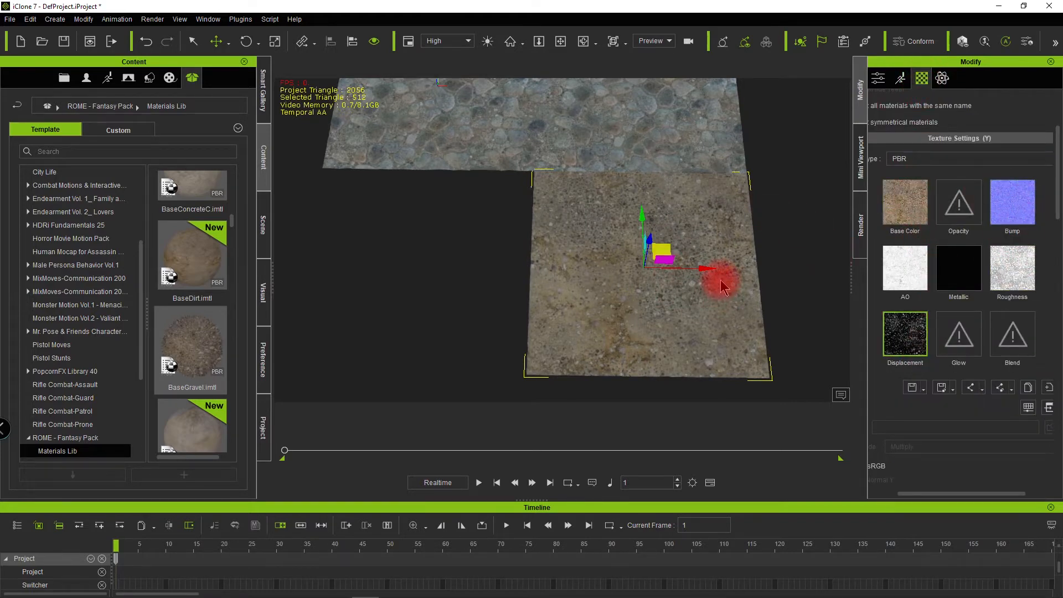
left_click_drag(711, 268, 490, 266)
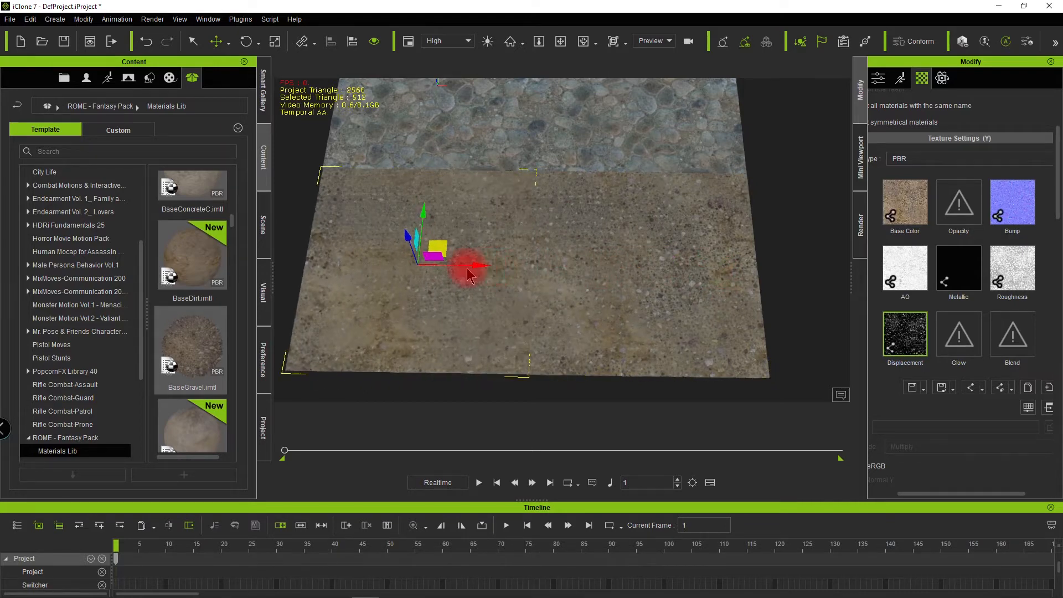
left_click_drag(556, 224, 639, 180)
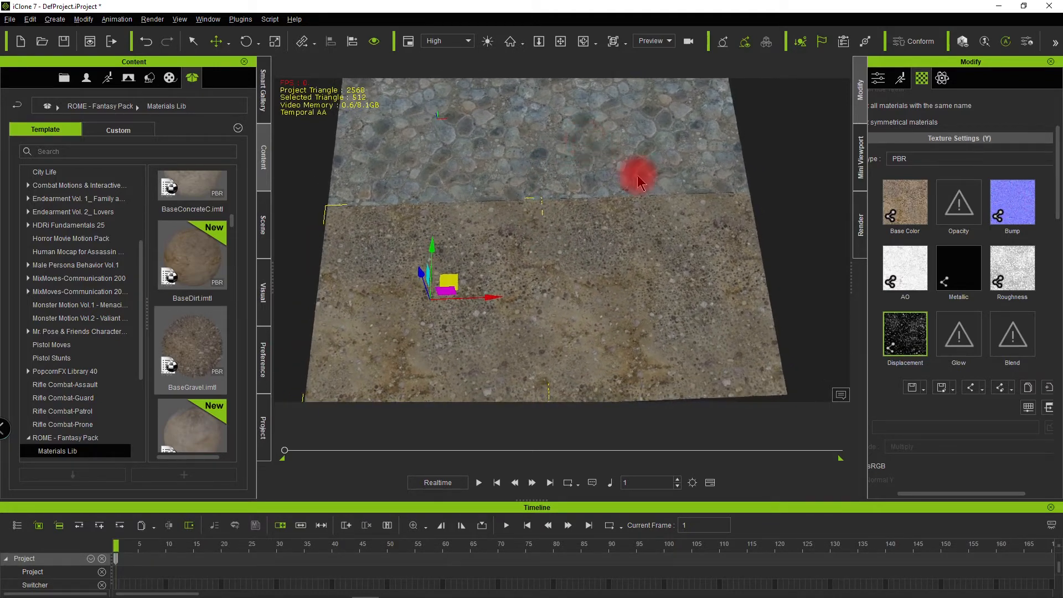
left_click_drag(562, 261, 566, 219)
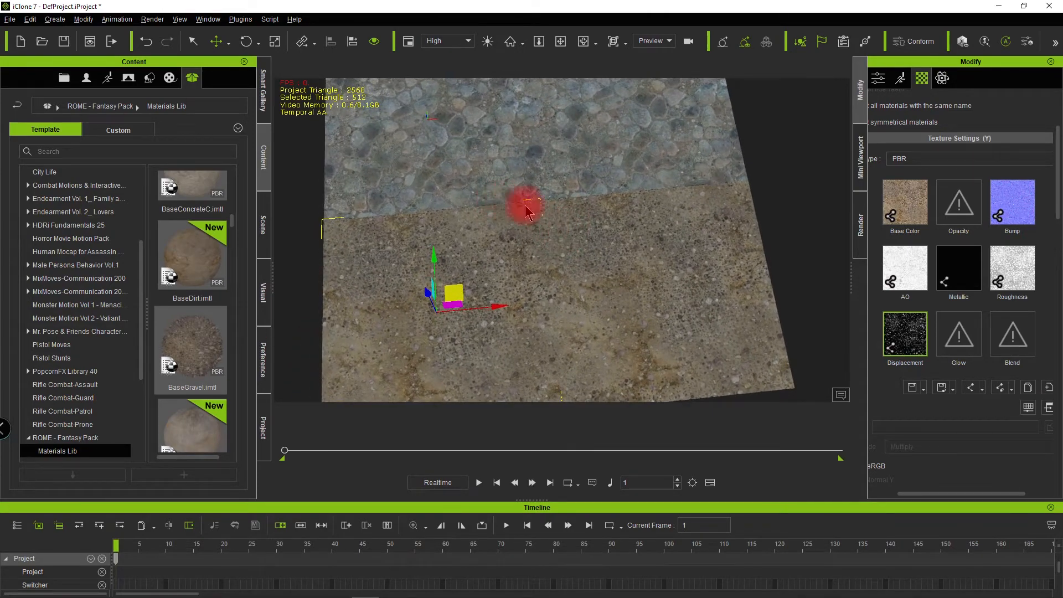
mouse_move(589, 240)
left_mouse_down()
mouse_move(565, 266)
mouse_move(569, 254)
mouse_move(580, 285)
mouse_move(600, 260)
left_mouse_up()
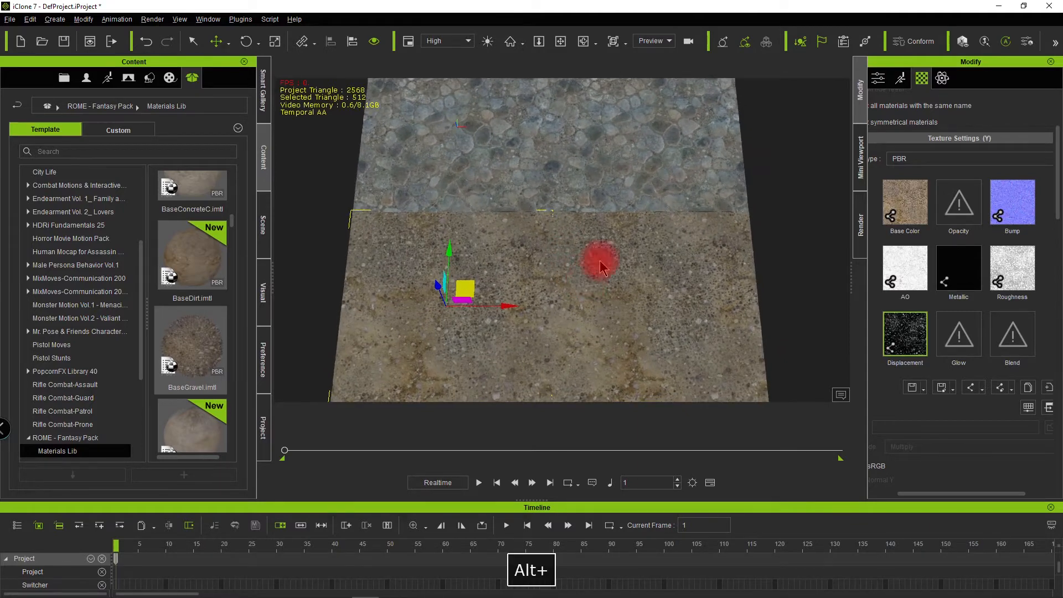
Open the Base Color texture of the cobblestone plane at X 600 in Photoshop for editing
left_click(655, 173)
mouse_move(651, 259)
left_mouse_down()
mouse_move(610, 258)
mouse_move(635, 170)
left_mouse_up()
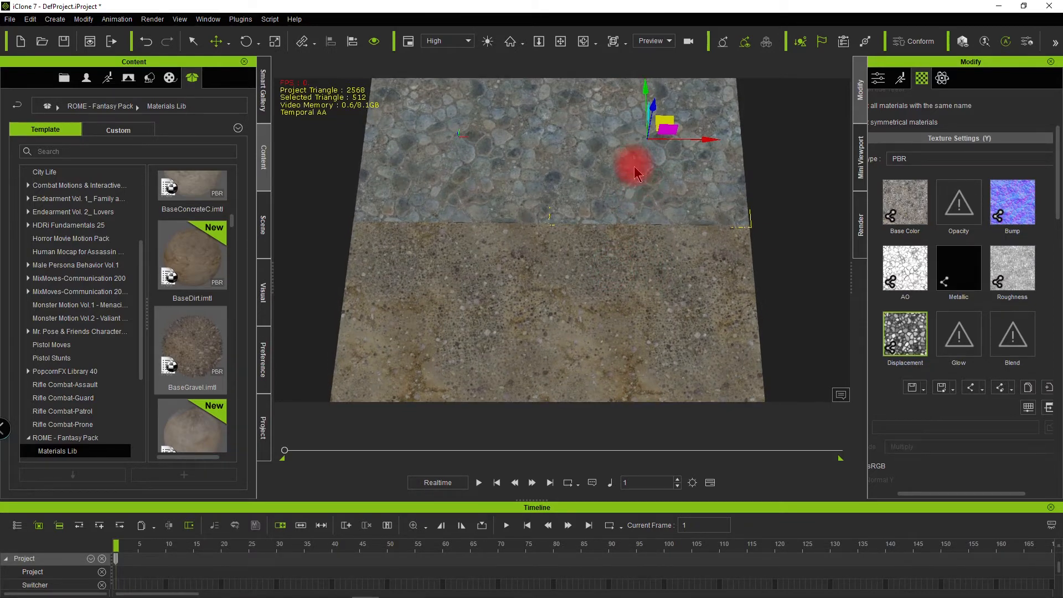
left_click(900, 198)
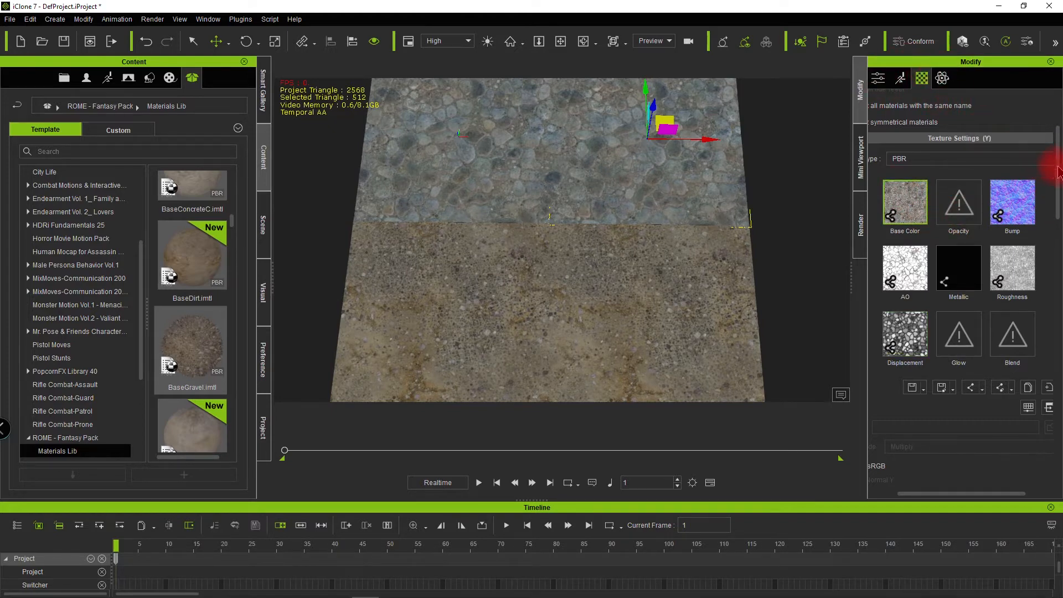
left_click_drag(1057, 171, 1057, 141)
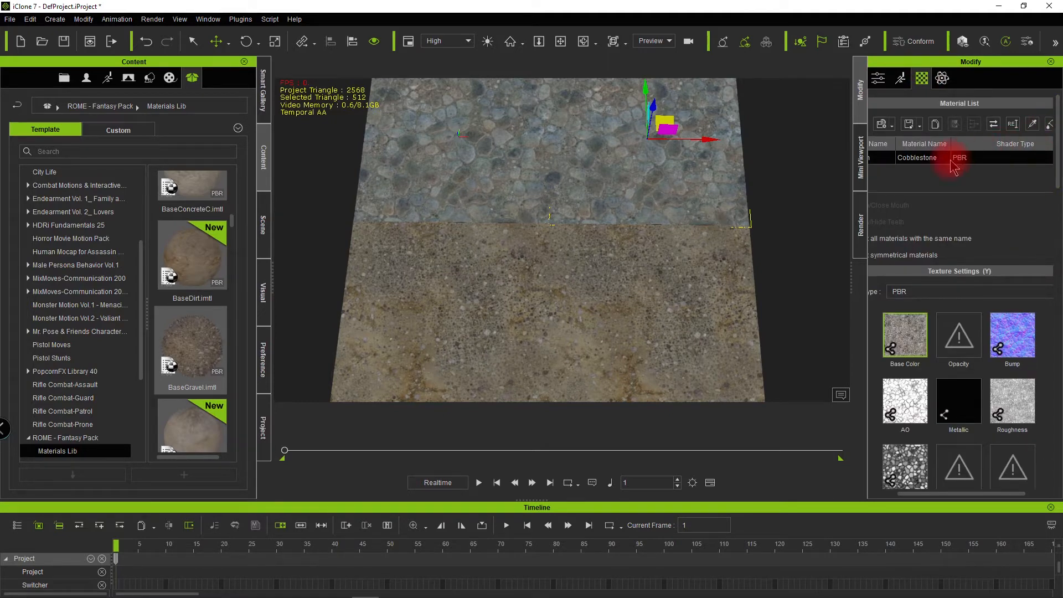
left_click_drag(1059, 154, 1060, 196)
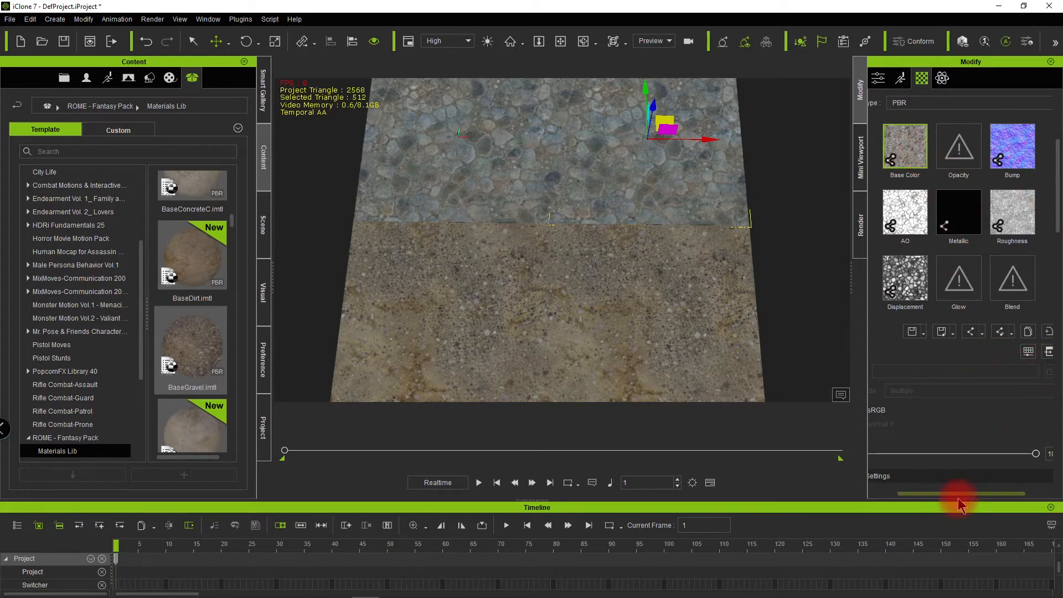
left_click_drag(959, 493, 973, 493)
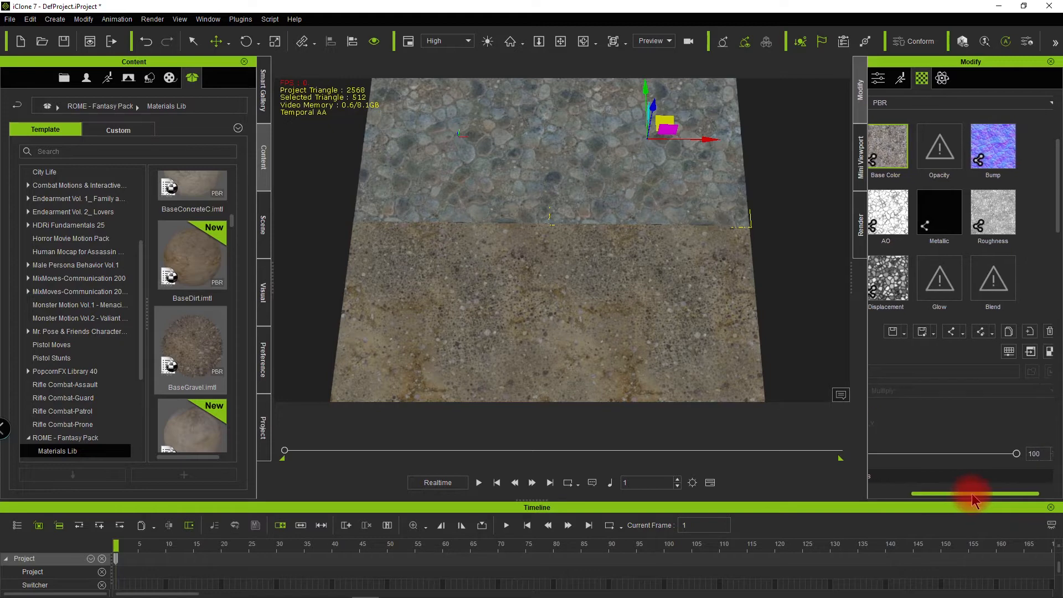
left_click(1030, 352)
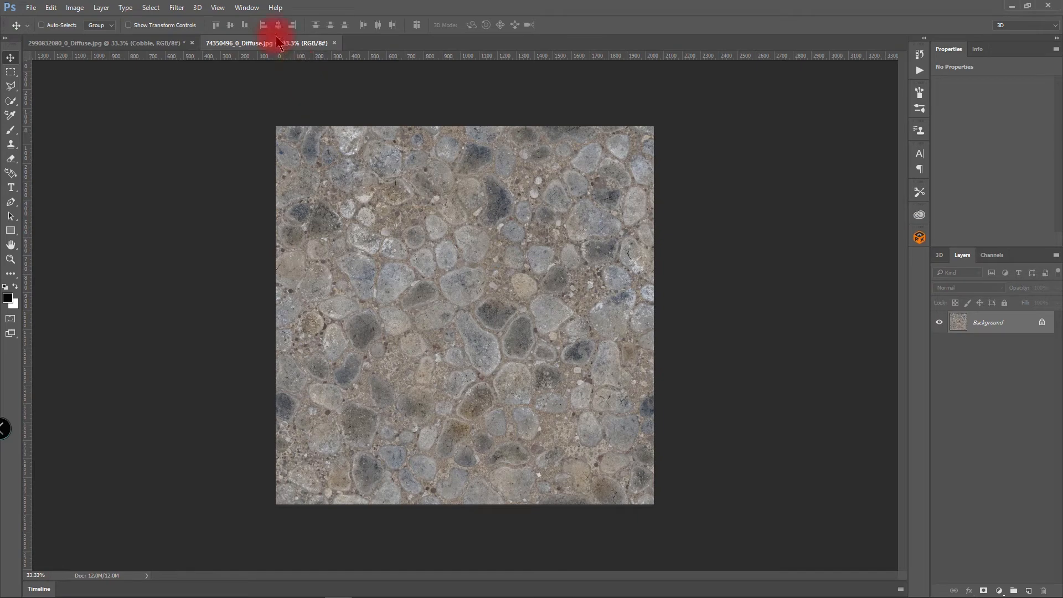
Unlock the cobblestone texture's Background layer and rename it Diffuse
left_click(1045, 322)
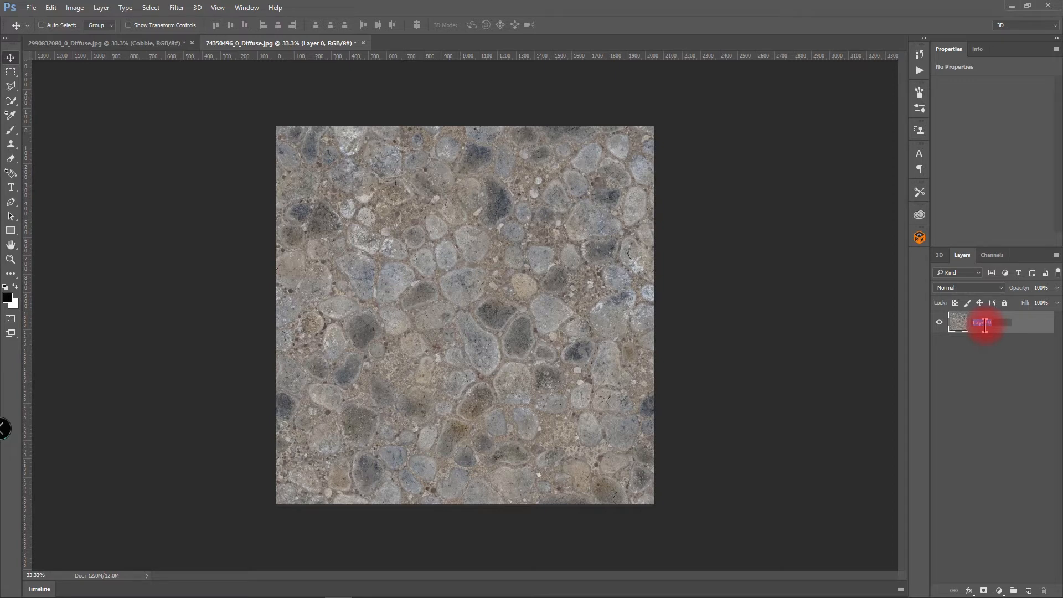
type("Di")
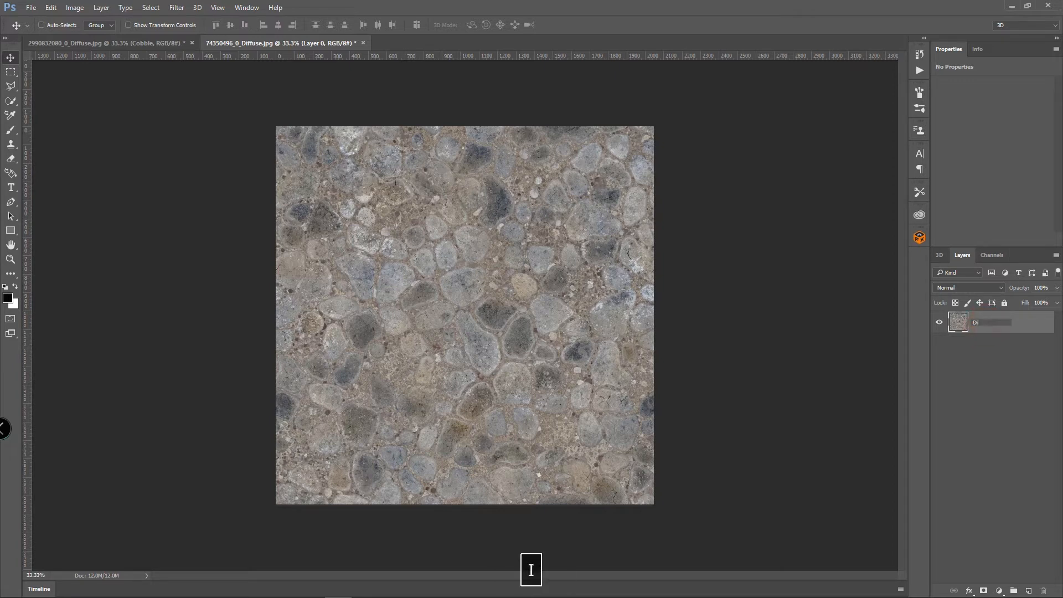
type("ffuse")
key("Return")
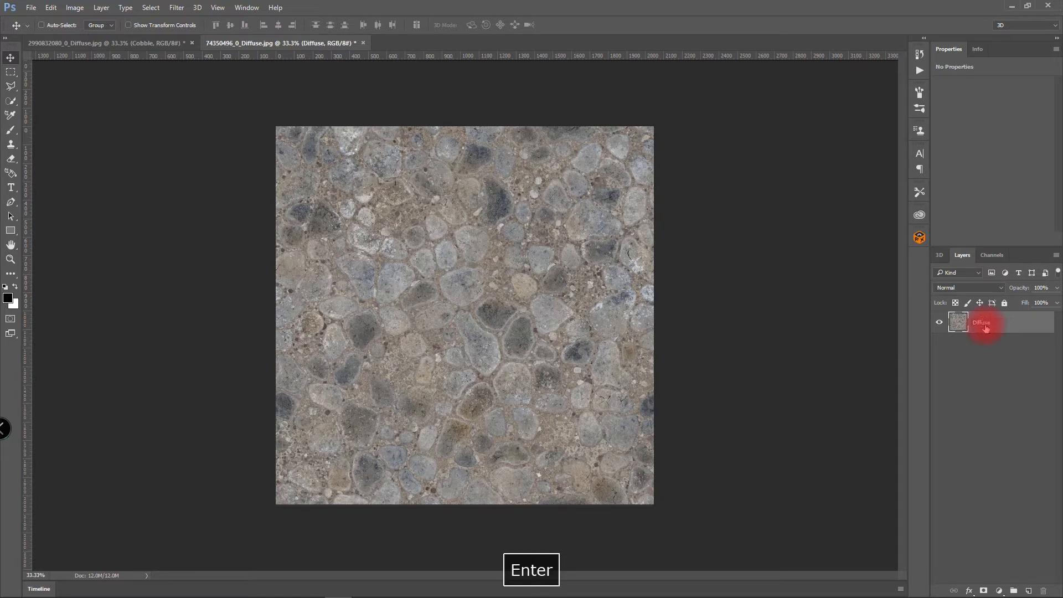
Add a white layer mask to the Diffuse layer
left_click(991, 356)
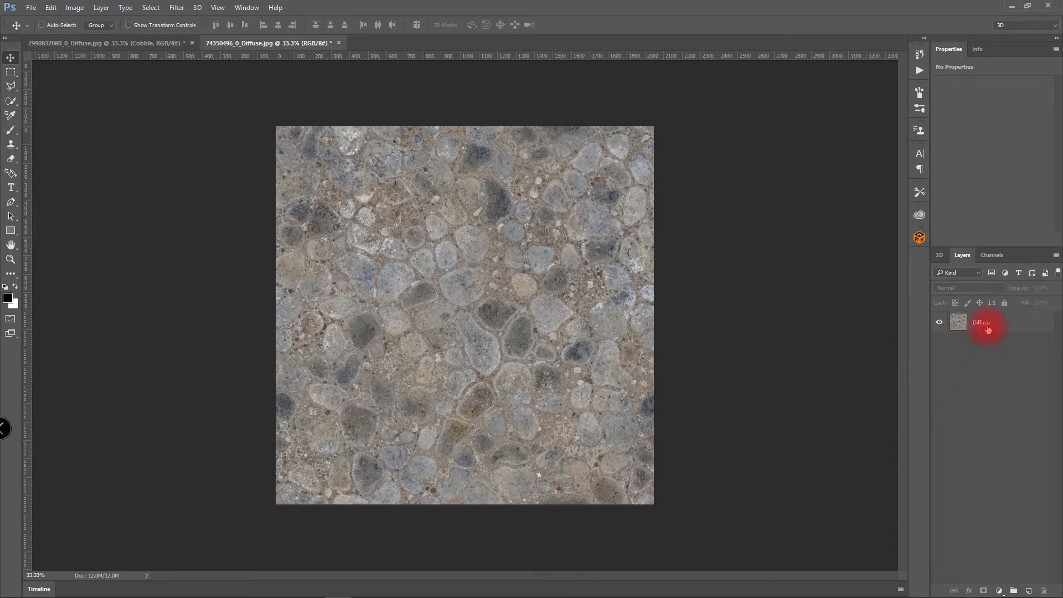
left_click(988, 326)
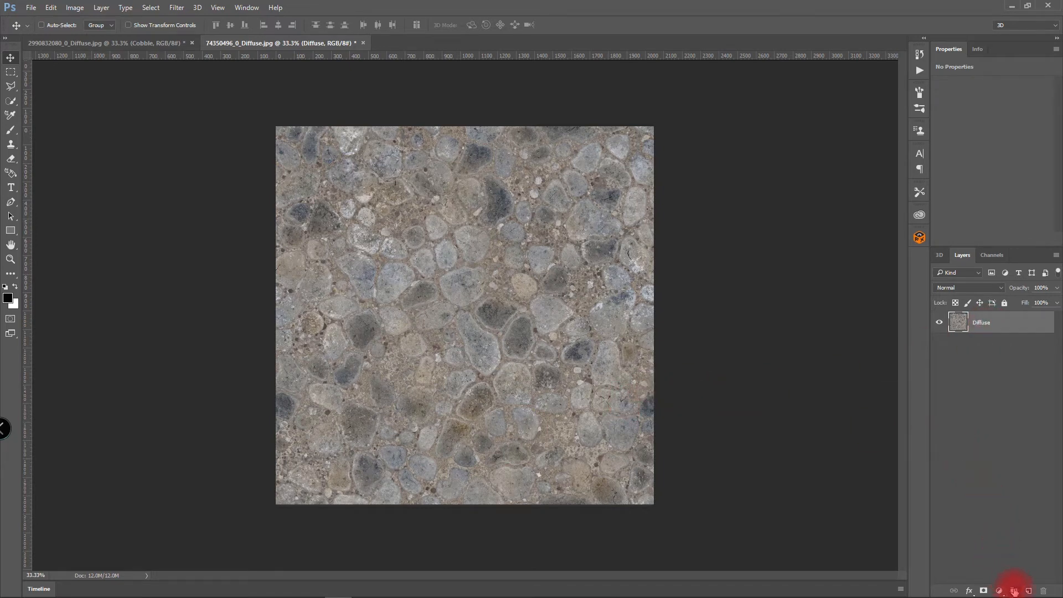
left_click(984, 591)
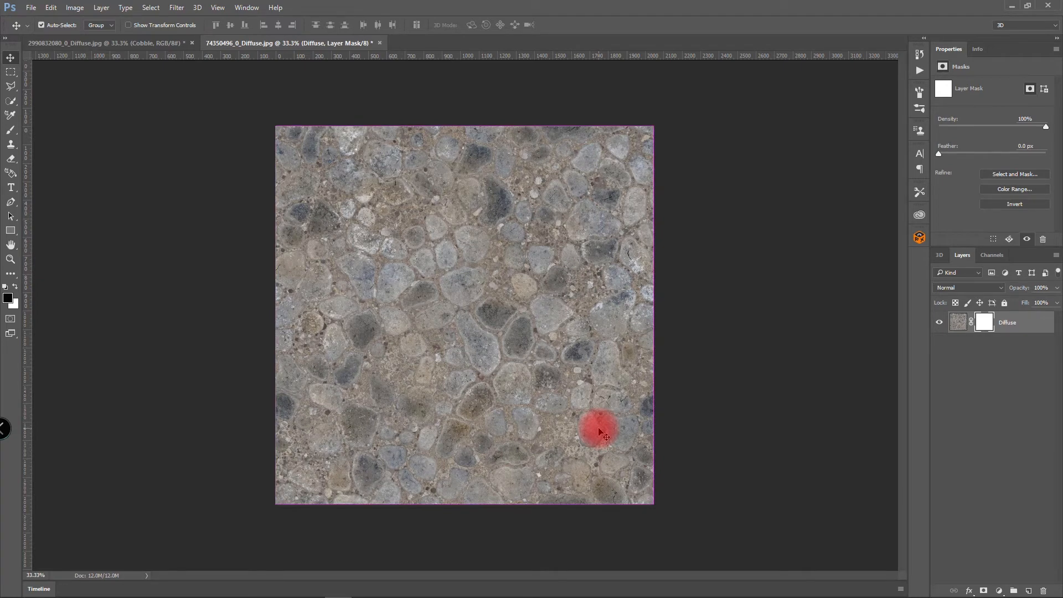
Choose the Brush tool with a hard round 100 px tip for masking the texture's lower edge
key("ctrl+=")
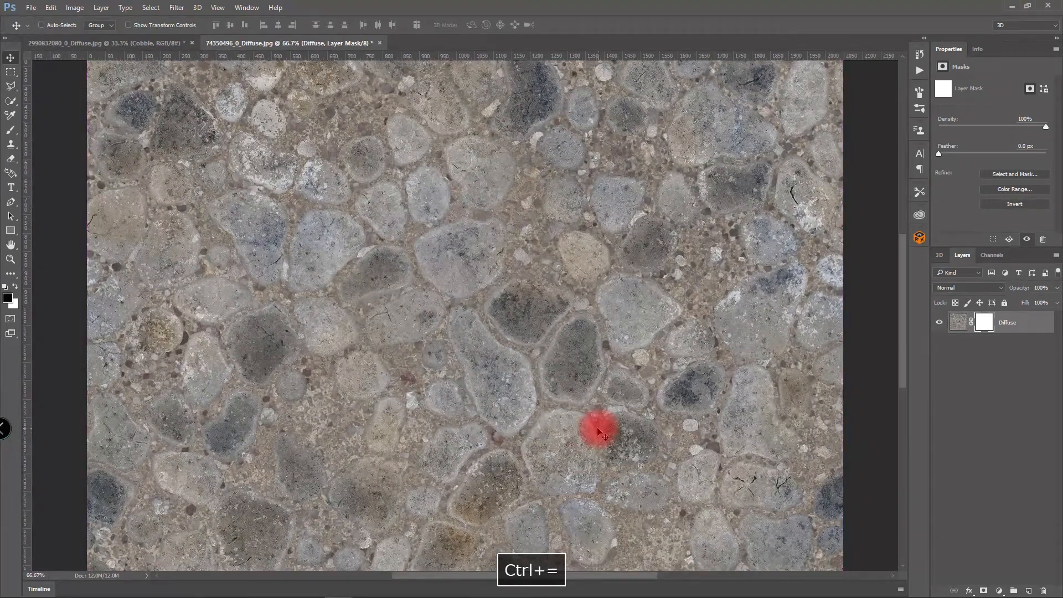
scroll(531, 416, "down", 5)
scroll(533, 405, "down", 2)
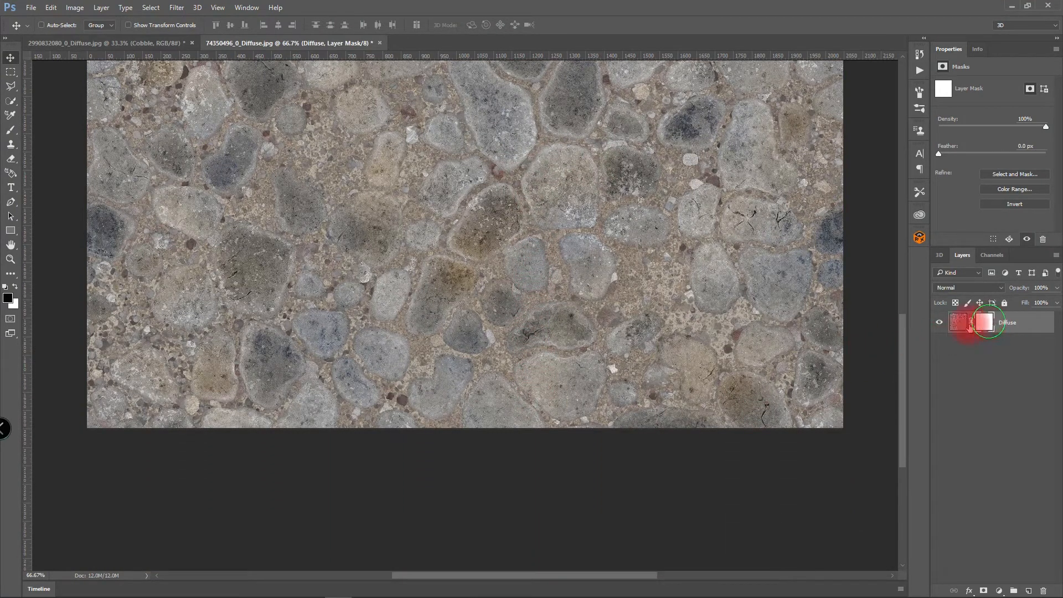
left_click(12, 129)
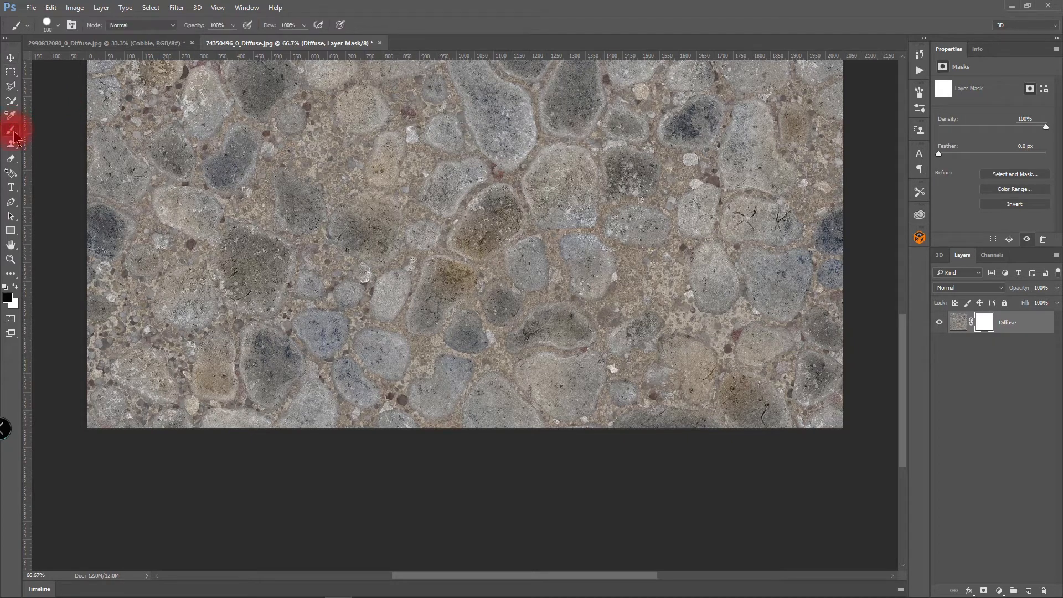
left_click(52, 24)
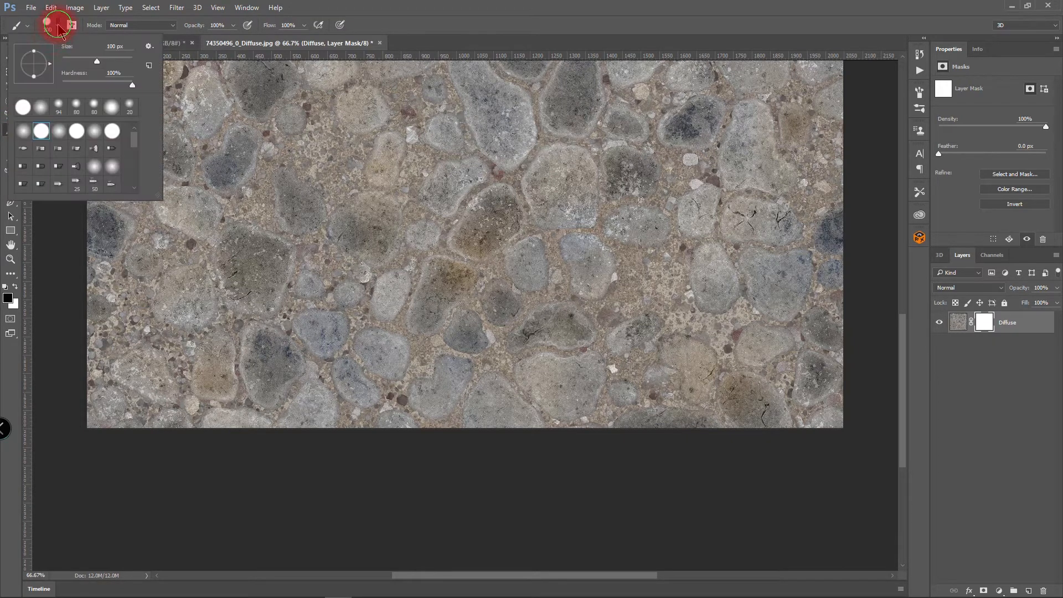
left_click(48, 134)
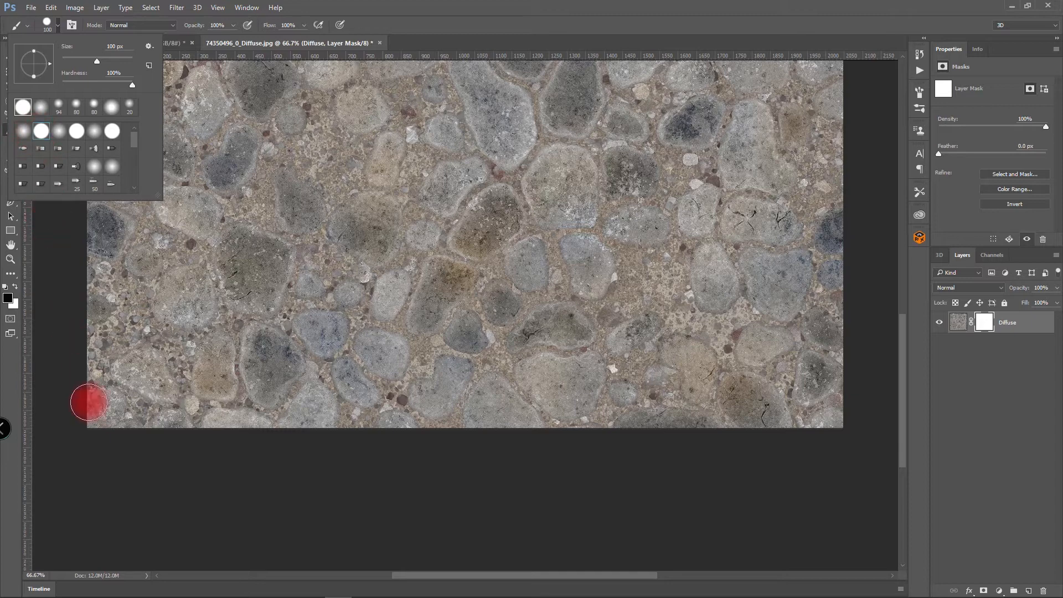
left_click(109, 514)
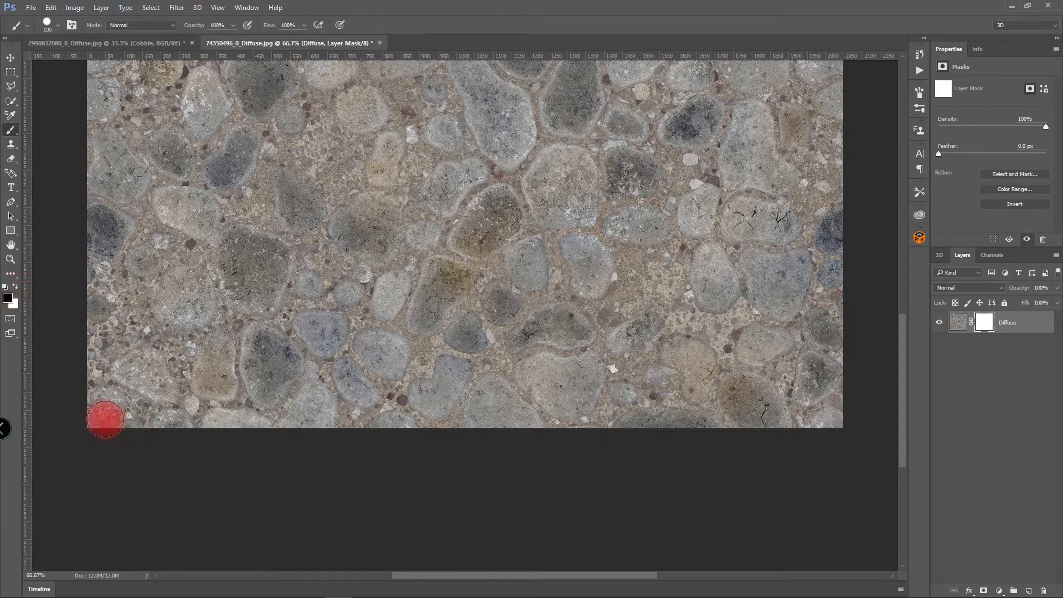
Paint a black spot on the mask at the texture's lower-left corner, restore it with white, and return the foreground to black
left_click(106, 410)
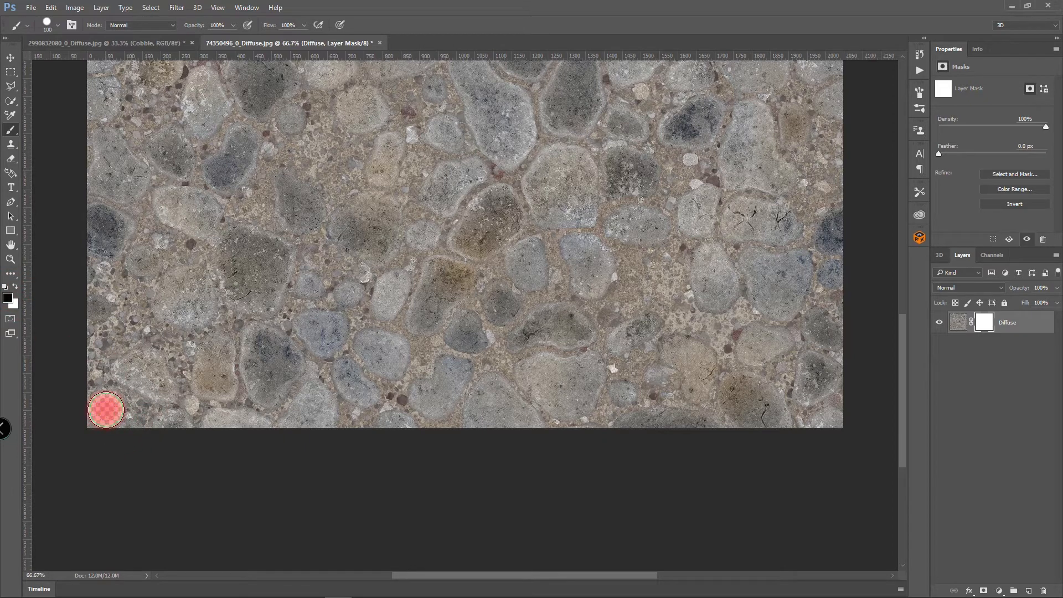
left_click(16, 287)
mouse_move(61, 408)
left_mouse_down()
mouse_move(86, 405)
mouse_move(113, 422)
mouse_move(78, 400)
mouse_move(66, 407)
mouse_move(142, 427)
left_mouse_up()
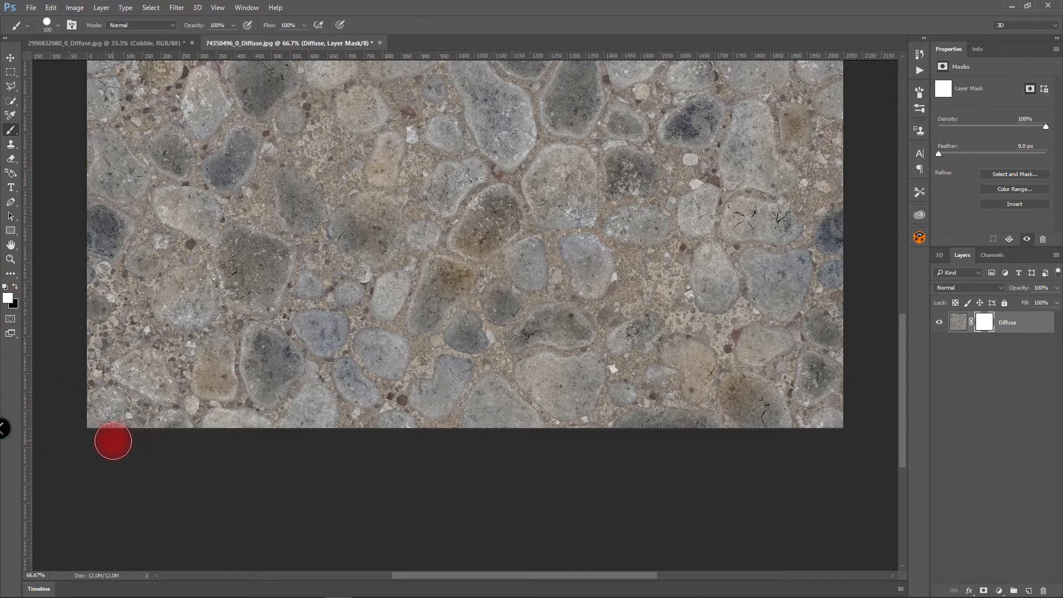
left_click(12, 286)
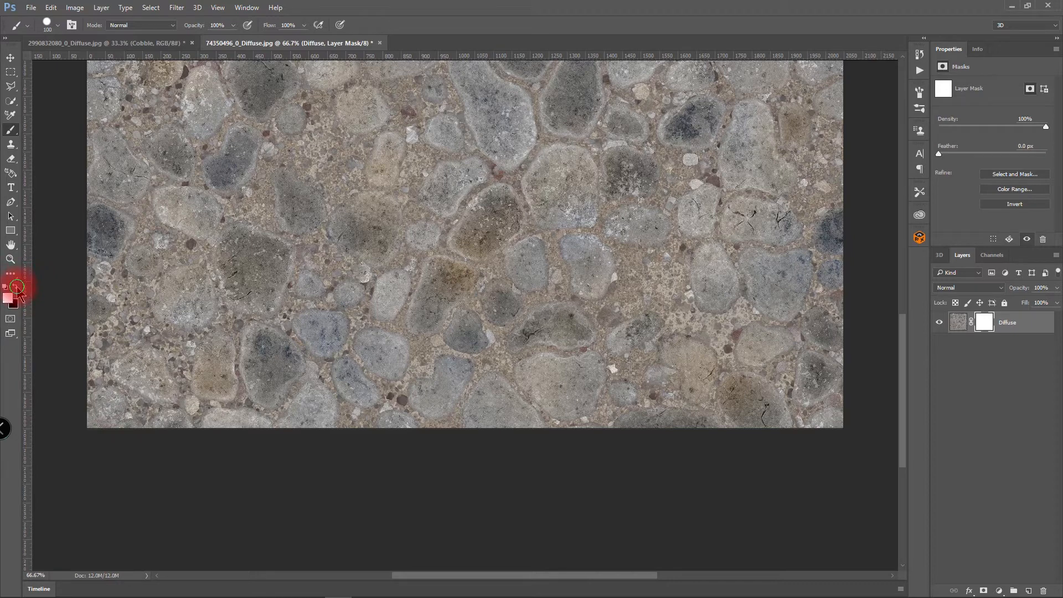
left_click(16, 286)
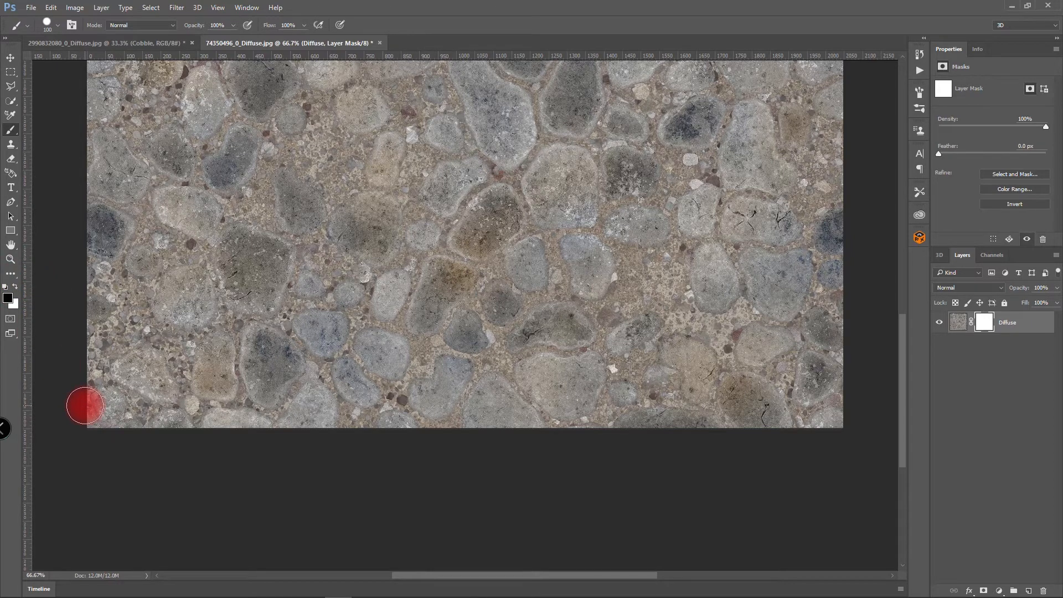
With a 175 px brush, mask out the texture's bottom edge from the lower-left corner to about 500 px across
key("bracketright")
key("bracketright")
key("bracketright")
key("bracketright")
key("bracketright")
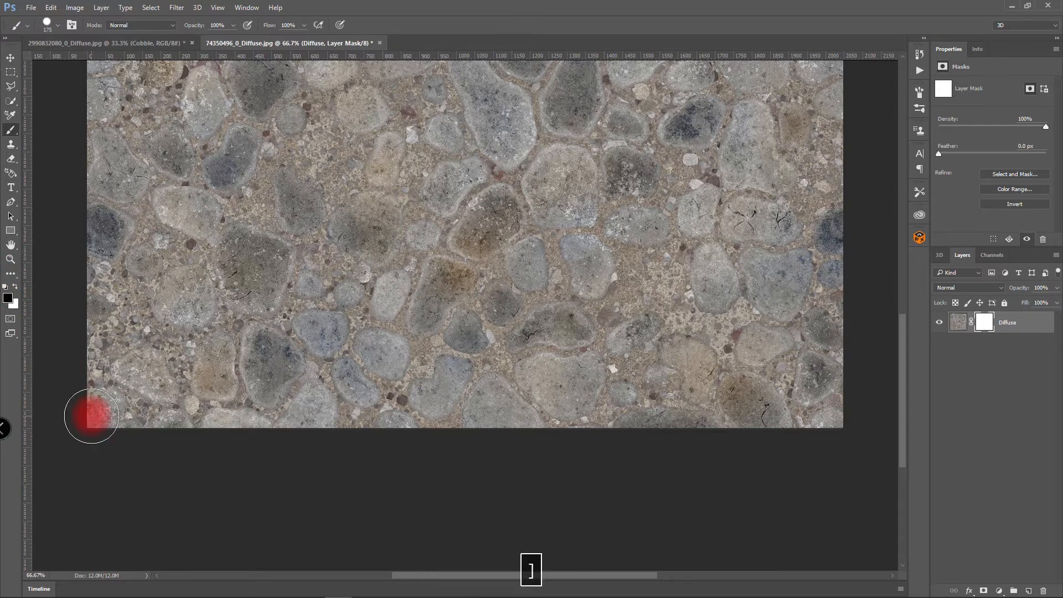
key("bracketleft")
key("bracketleft")
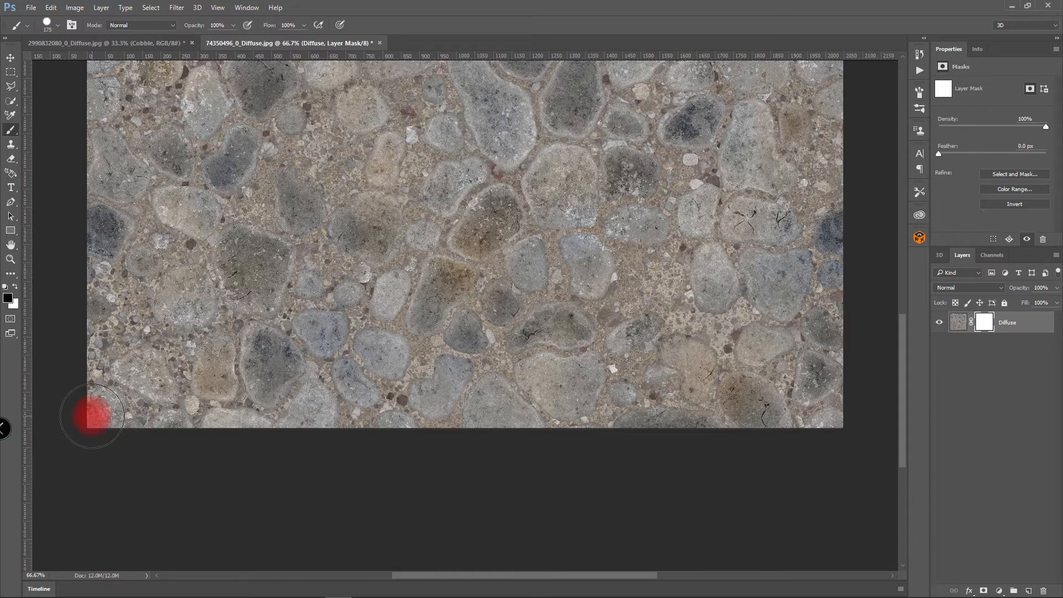
left_click(95, 413)
mouse_move(94, 413)
left_mouse_down()
mouse_move(157, 450)
mouse_move(168, 441)
mouse_move(154, 440)
mouse_move(169, 438)
mouse_move(279, 441)
left_mouse_up()
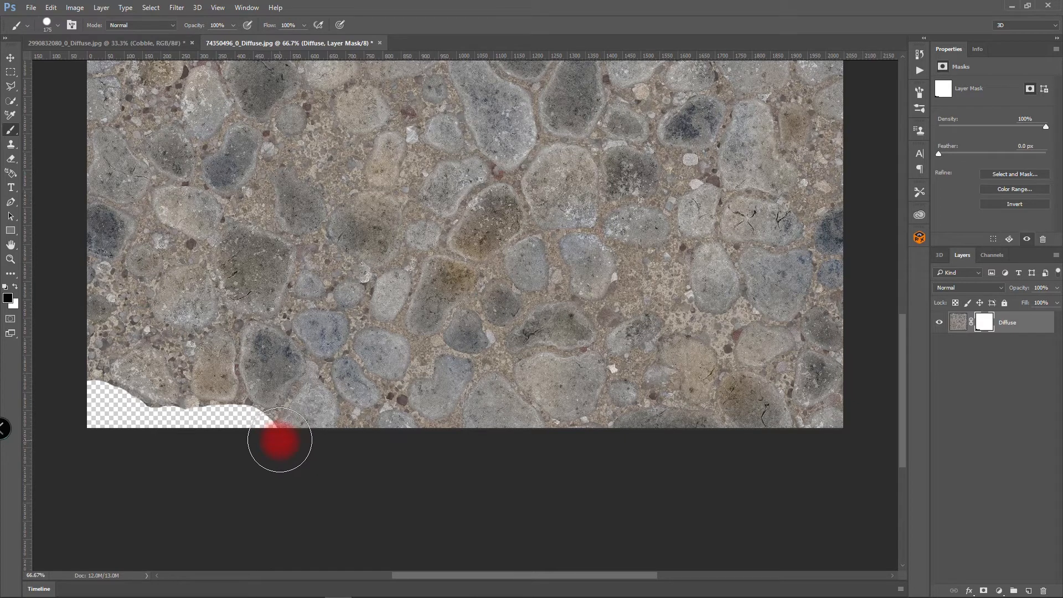
With a 100 px brush, continue the bottom cutout around the large dark stone to about 780 px across
key("[")
key("[")
key("[")
mouse_move(314, 393)
left_mouse_down()
mouse_move(303, 415)
mouse_move(272, 433)
left_mouse_up()
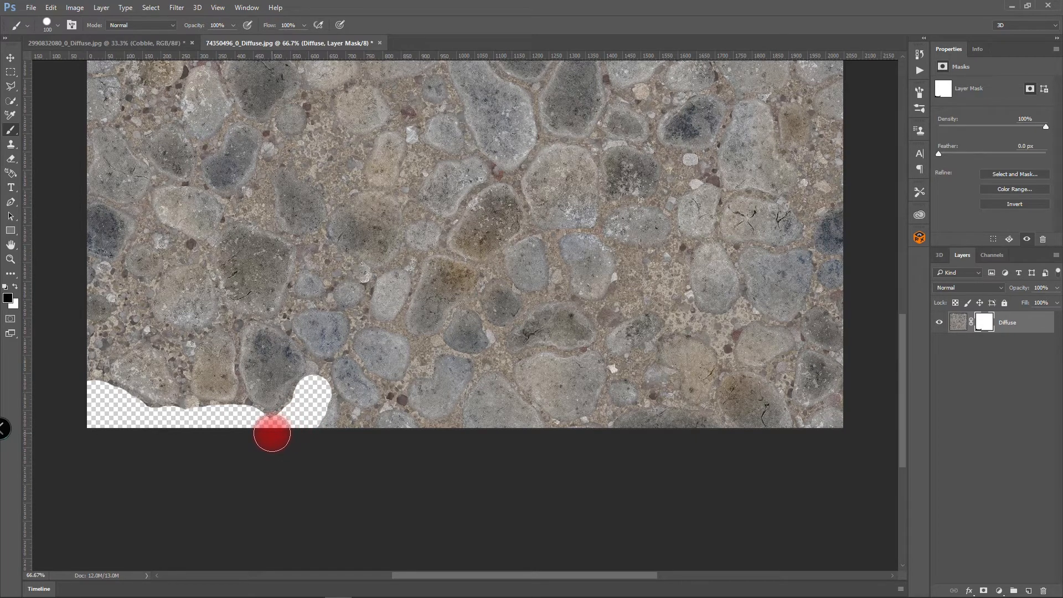
mouse_move(269, 431)
left_mouse_down()
mouse_move(321, 407)
mouse_move(328, 429)
mouse_move(324, 405)
mouse_move(336, 429)
mouse_move(334, 420)
mouse_move(365, 433)
mouse_move(324, 417)
mouse_move(388, 430)
left_mouse_up()
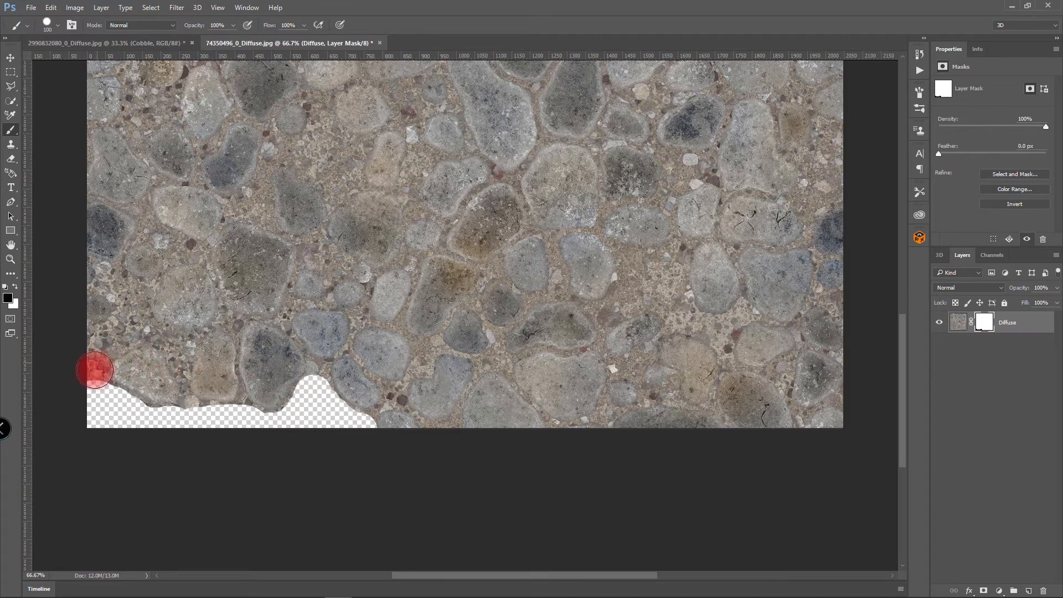
Mask out the stones above the lower-left corner with a winding edge, reducing the brush to 90 px for the gaps
mouse_move(93, 366)
left_mouse_down()
mouse_move(131, 327)
mouse_move(178, 386)
mouse_move(170, 358)
mouse_move(225, 338)
mouse_move(156, 350)
left_mouse_up()
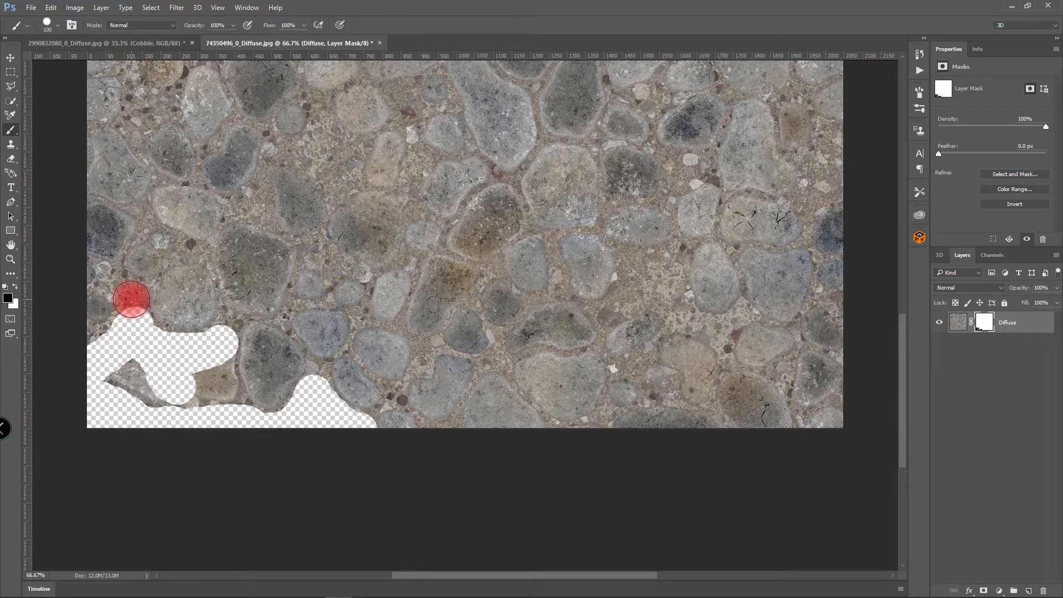
key("bracketleft")
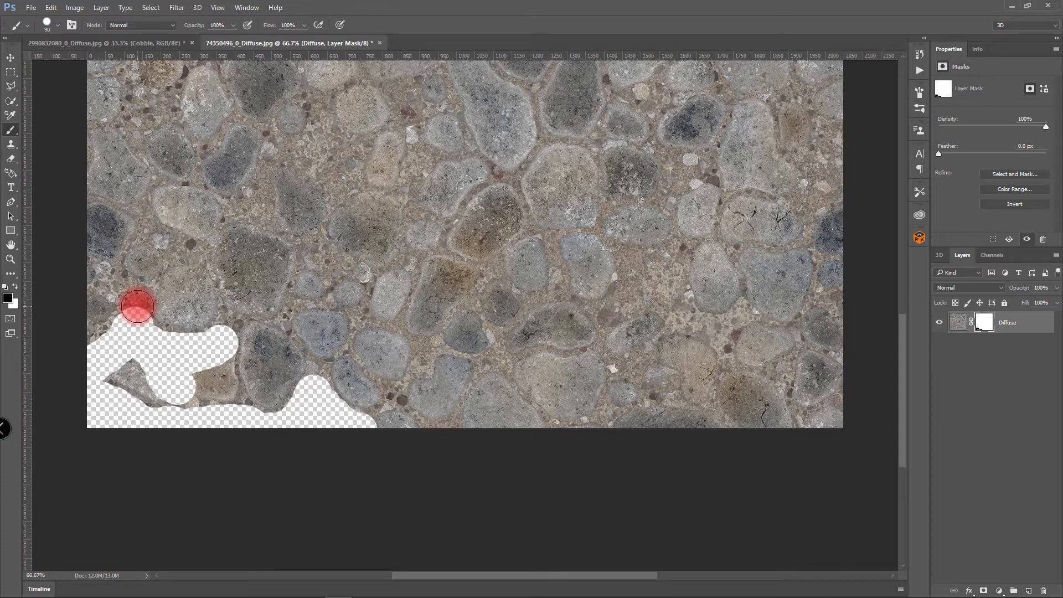
left_click(134, 306)
mouse_move(134, 303)
left_mouse_down()
mouse_move(110, 343)
mouse_move(84, 343)
mouse_move(113, 377)
mouse_move(114, 367)
mouse_move(178, 385)
mouse_move(95, 374)
mouse_move(181, 398)
mouse_move(121, 399)
mouse_move(175, 413)
mouse_move(240, 367)
mouse_move(234, 338)
mouse_move(287, 328)
left_mouse_up()
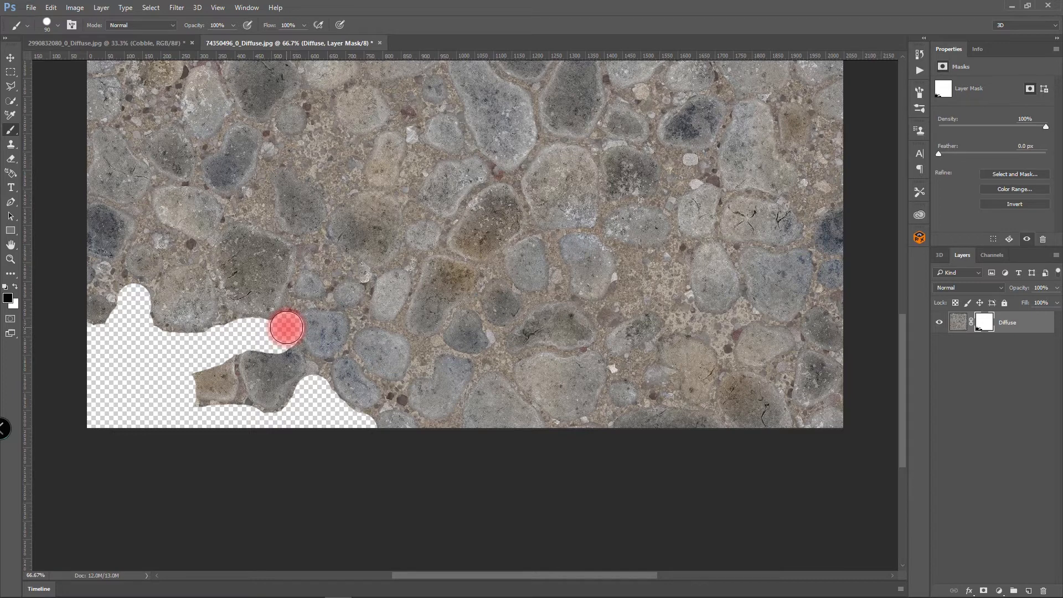
Paint a winding 90 px mask stroke along the stone outlines to the texture's right edge
mouse_move(286, 327)
left_mouse_down()
mouse_move(335, 322)
mouse_move(446, 353)
mouse_move(453, 336)
mouse_move(439, 363)
mouse_move(422, 361)
mouse_move(482, 370)
mouse_move(540, 325)
left_mouse_up()
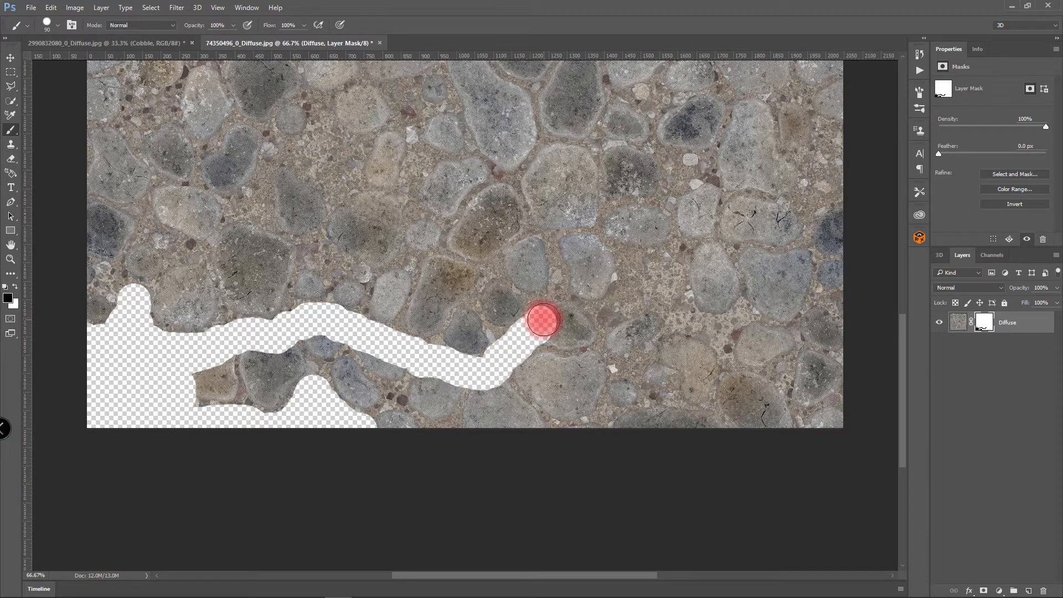
left_click_drag(543, 319, 624, 319)
mouse_move(635, 270)
left_mouse_down()
mouse_move(617, 313)
mouse_move(620, 285)
mouse_move(671, 264)
mouse_move(675, 307)
mouse_move(697, 330)
mouse_move(802, 339)
mouse_move(834, 315)
left_mouse_up()
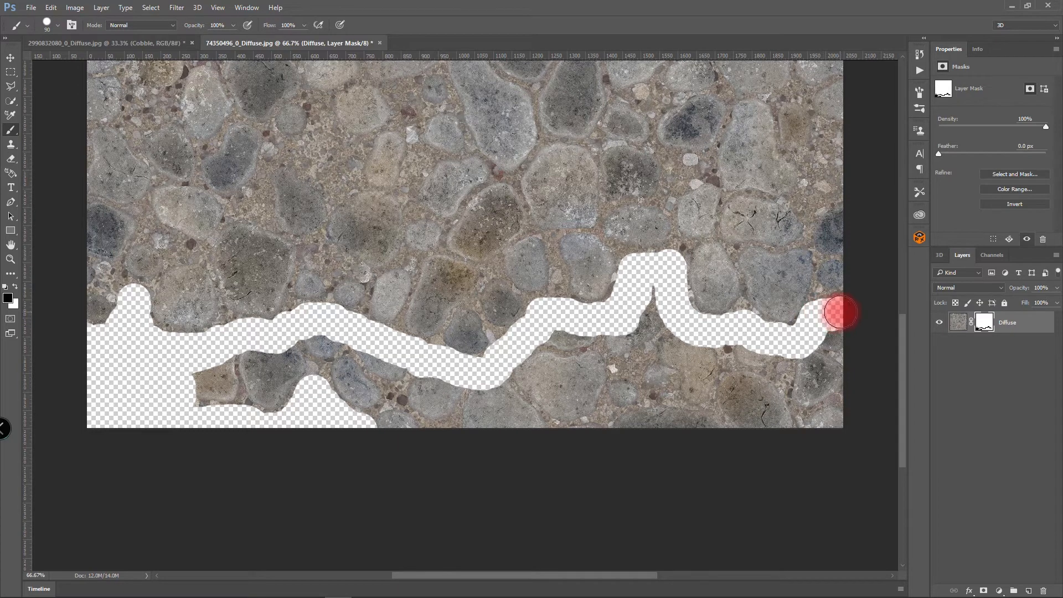
left_click_drag(840, 307, 855, 304)
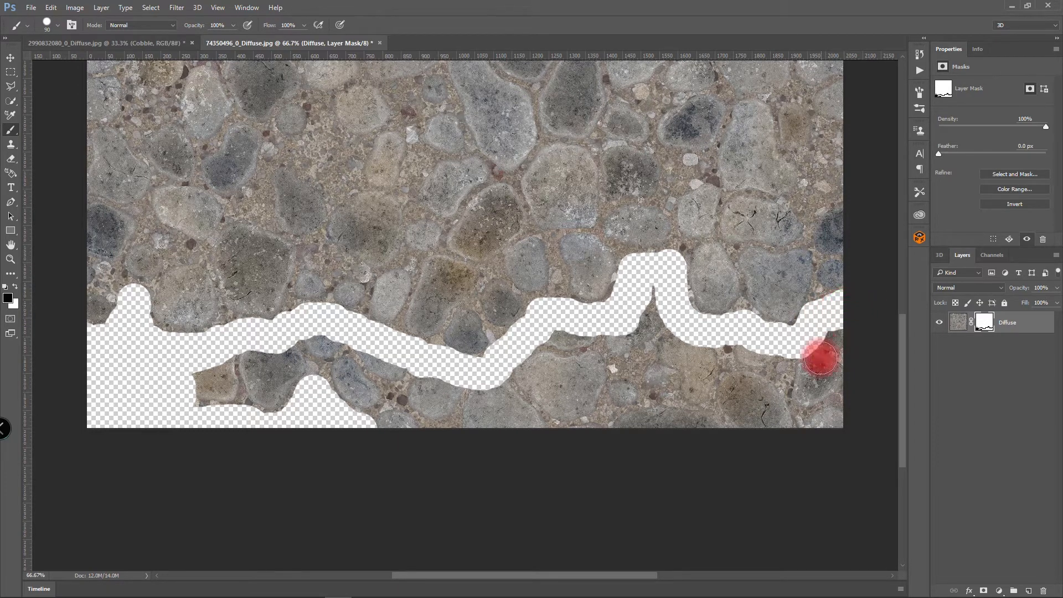
Enlarge the brush and mask out the leftover stones below the winding line in the texture's lower-right part
key("bracketright")
key("bracketright")
key("bracketright")
key("bracketright")
key("bracketright")
key("bracketright")
key("bracketright")
key("bracketright")
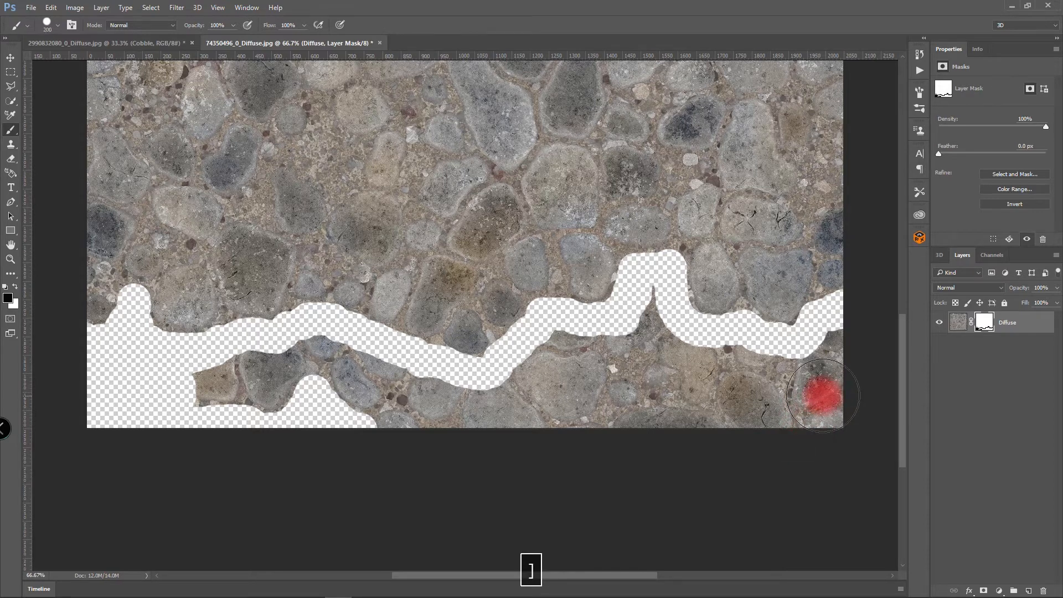
key("bracketleft")
mouse_move(836, 403)
left_mouse_down()
mouse_move(810, 422)
mouse_move(786, 400)
mouse_move(673, 390)
mouse_move(647, 344)
mouse_move(620, 421)
mouse_move(642, 343)
left_mouse_up()
With a 200 px brush, mask out the remaining stones below the line in the texture's lower-middle and lower-left parts
key("bracketleft")
key("bracketleft")
key("bracketleft")
key("bracketleft")
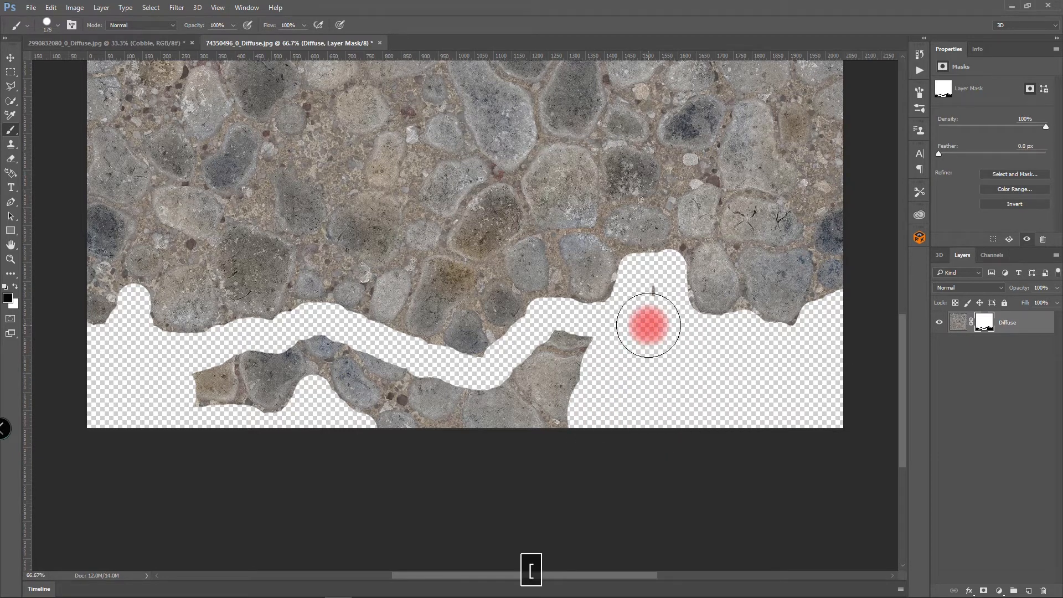
key("bracketright")
key("bracketright")
key("bracketright")
key("bracketright")
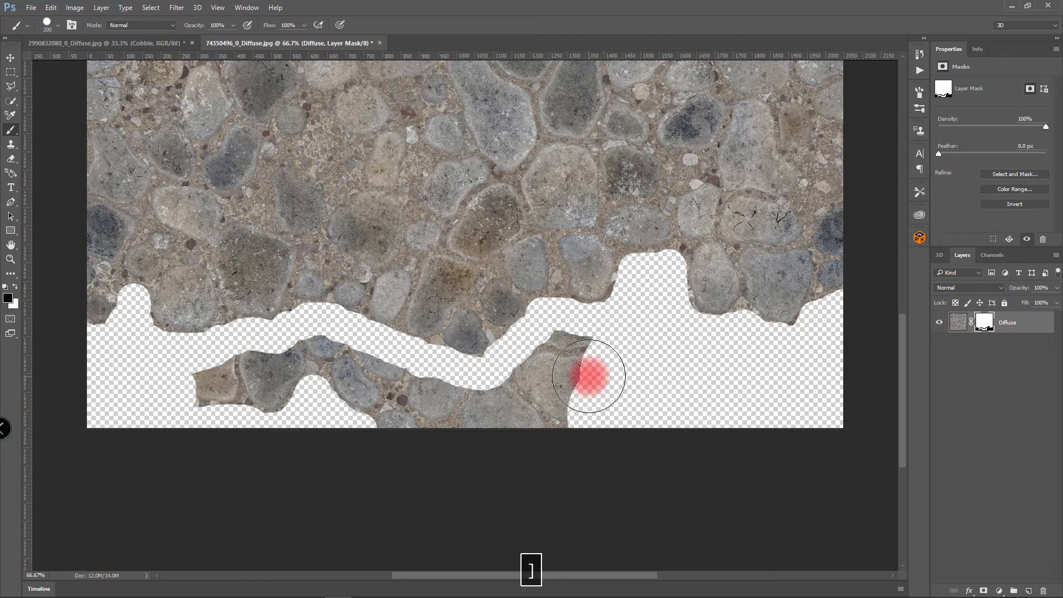
mouse_move(583, 371)
left_mouse_down()
mouse_move(542, 420)
mouse_move(516, 426)
mouse_move(301, 413)
mouse_move(367, 405)
mouse_move(297, 384)
mouse_move(327, 385)
mouse_move(189, 403)
mouse_move(445, 437)
mouse_move(478, 423)
mouse_move(474, 410)
mouse_move(584, 382)
mouse_move(627, 351)
mouse_move(637, 305)
left_mouse_up()
Refine the mask along the stone outlines with a 150 px brush, and touch up its left end at 80 px
key("bracketleft")
key("bracketleft")
key("bracketleft")
key("bracketleft")
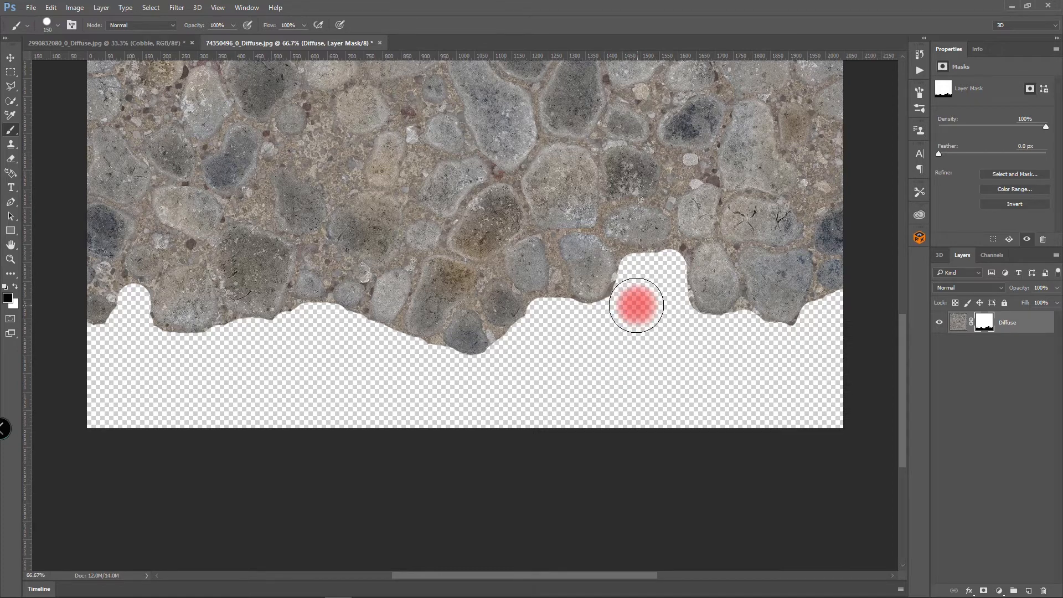
mouse_move(634, 305)
left_mouse_down()
mouse_move(653, 334)
mouse_move(660, 308)
left_mouse_up()
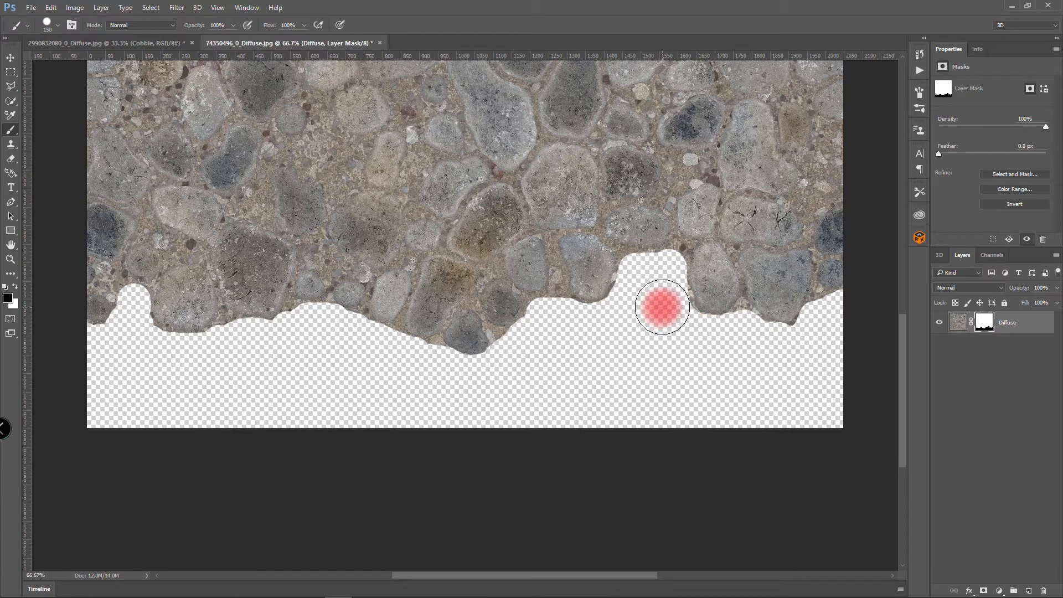
mouse_move(665, 305)
left_mouse_down()
mouse_move(757, 349)
mouse_move(768, 335)
mouse_move(783, 347)
mouse_move(848, 351)
mouse_move(856, 315)
mouse_move(774, 348)
mouse_move(427, 386)
mouse_move(290, 354)
mouse_move(260, 334)
mouse_move(279, 345)
mouse_move(302, 332)
mouse_move(227, 371)
mouse_move(140, 360)
mouse_move(138, 340)
mouse_move(112, 346)
mouse_move(119, 335)
mouse_move(90, 335)
left_mouse_up()
key("bracketleft")
key("bracketleft")
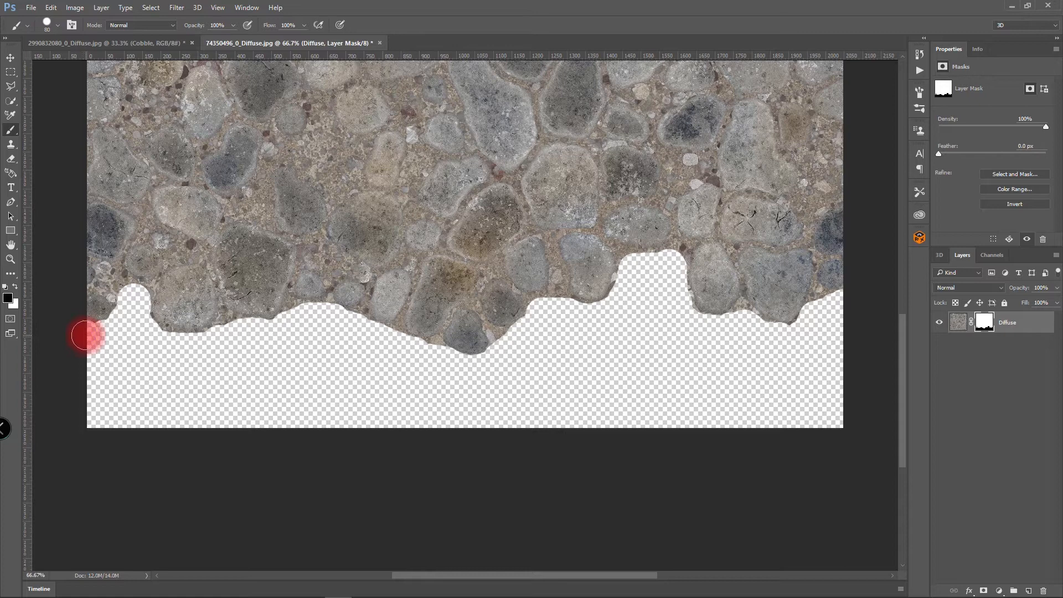
mouse_move(92, 337)
left_mouse_down()
mouse_move(124, 334)
mouse_move(128, 311)
mouse_move(147, 337)
left_mouse_up()
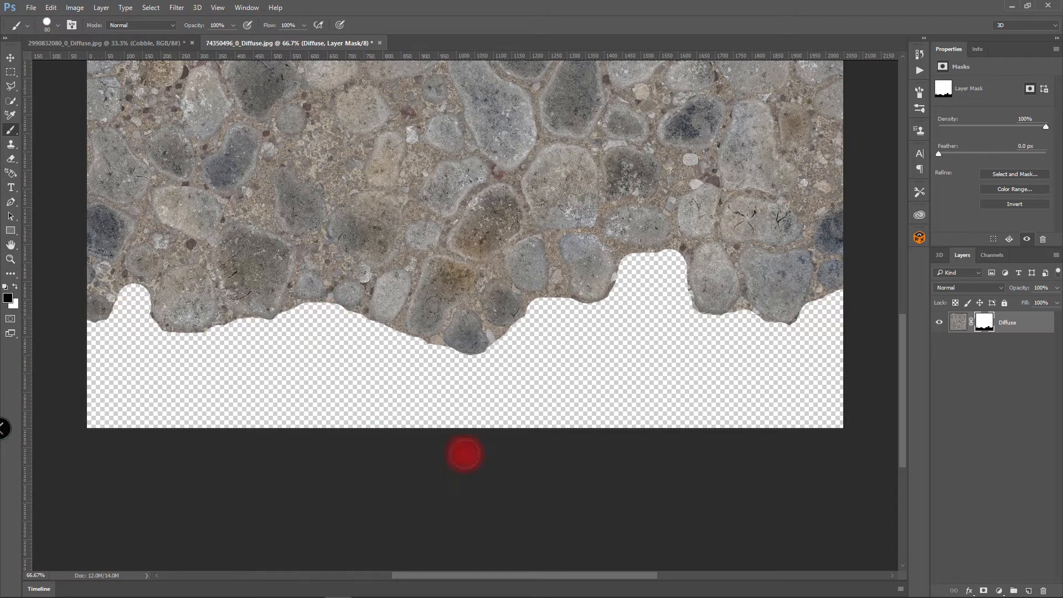
Check the whole masked cobblestone texture and choose the Move tool
scroll(520, 369, "up", 1)
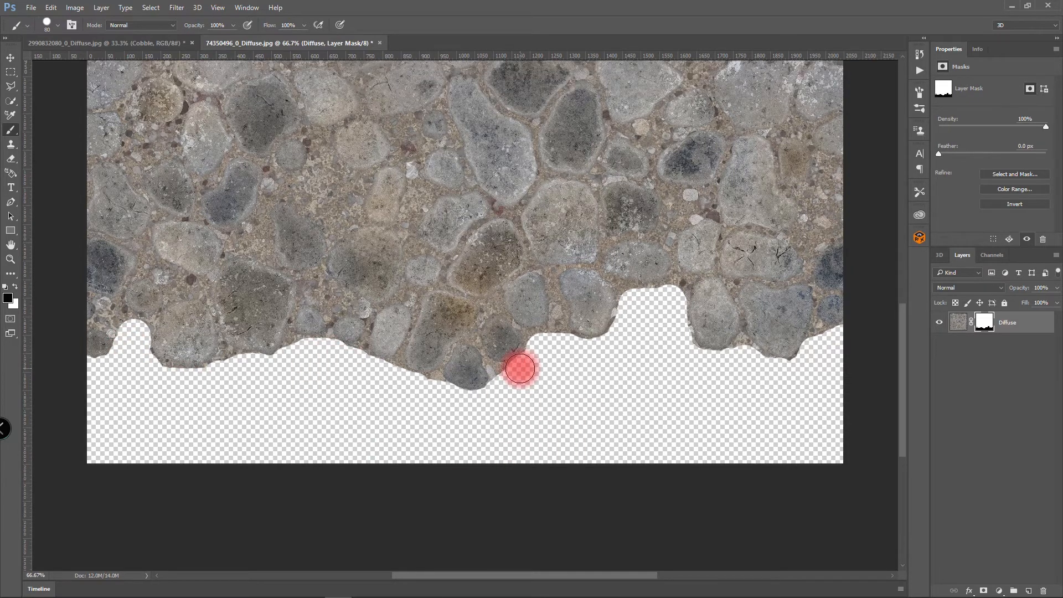
key("ctrl+minus")
key("ctrl+minus")
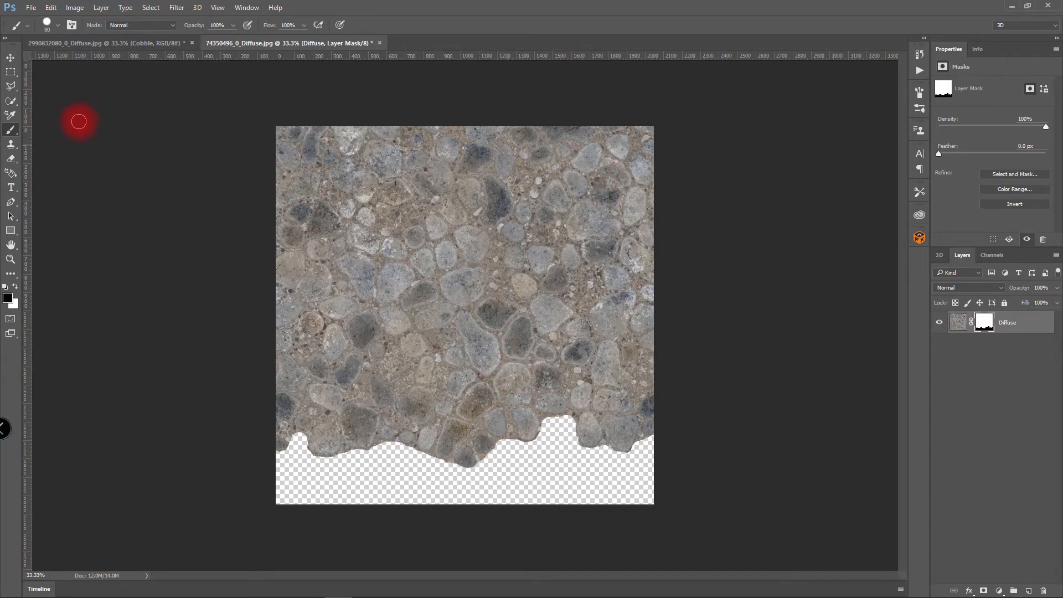
left_click(12, 60)
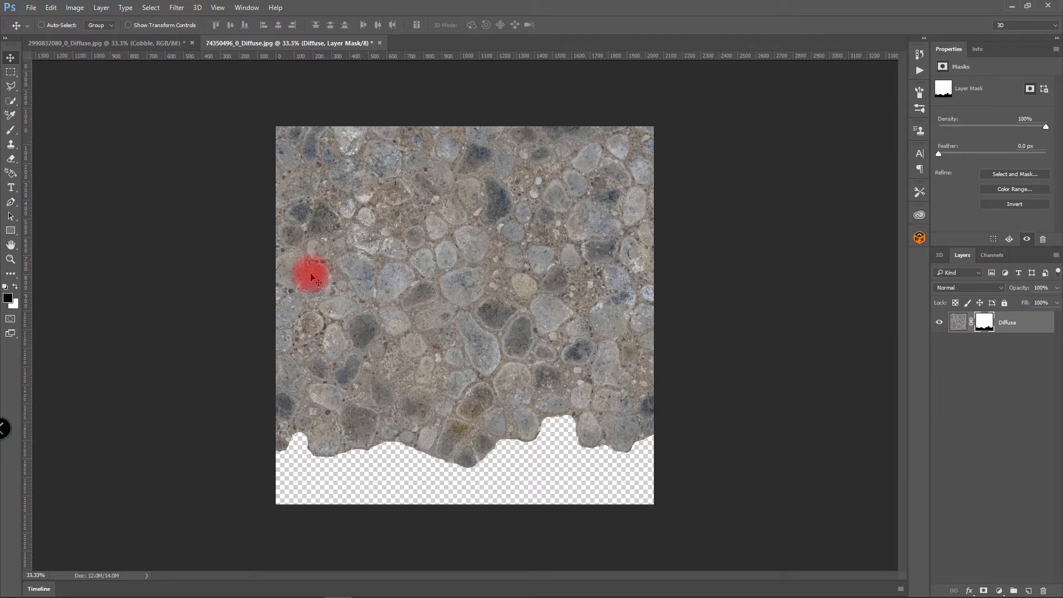
Switch to iClone, select the gravel dirt plane, and open its Base Color texture in Photoshop
mouse_move(626, 578)
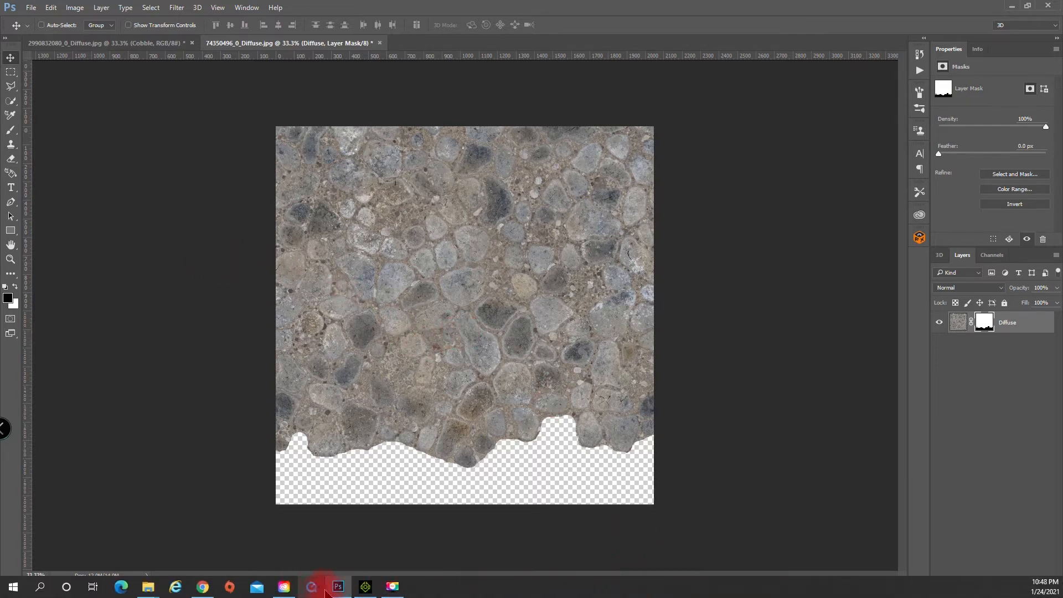
left_click(366, 586)
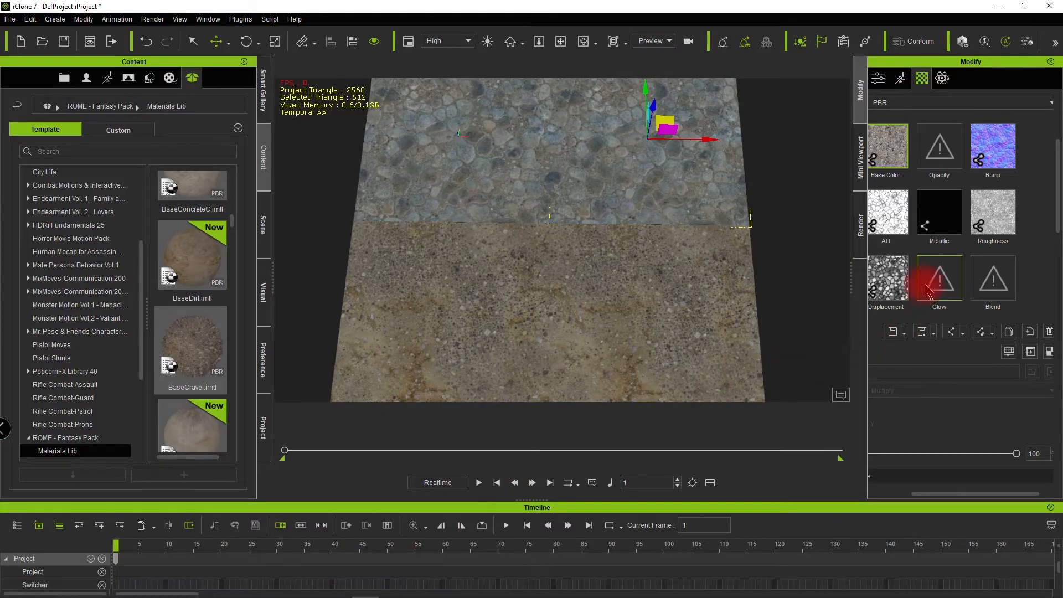
left_click(647, 308)
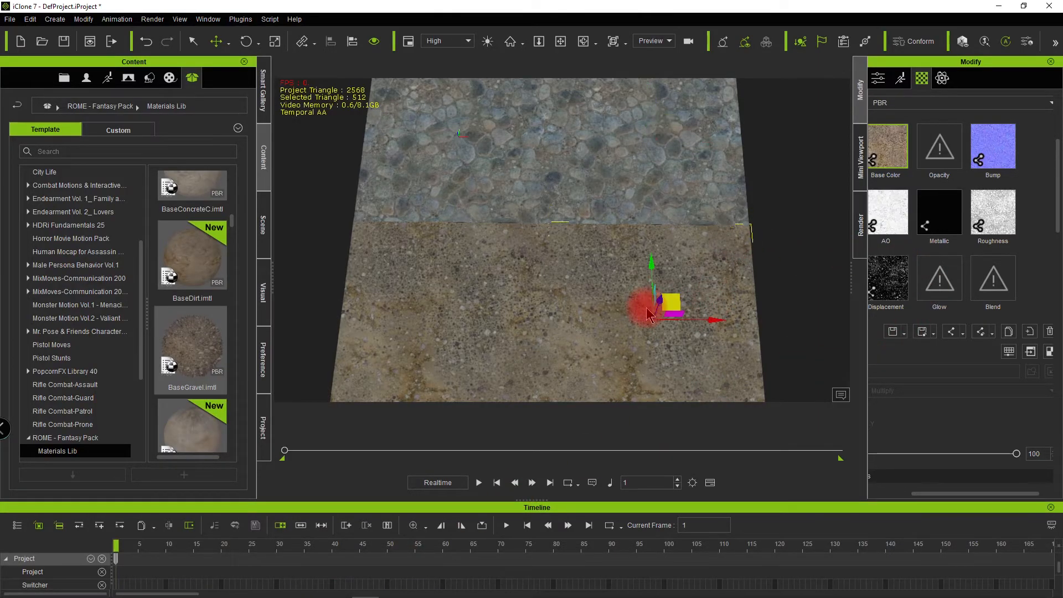
left_click(1008, 333)
left_click(1031, 354)
key("space")
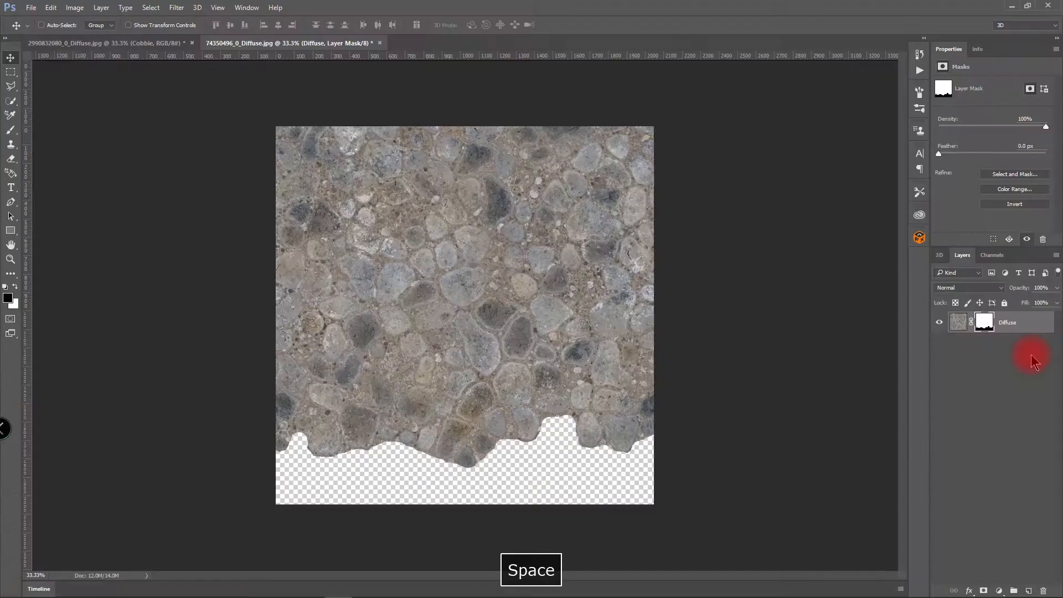
Unlock the gravel texture's Background layer and rename it Sand Diffuse
left_click(982, 327)
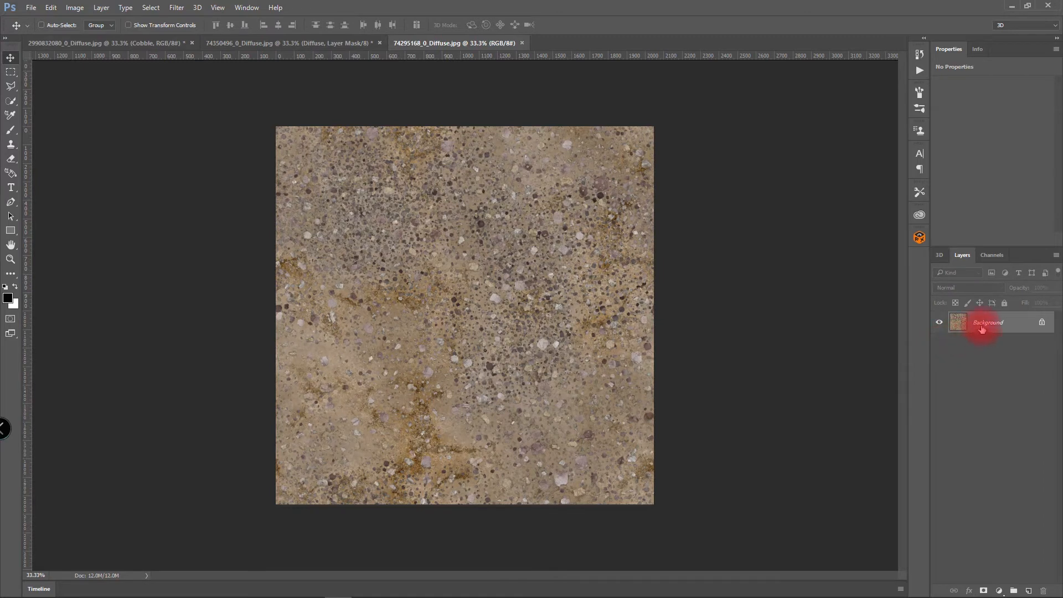
left_click(982, 327)
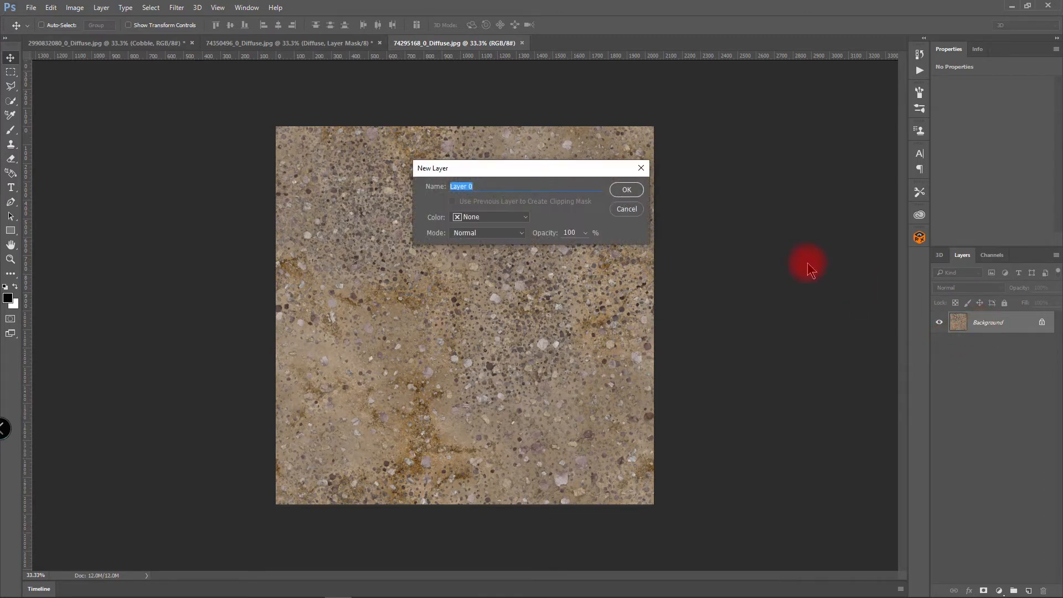
left_click(637, 195)
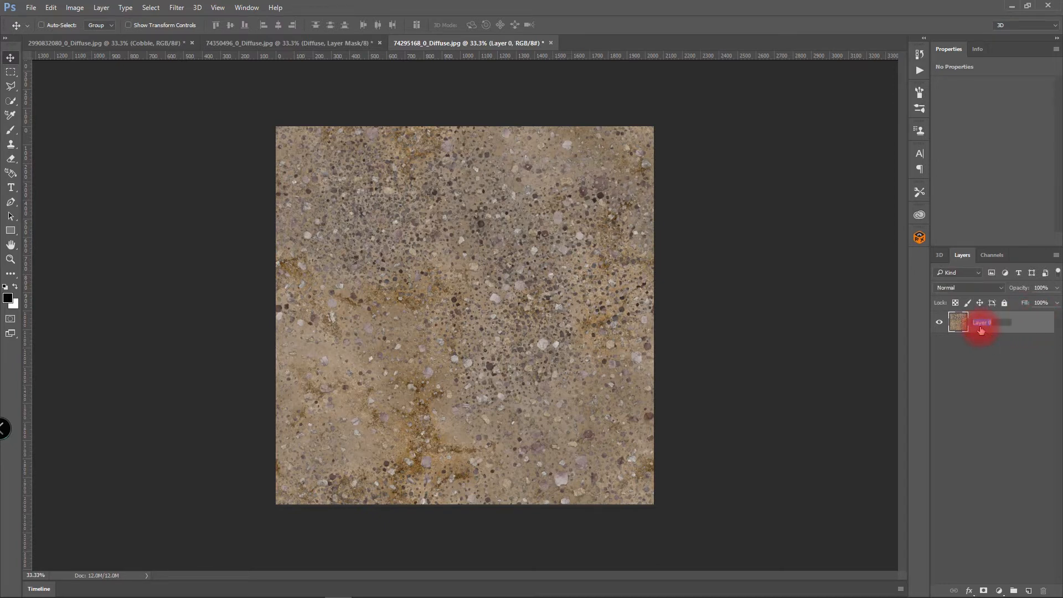
type("San")
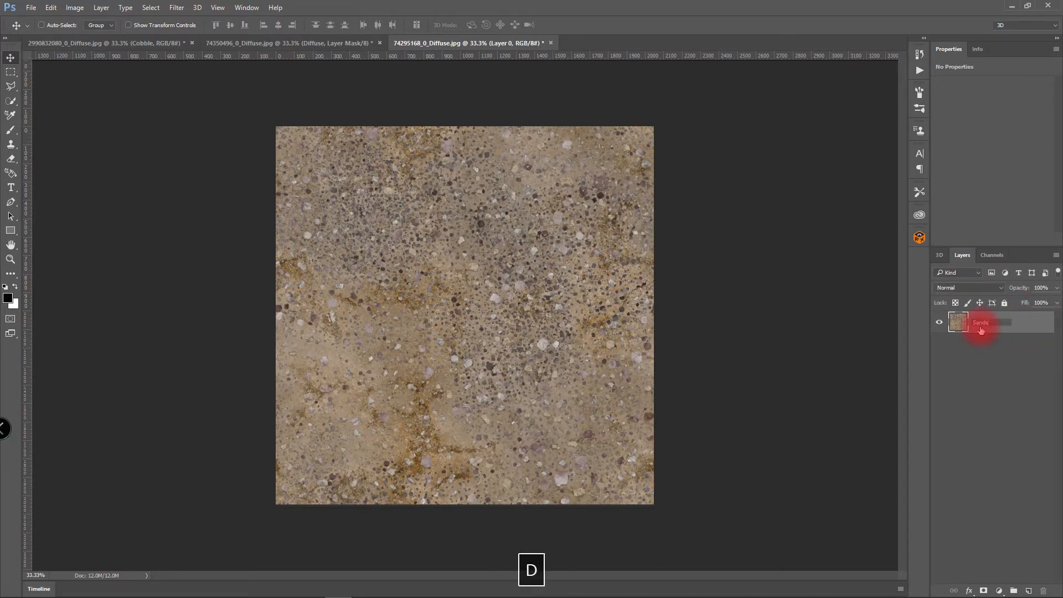
type("ds")
key("BackSpace")
type("Diff")
left_click(981, 330)
type("use")
left_click(983, 356)
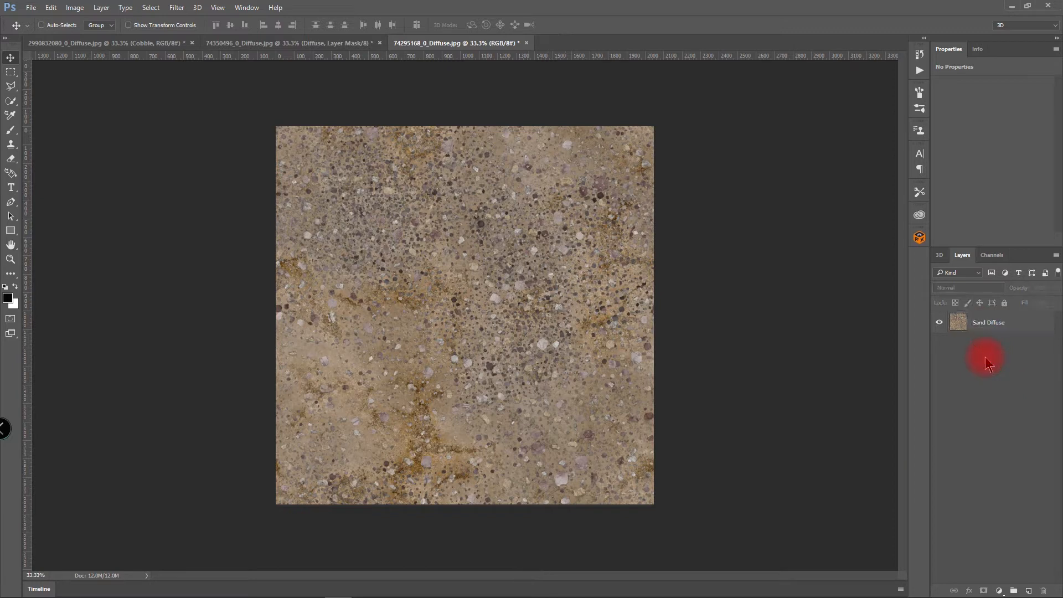
Copy the Sand Diffuse layer into the 74350496_0_Diffuse.jpg document, place it below the Diffuse layer, and deselect the layers
left_click(959, 324)
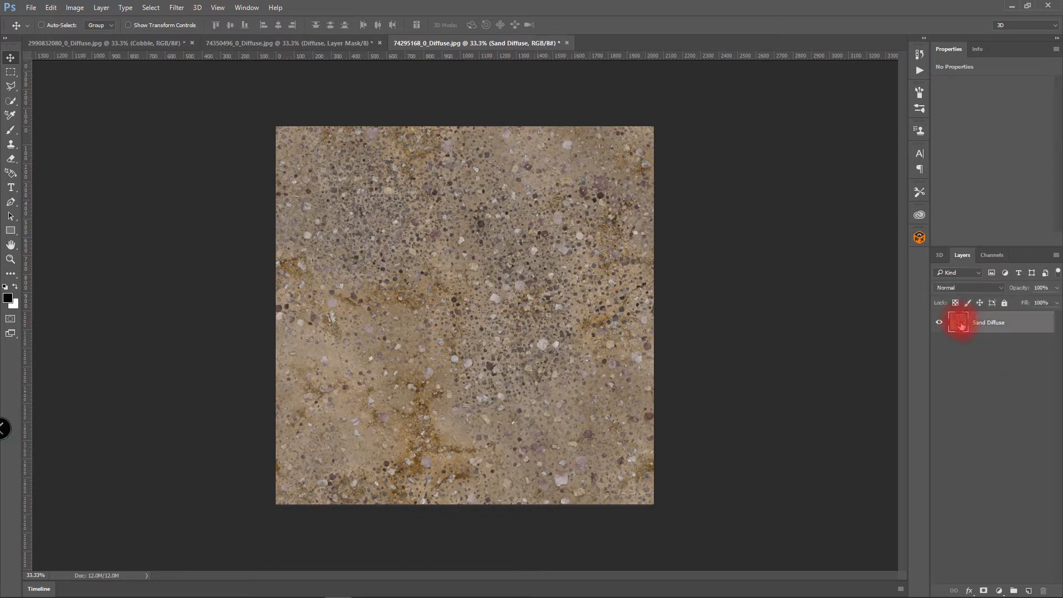
left_click_drag(961, 325, 423, 296)
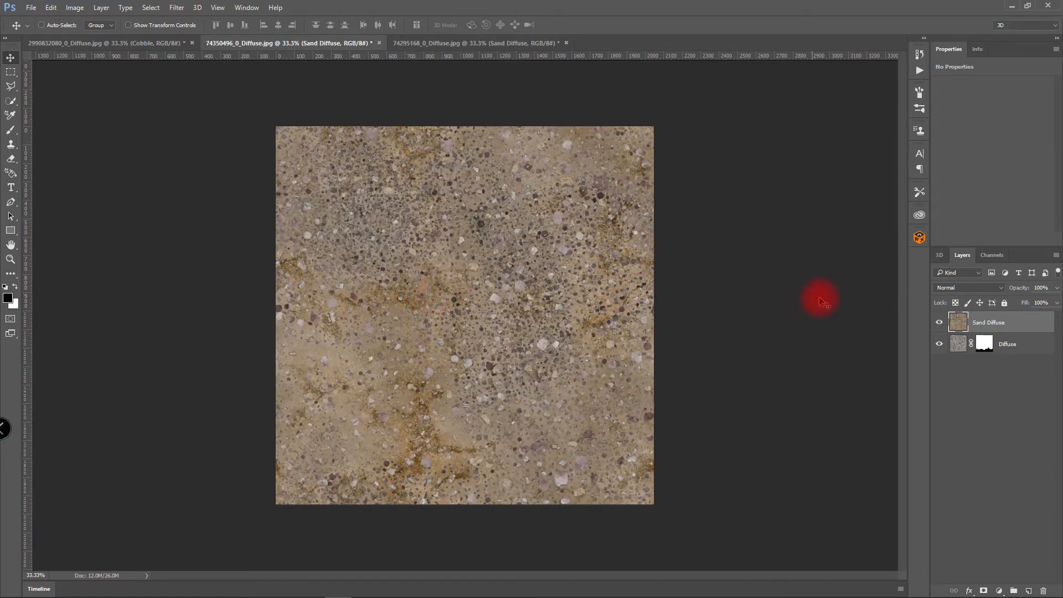
left_click_drag(1012, 323, 1006, 372)
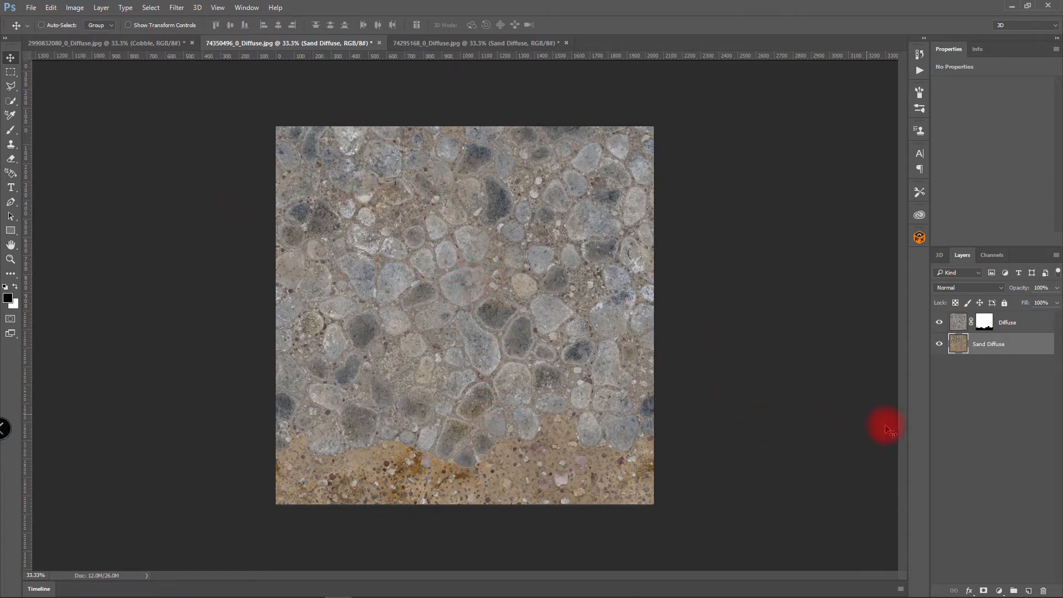
left_click(978, 424)
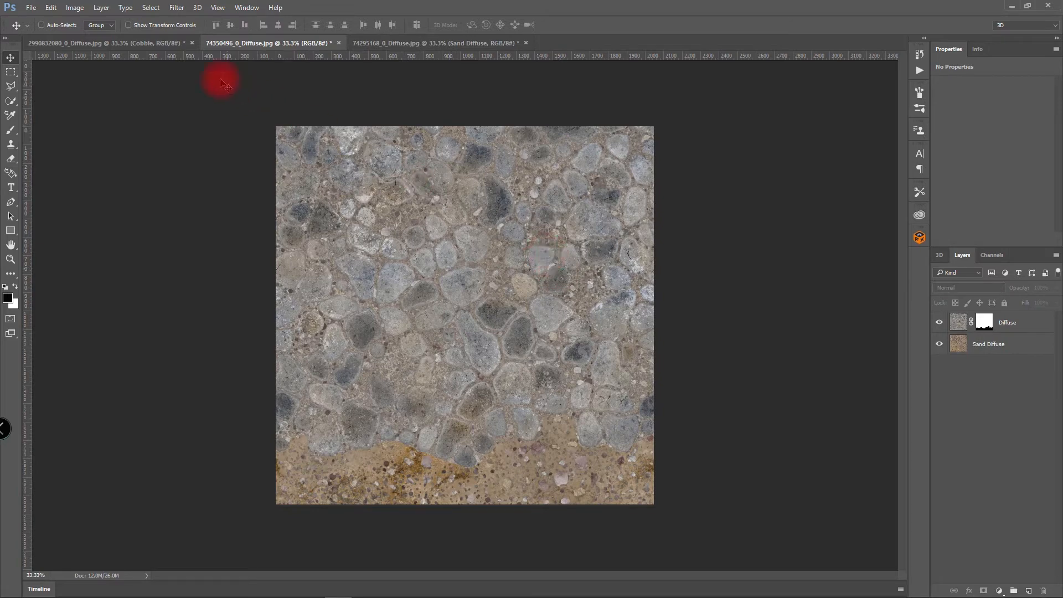
Start a quick PNG export of the blended diffuse texture and browse to Textures\Tutorial on the M2 Drive (F:)
left_click(30, 8)
mouse_move(54, 168)
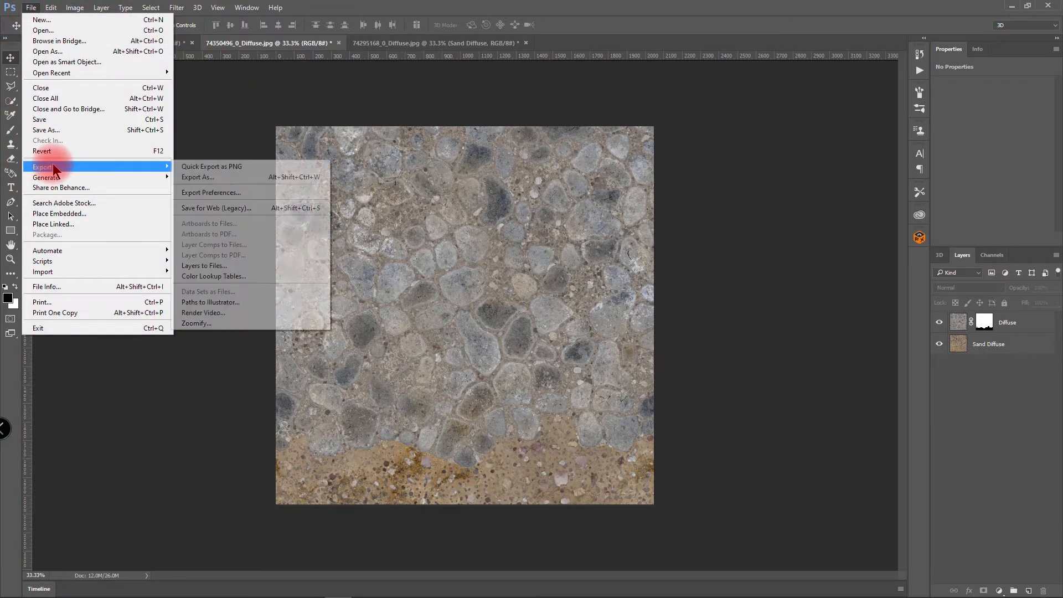
left_click(215, 167)
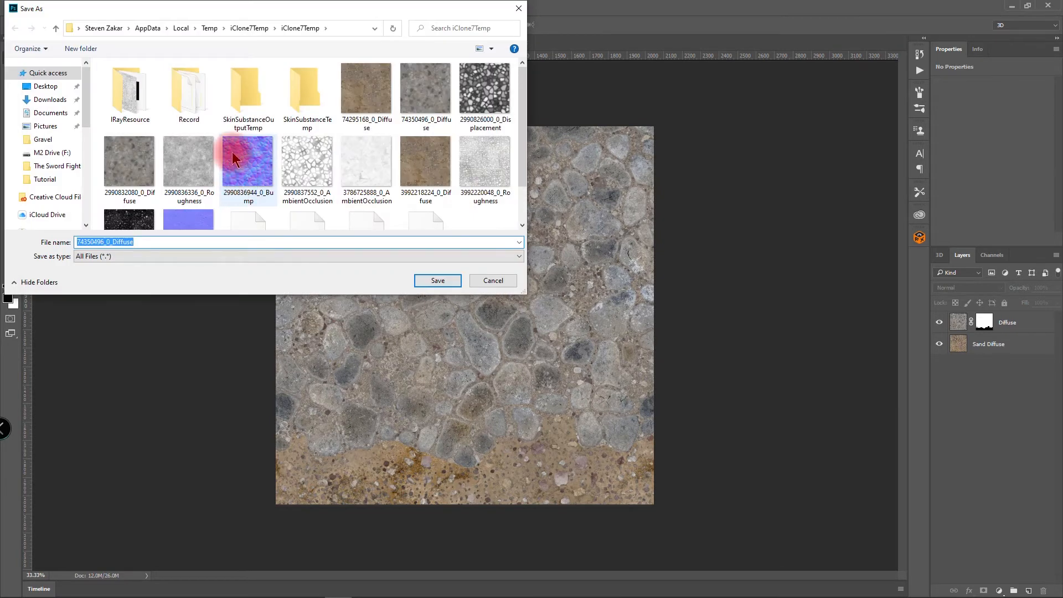
left_click(62, 155)
left_click(141, 83)
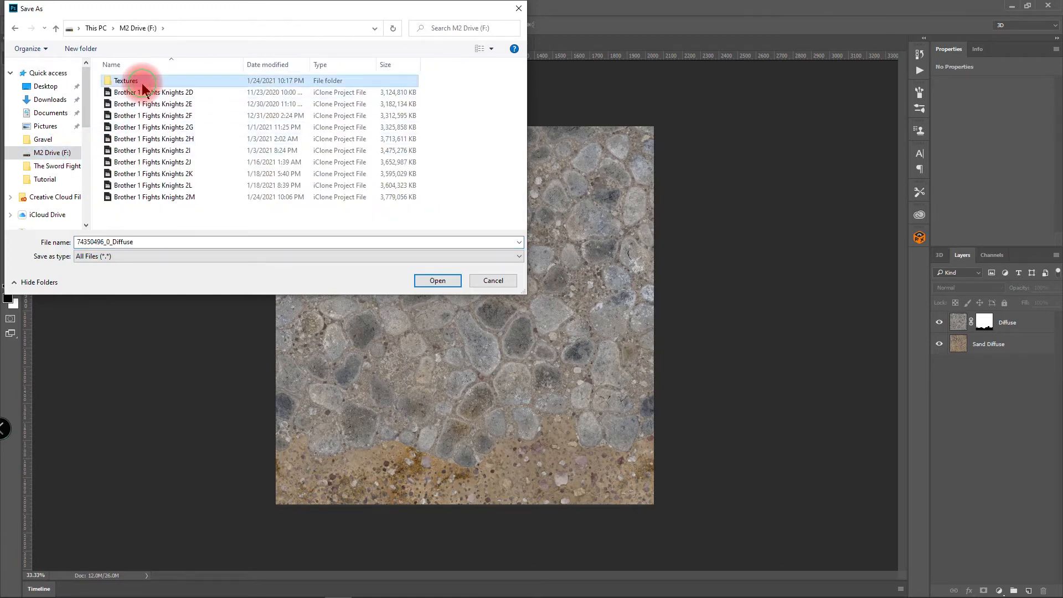
double_click(142, 83)
double_click(140, 94)
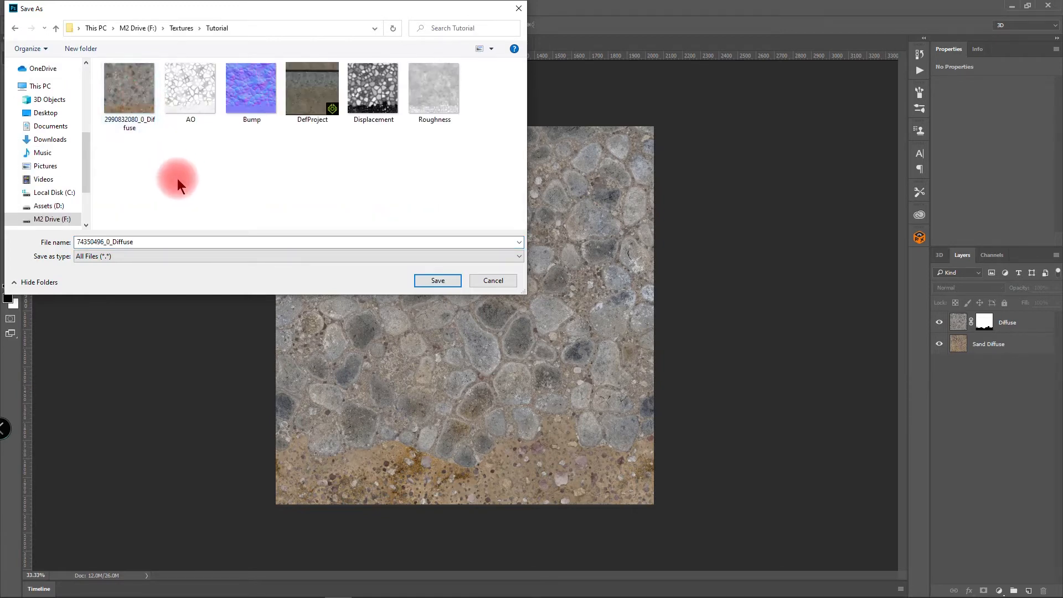
Create a folder named New inside the Tutorial folder and open it
right_click(180, 169)
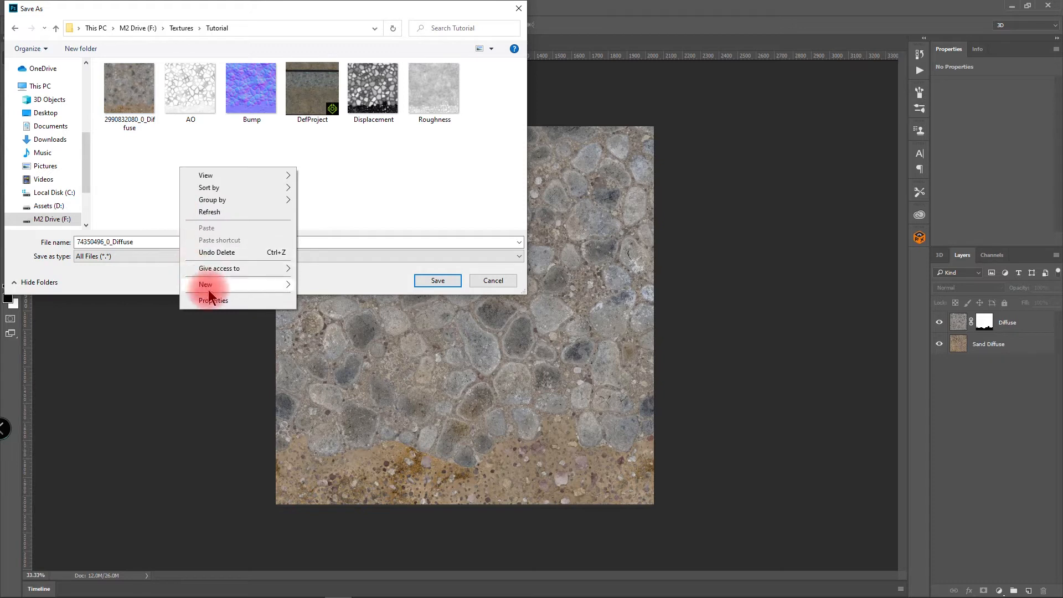
mouse_move(280, 287)
left_click(316, 286)
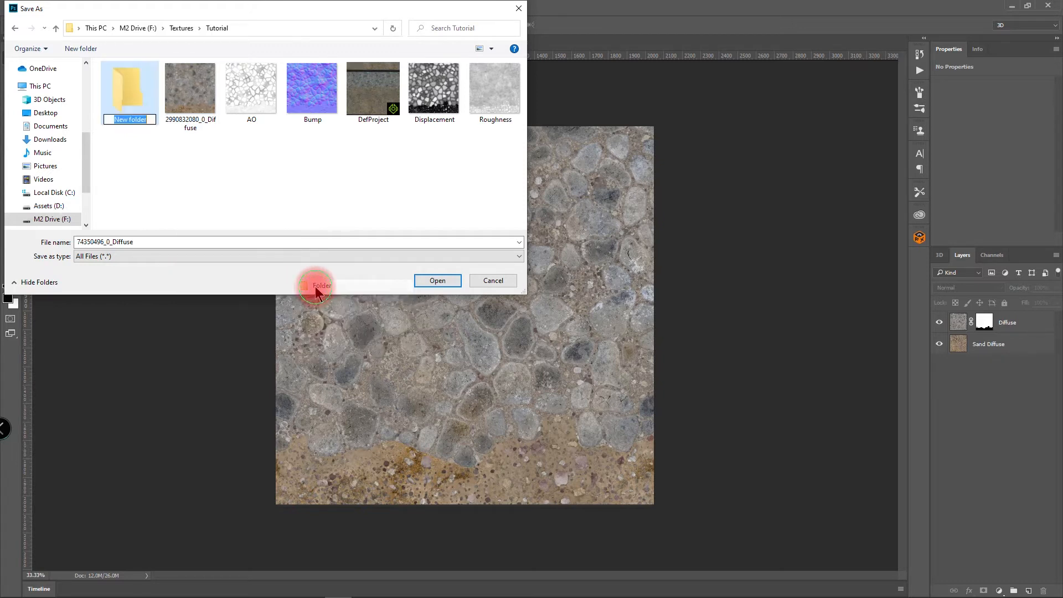
type("New")
key("Return")
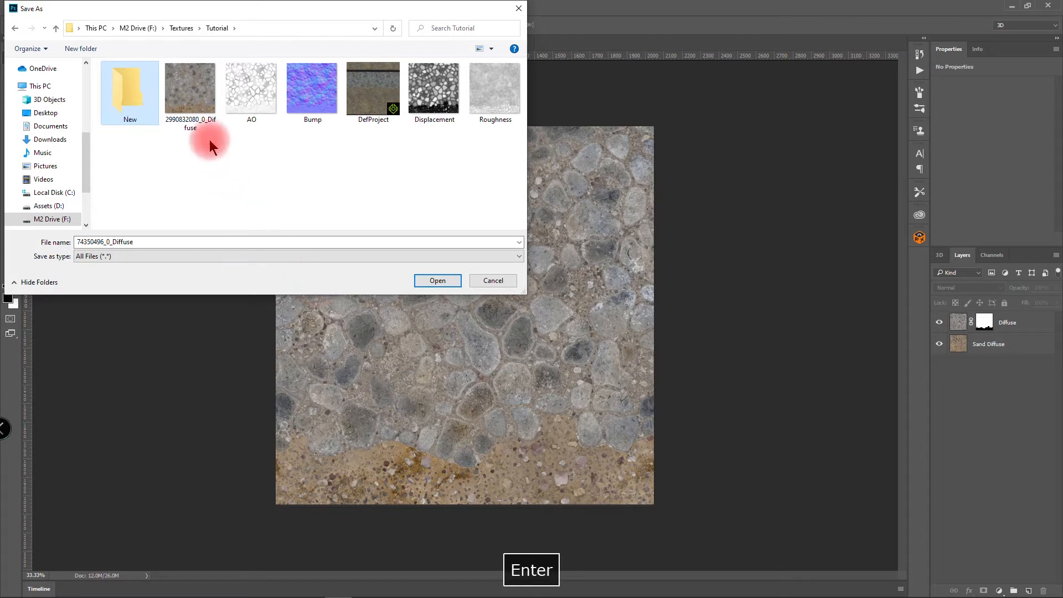
double_click(133, 88)
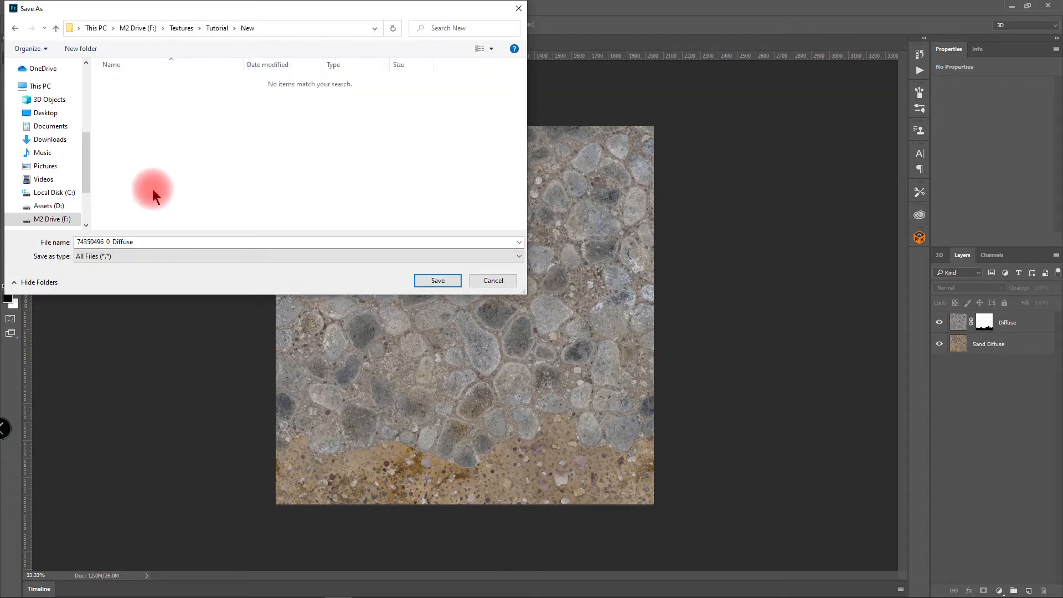
Name the exported file Diffuse 2 and save it in the New folder
double_click(145, 242)
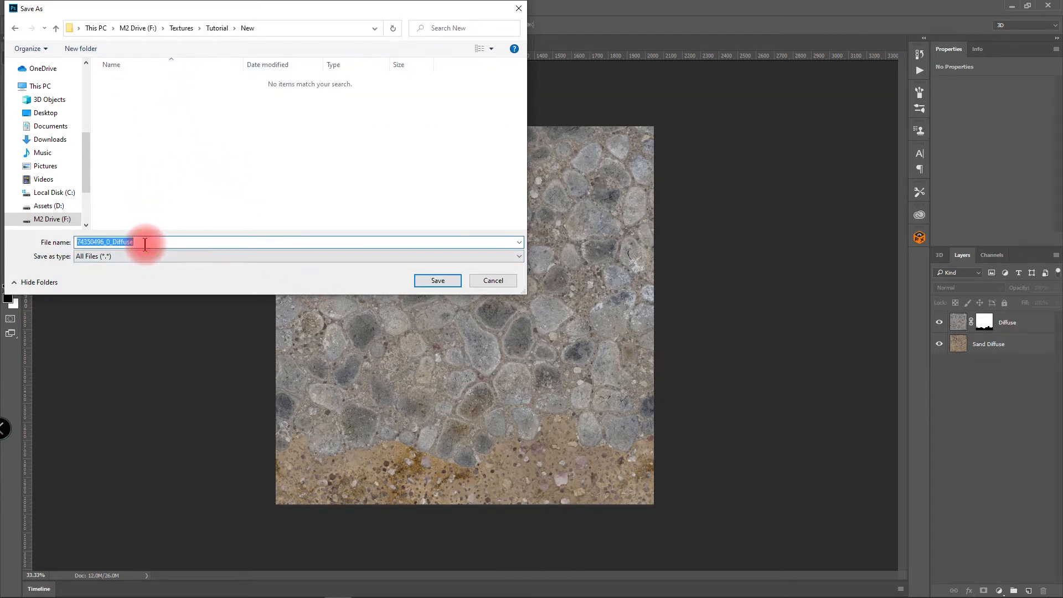
type("Di")
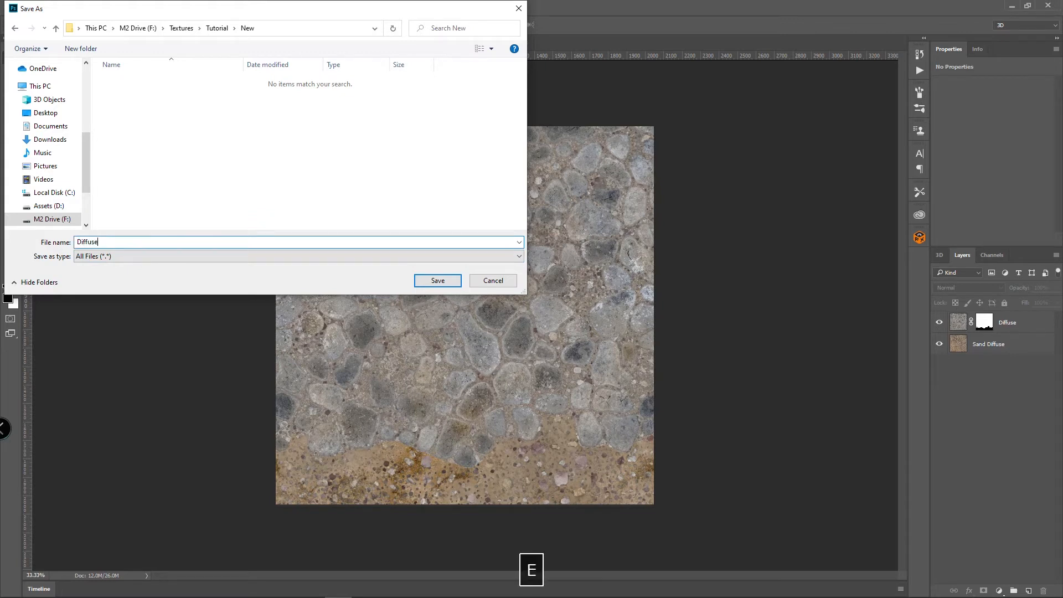
type("ffuse ")
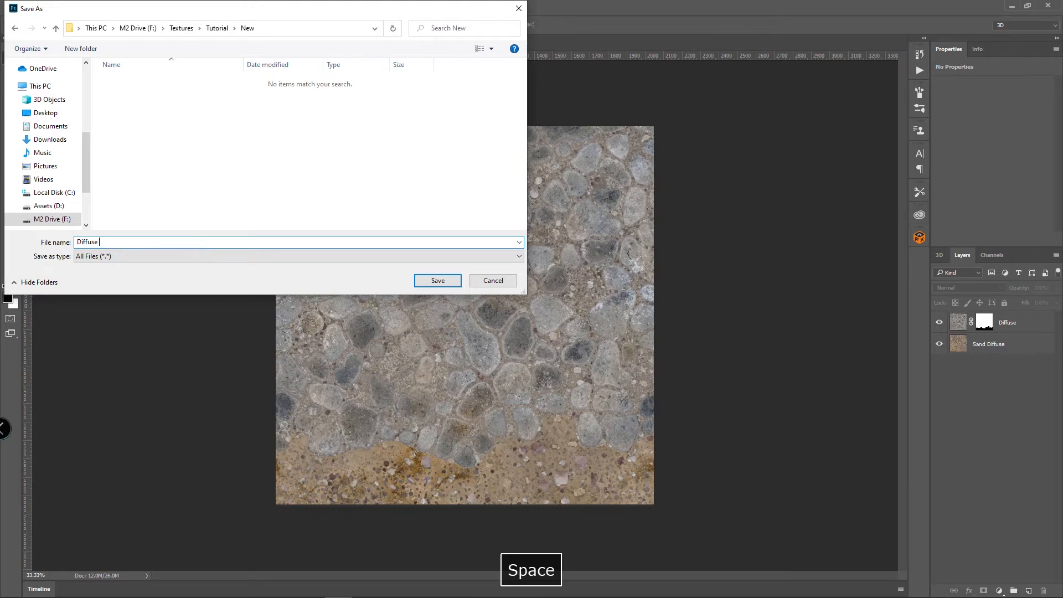
type("2")
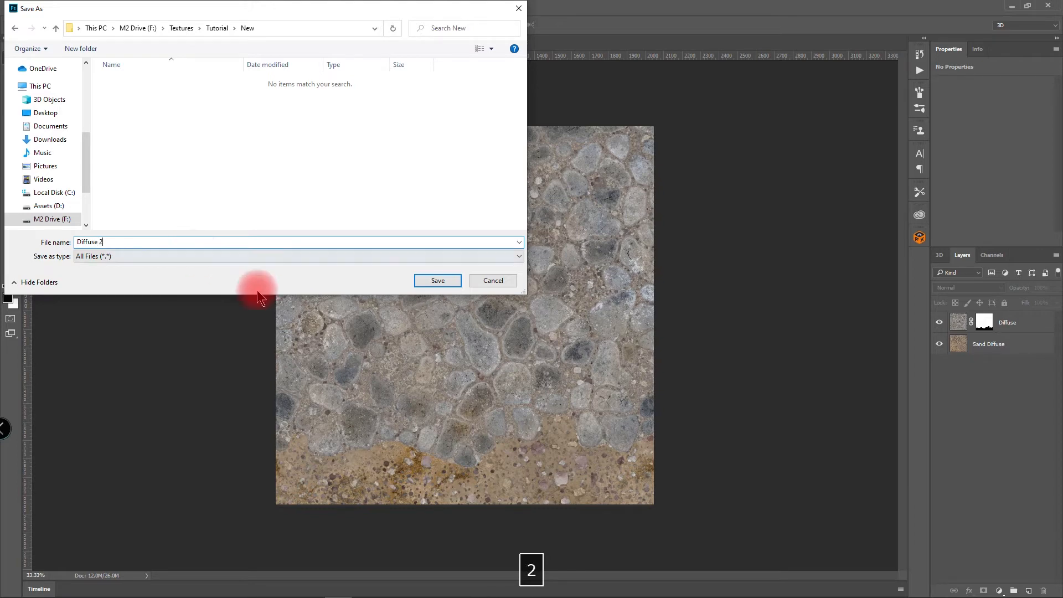
left_click(437, 281)
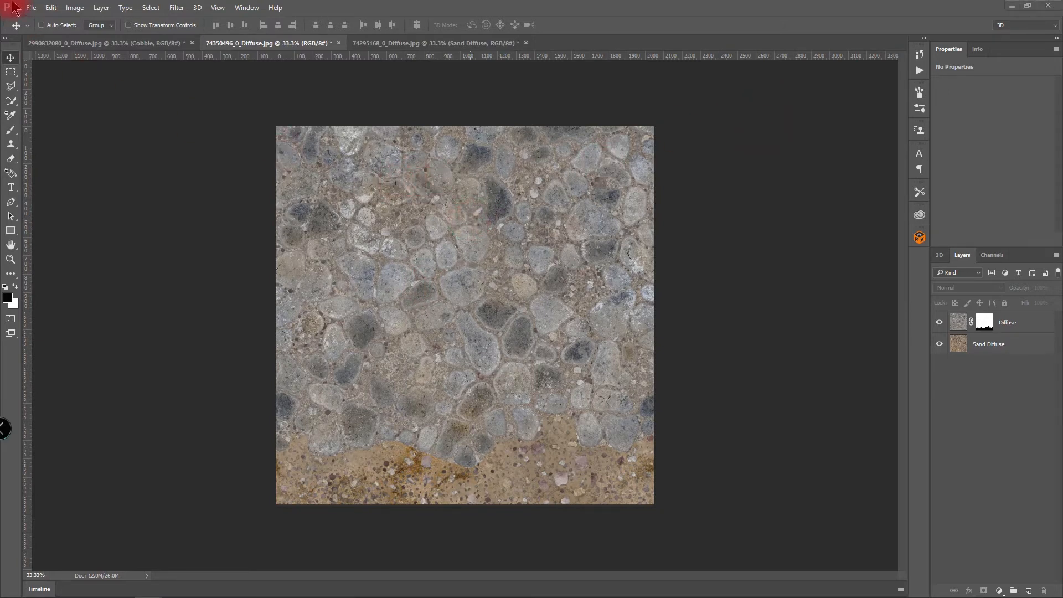
Switch to iClone, select the cobblestone plane beside the gravel, and load Diffuse 2 into its Base Color as a Unique Texture
left_click(1008, 6)
key("space")
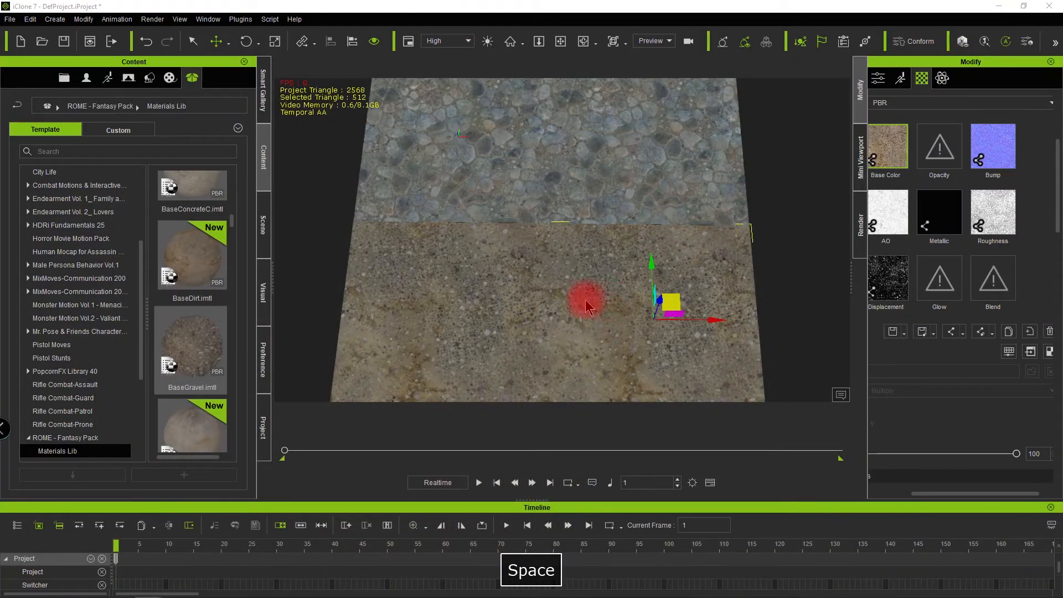
left_click(663, 162)
left_click(885, 155)
left_click(893, 331)
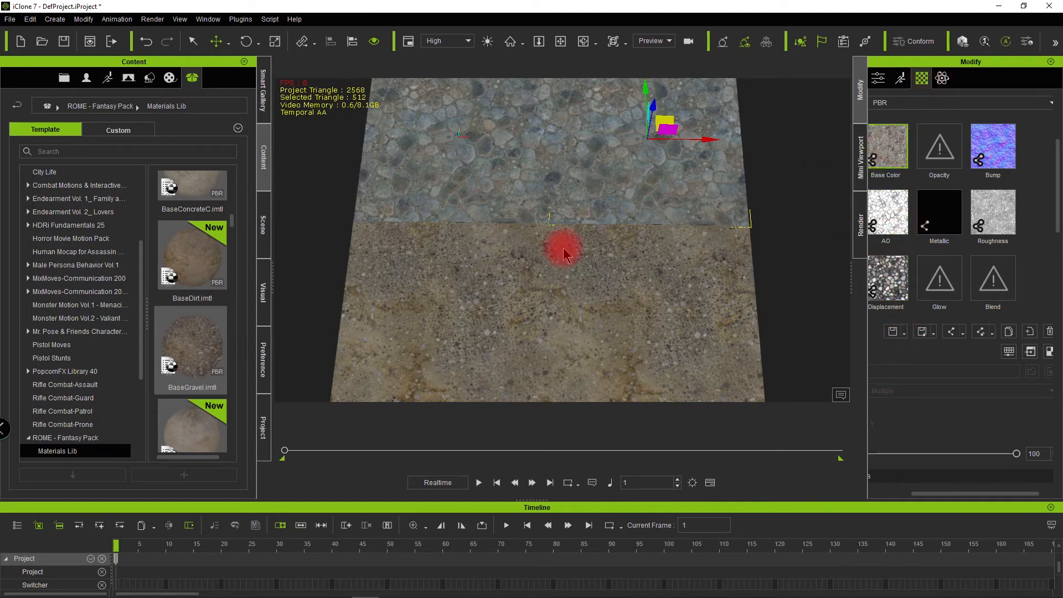
left_click_drag(193, 346, 893, 156)
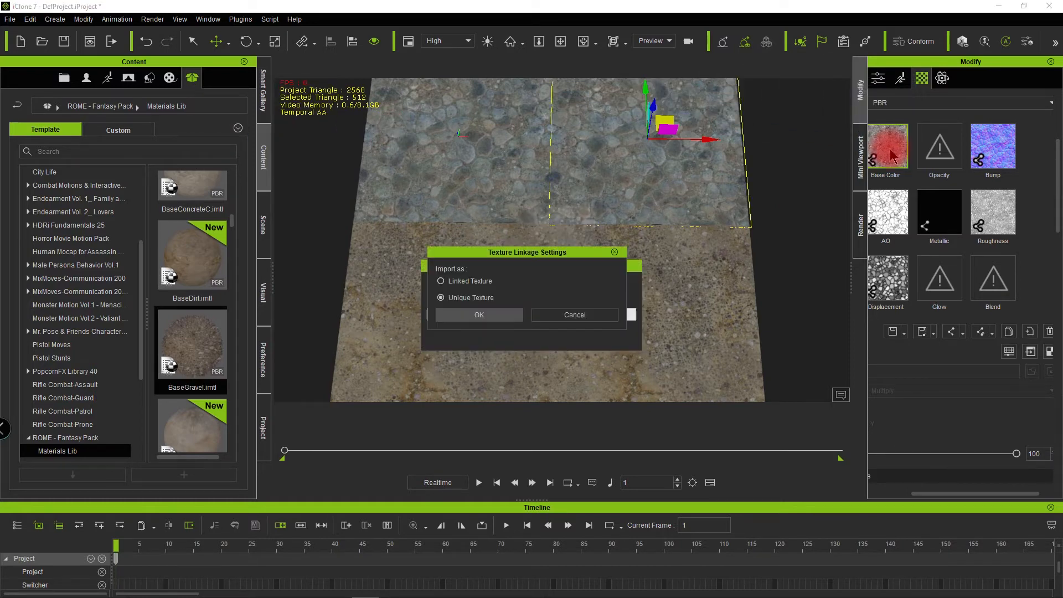
left_click(434, 297)
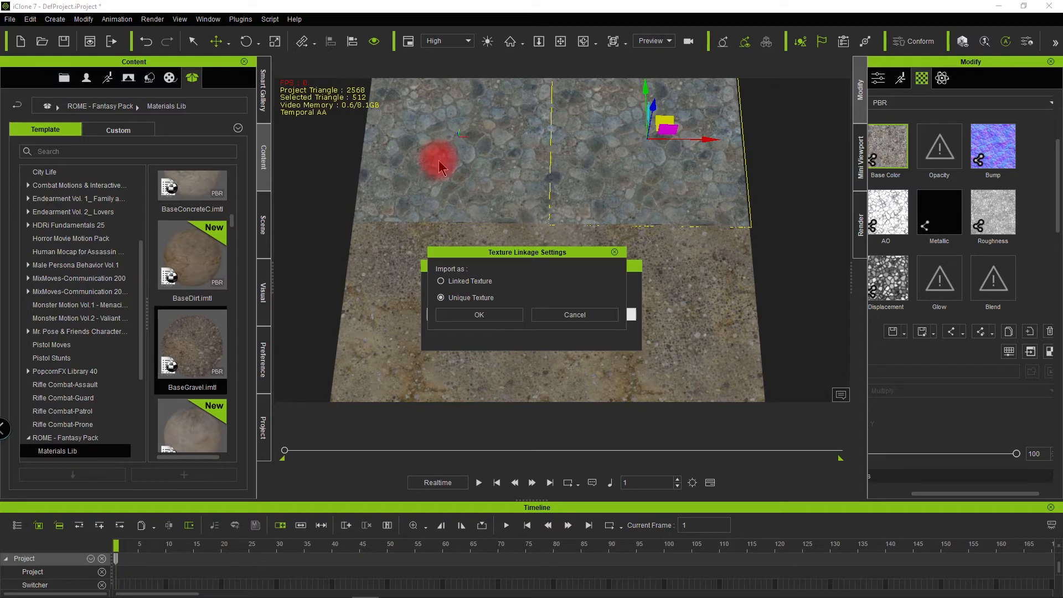
left_click(443, 282)
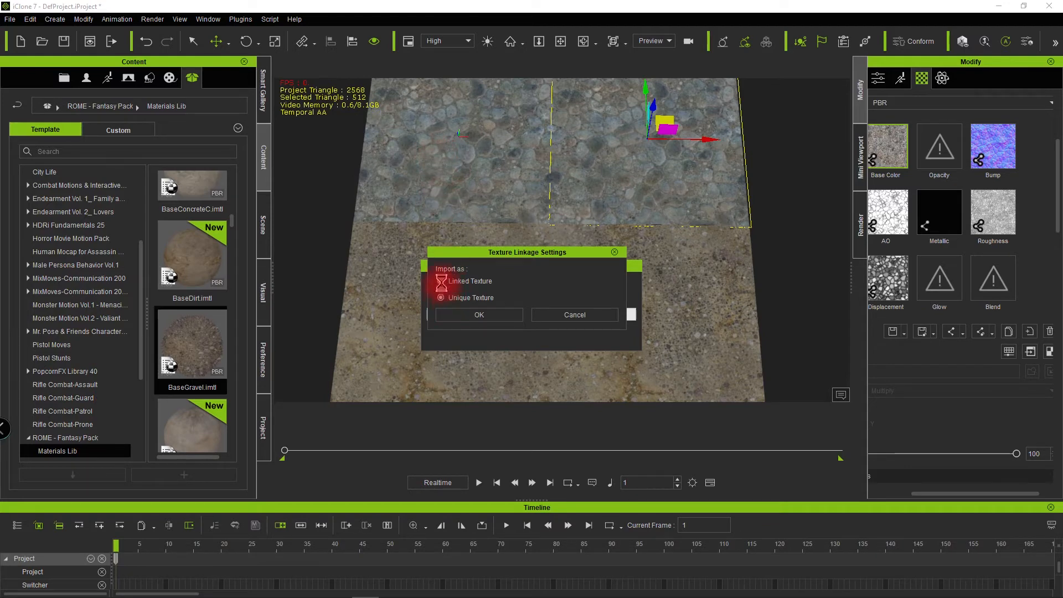
left_click(474, 318)
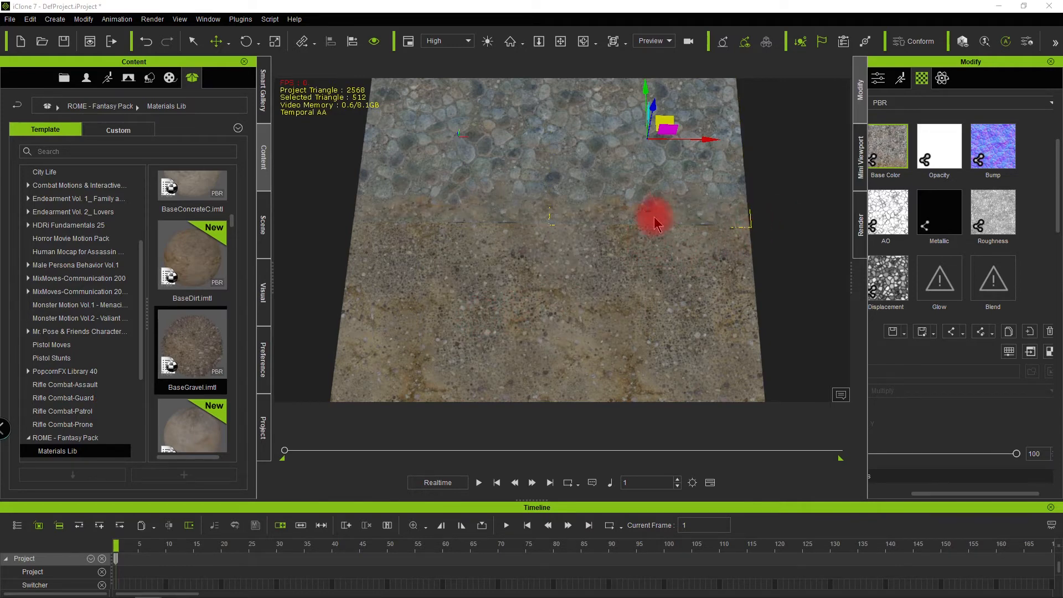
Examine the blended edge between the cobblestone and gravel planes from several angles
left_click_drag(631, 209, 651, 284)
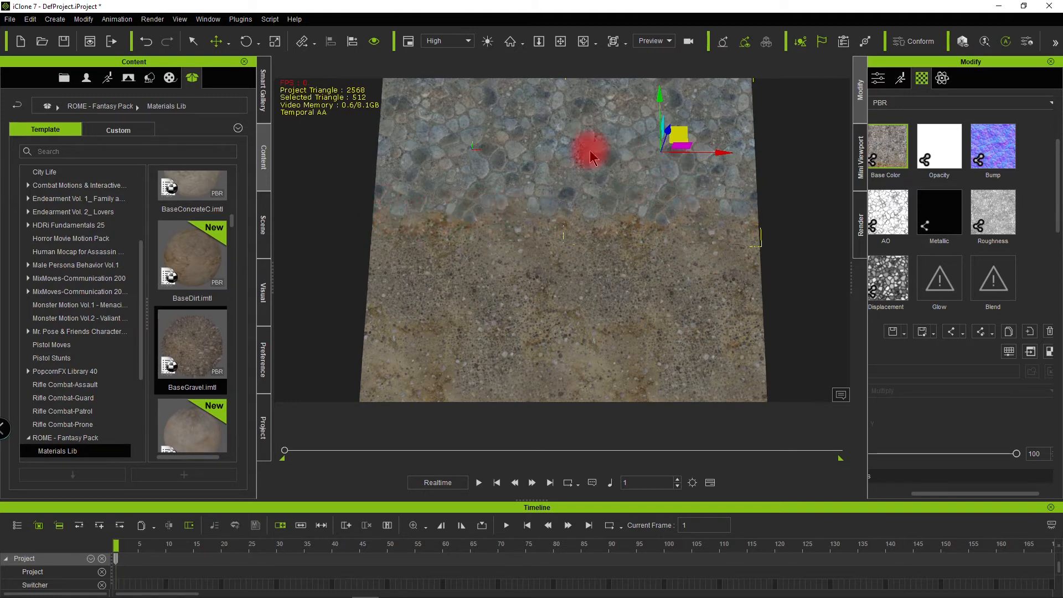
left_click_drag(550, 256, 622, 199)
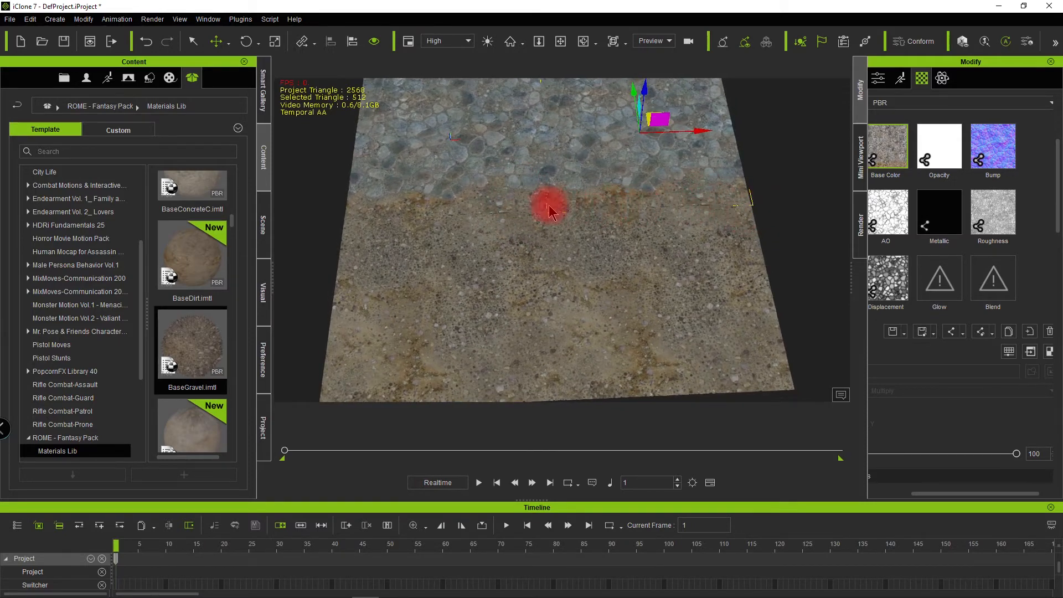
left_click_drag(651, 241, 700, 268)
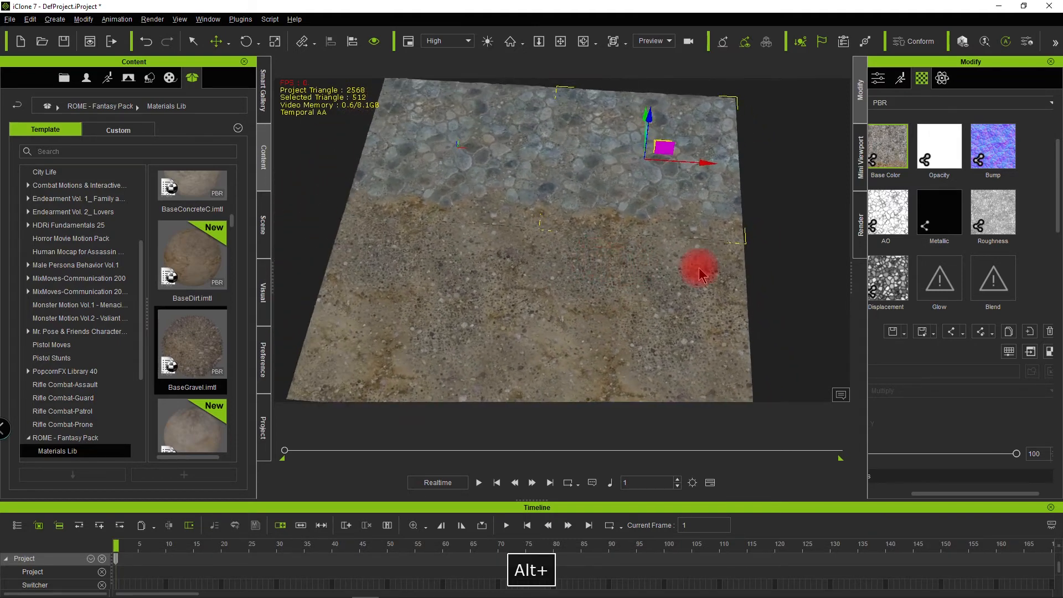
left_click(883, 288)
left_click(994, 150)
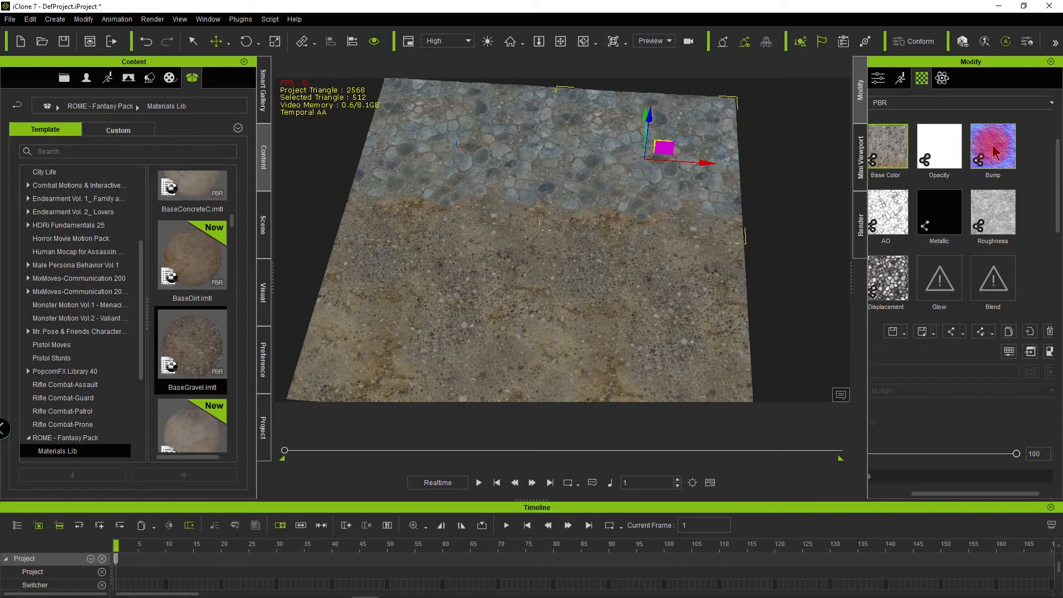
left_click(773, 229)
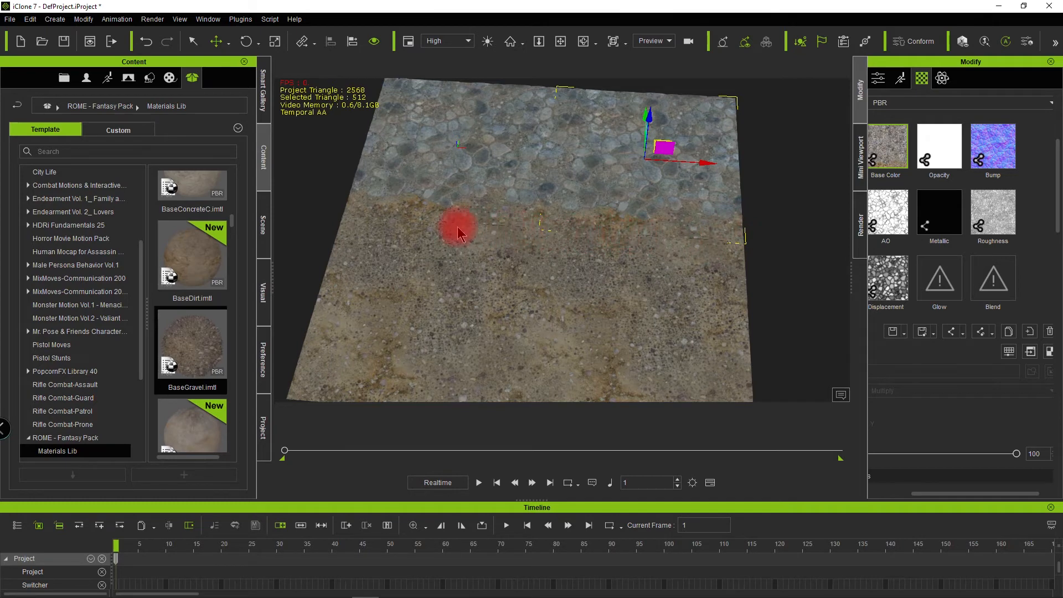
left_click_drag(517, 265, 498, 254, "alt")
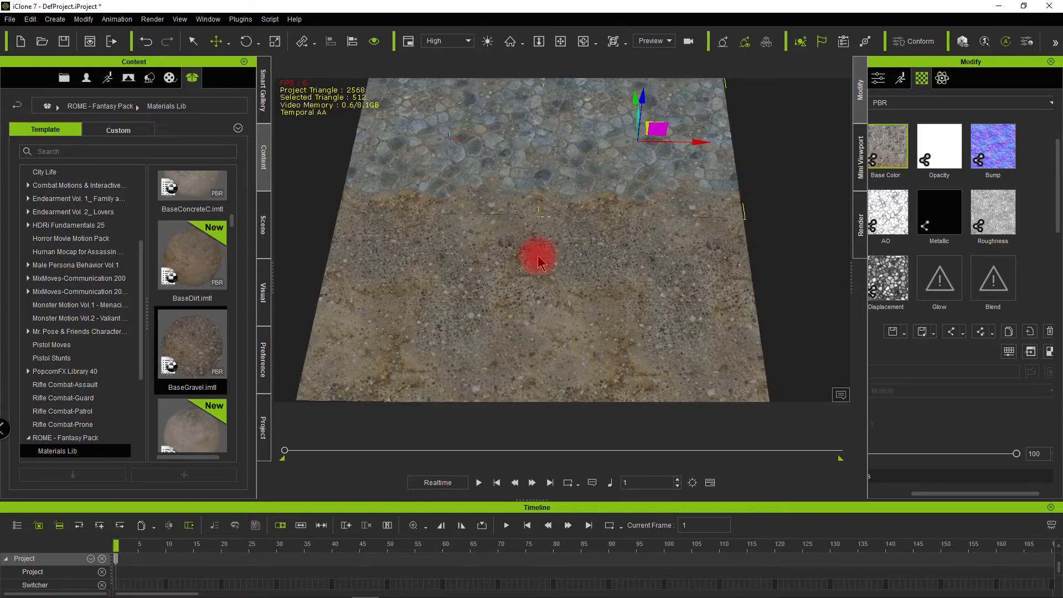
Open the cobblestone plane's Bump and AO textures in Photoshop, returning to iClone after each one
left_click(629, 166)
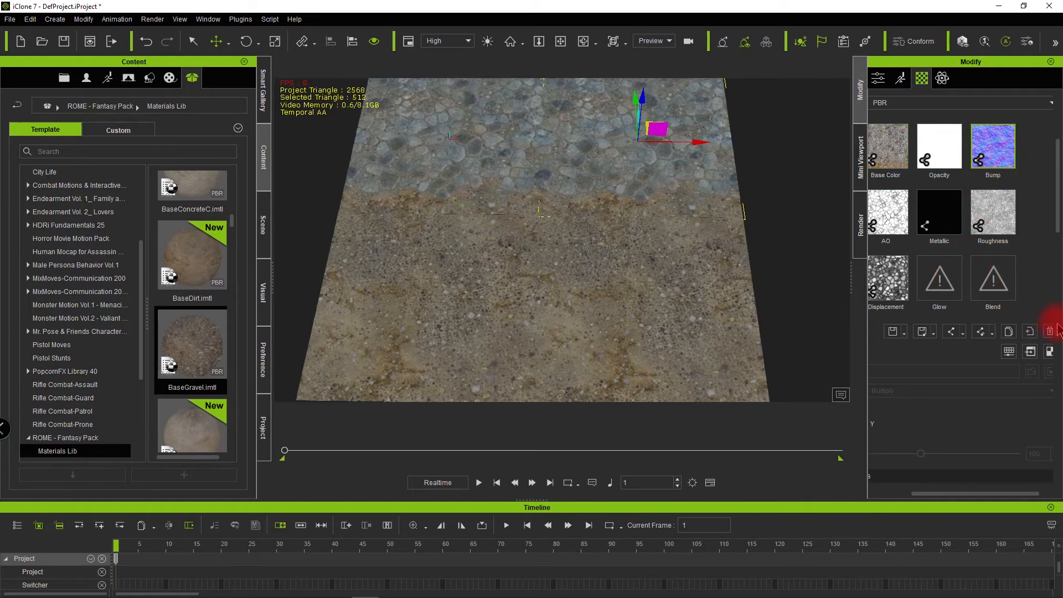
left_click(1030, 352)
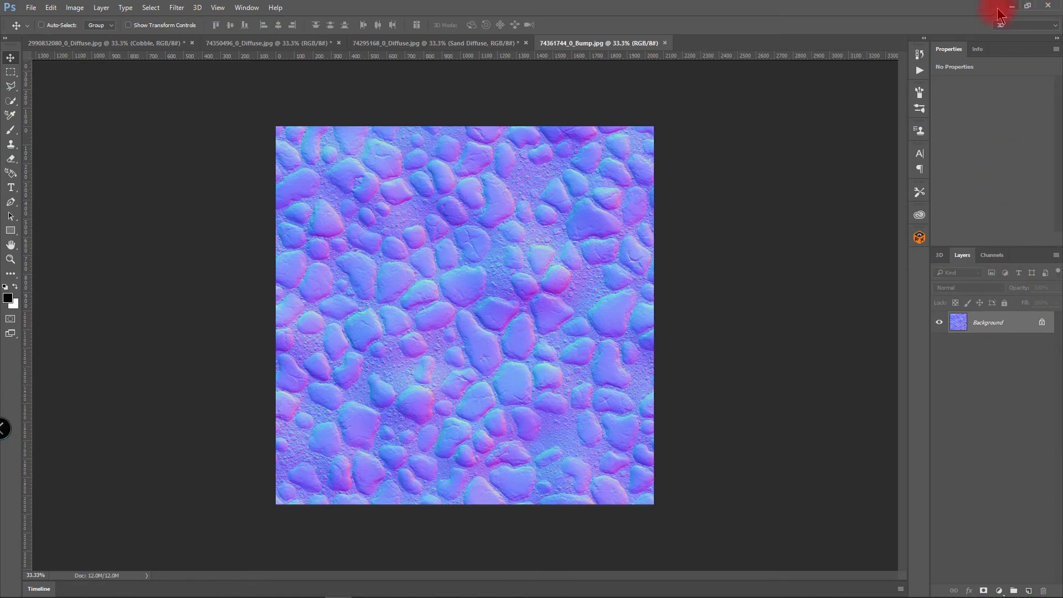
left_click(1011, 7)
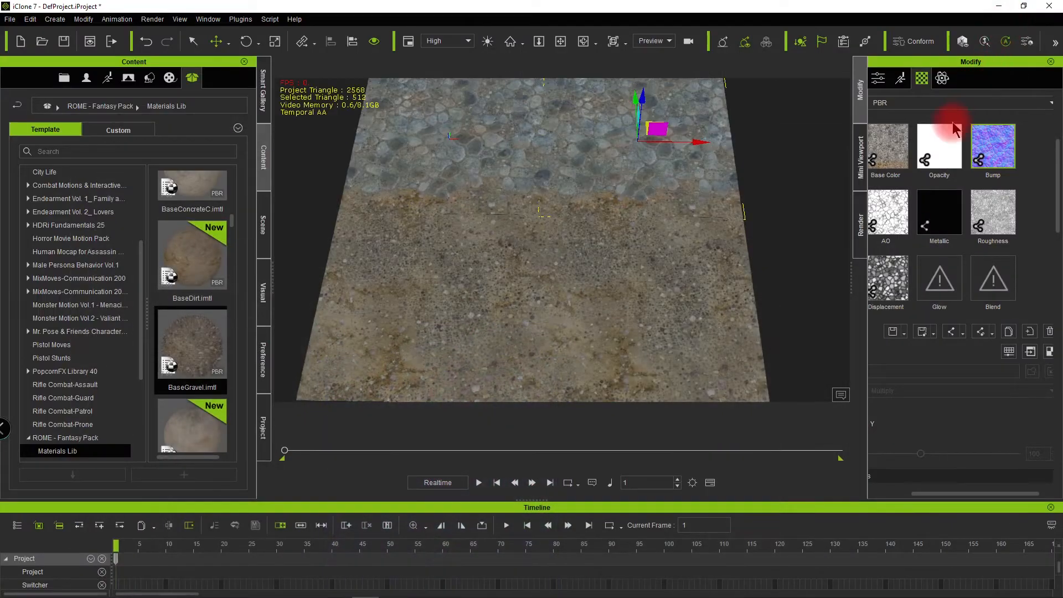
left_click(884, 216)
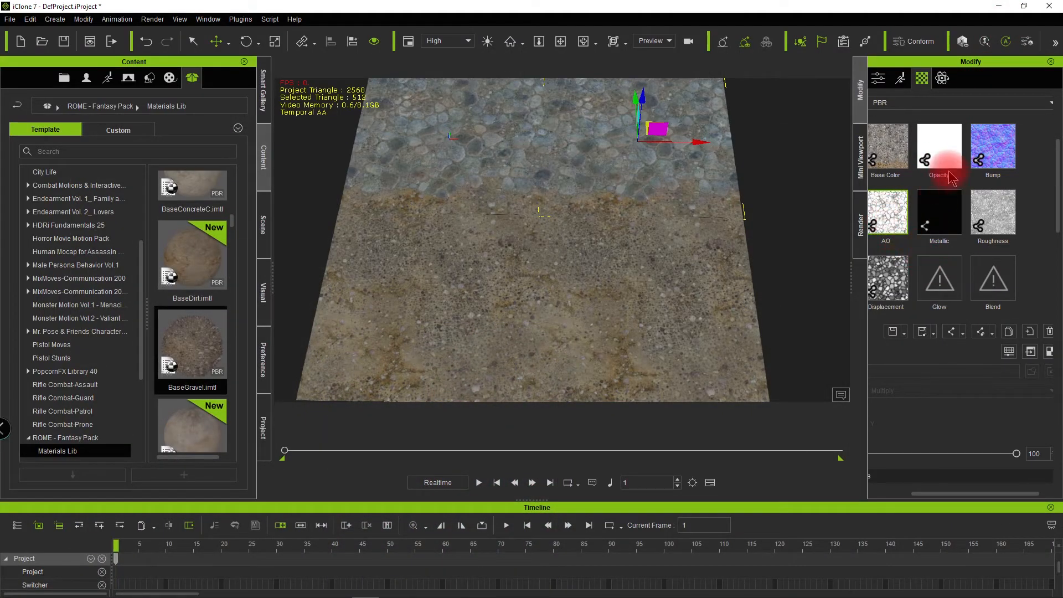
left_click(1030, 352)
key("space")
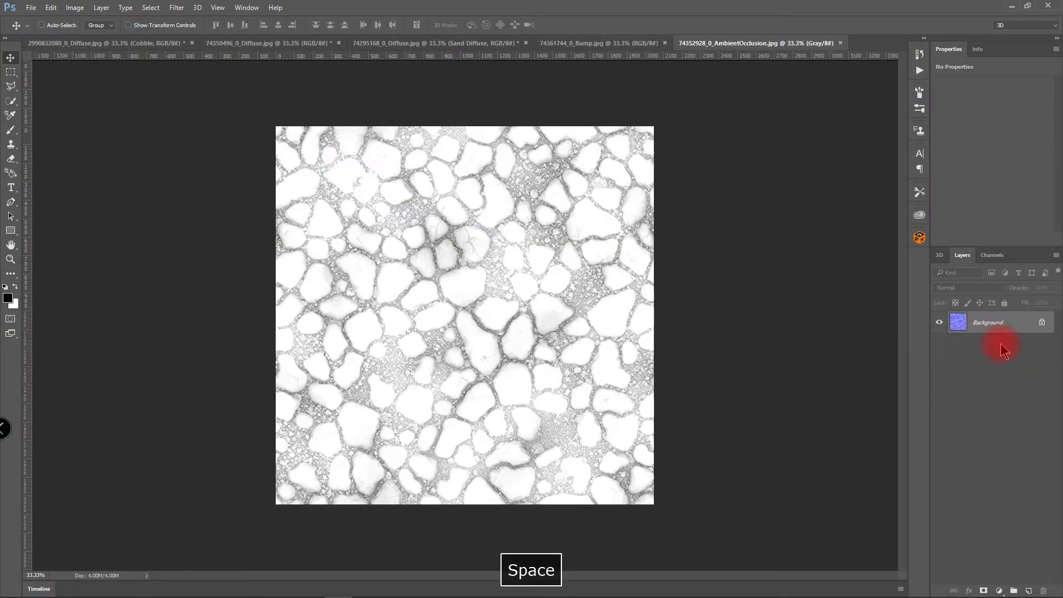
left_click(1009, 8)
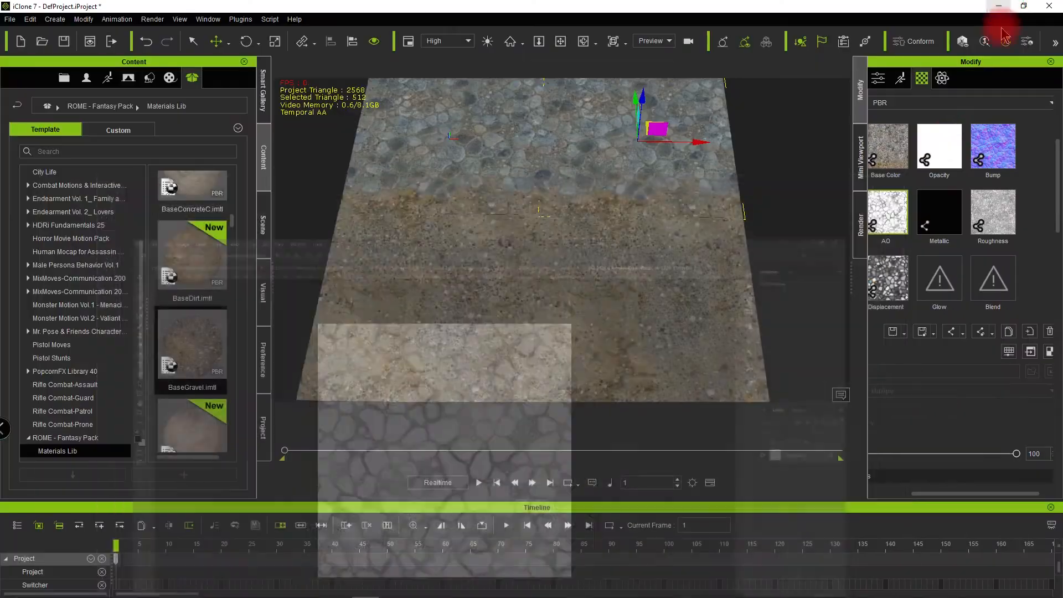
Open the cobblestone plane's Roughness and Displacement textures in Photoshop, returning to iClone between the two
left_click(978, 227)
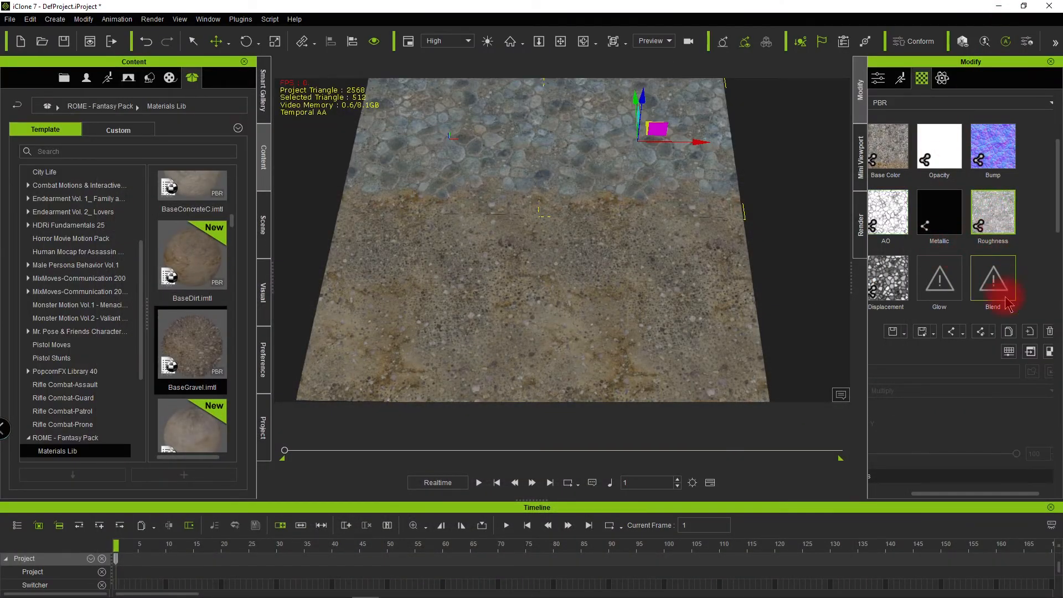
left_click(1030, 352)
key("space")
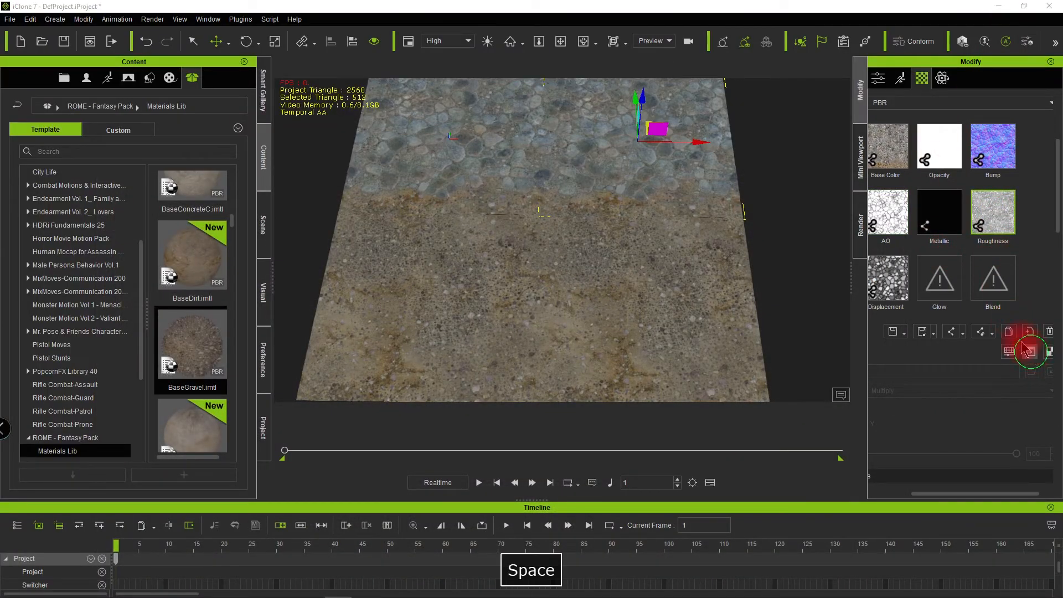
left_click(1012, 8)
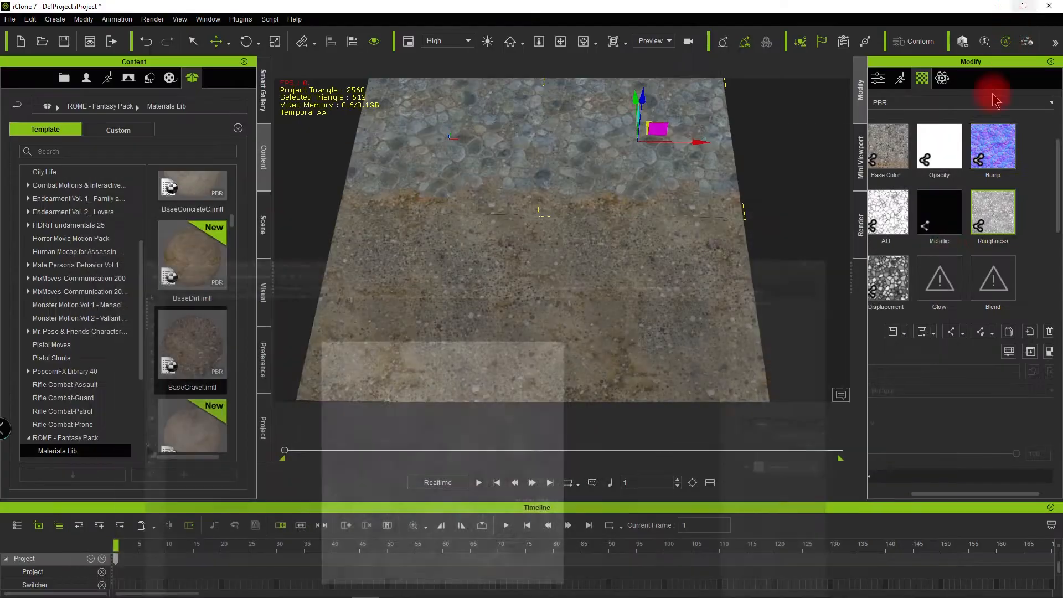
left_click(892, 285)
left_click(1010, 351)
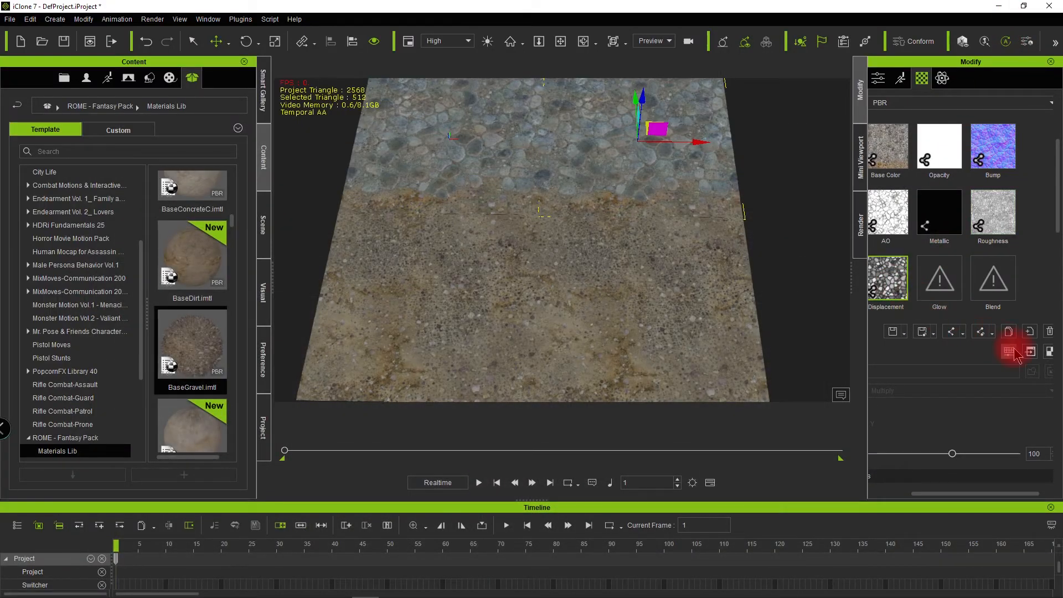
key("space")
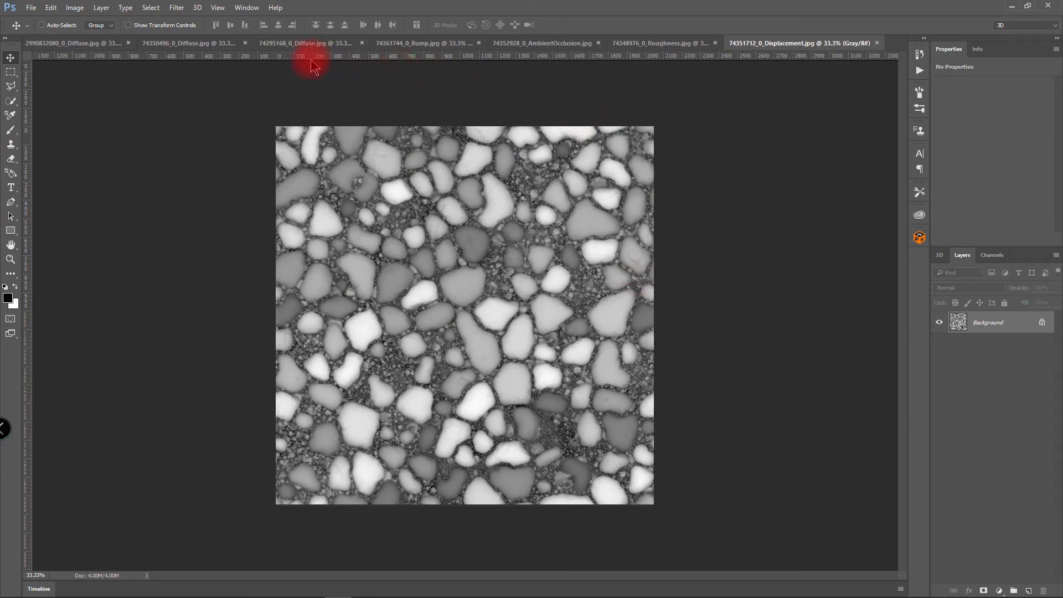
Close the separate 74295168_0_Diffuse.jpg sand document without saving its changes
left_click(205, 44)
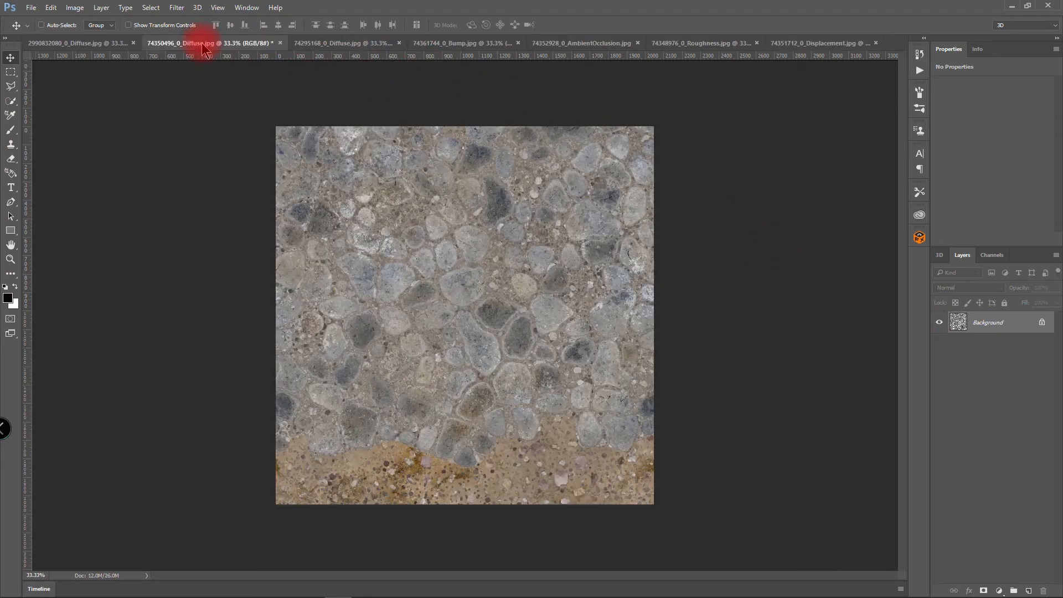
left_click(329, 43)
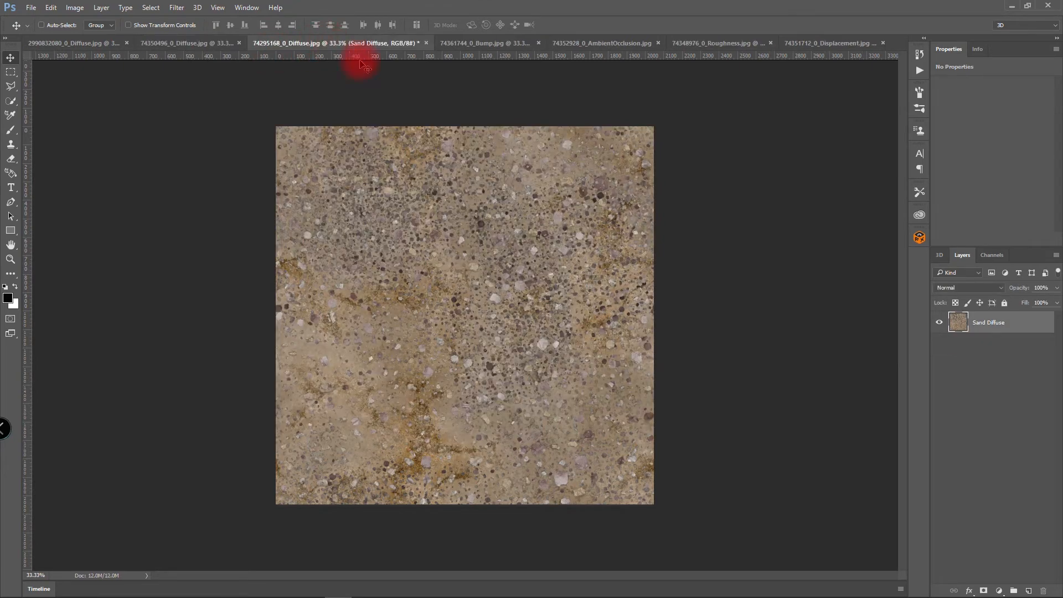
left_click(426, 43)
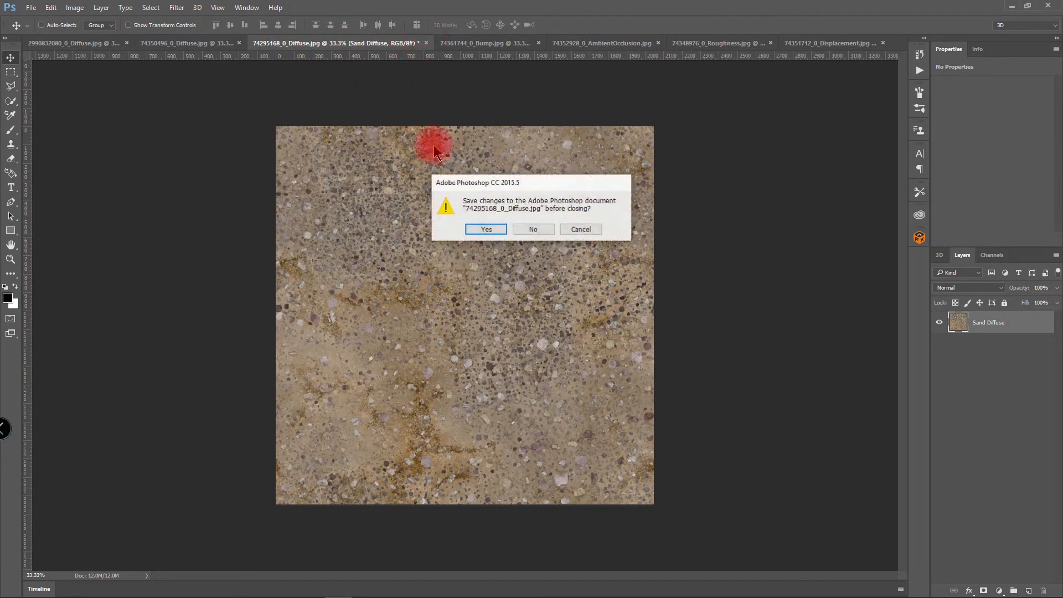
left_click(533, 230)
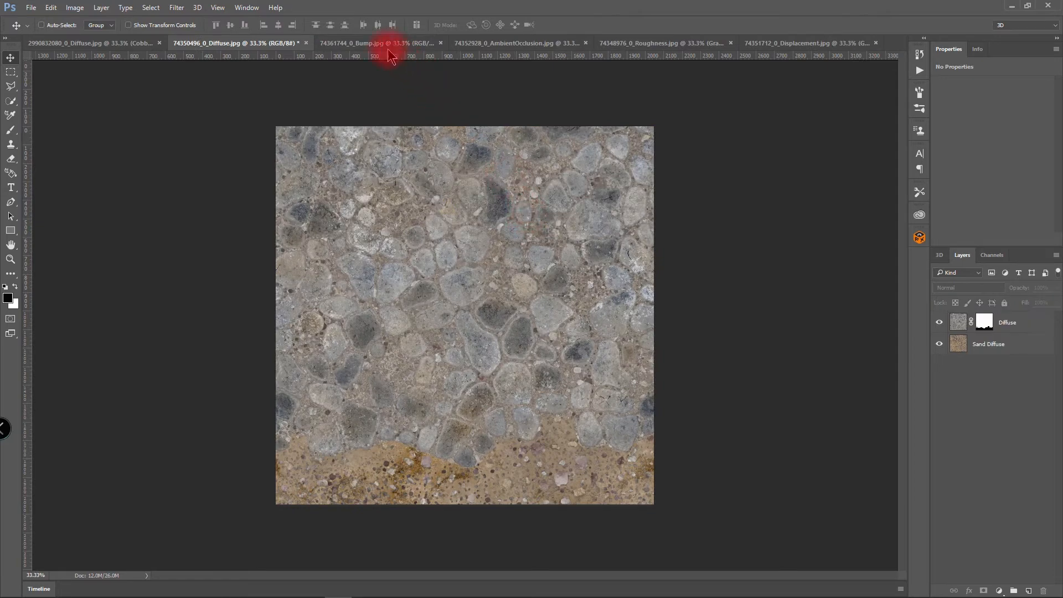
Unlock the background layer of the 74361744_0_Bump.jpg texture and rename it Bump
left_click(353, 44)
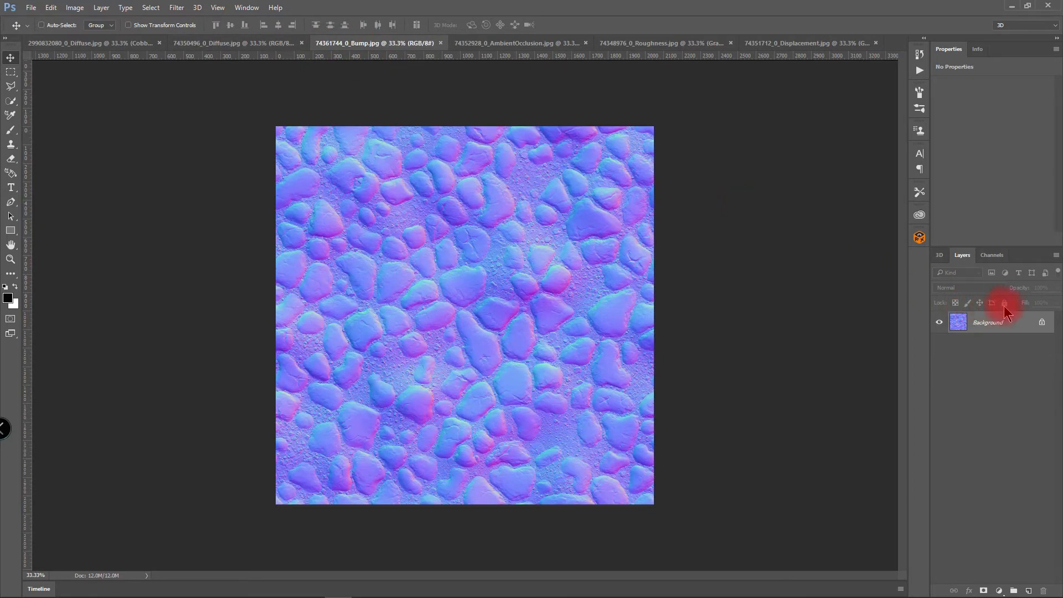
left_click(1043, 323)
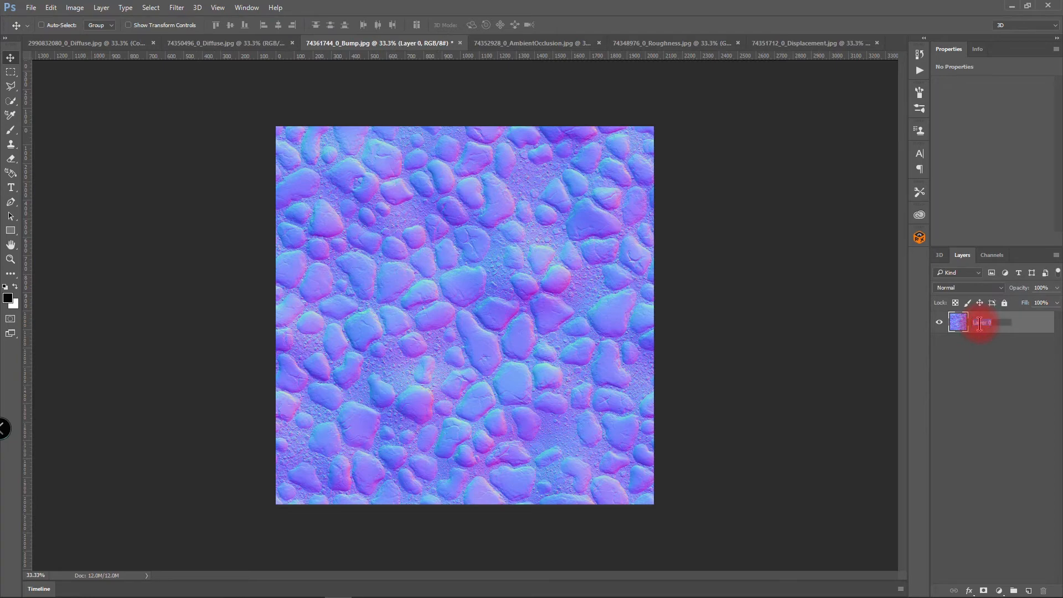
type("Bump")
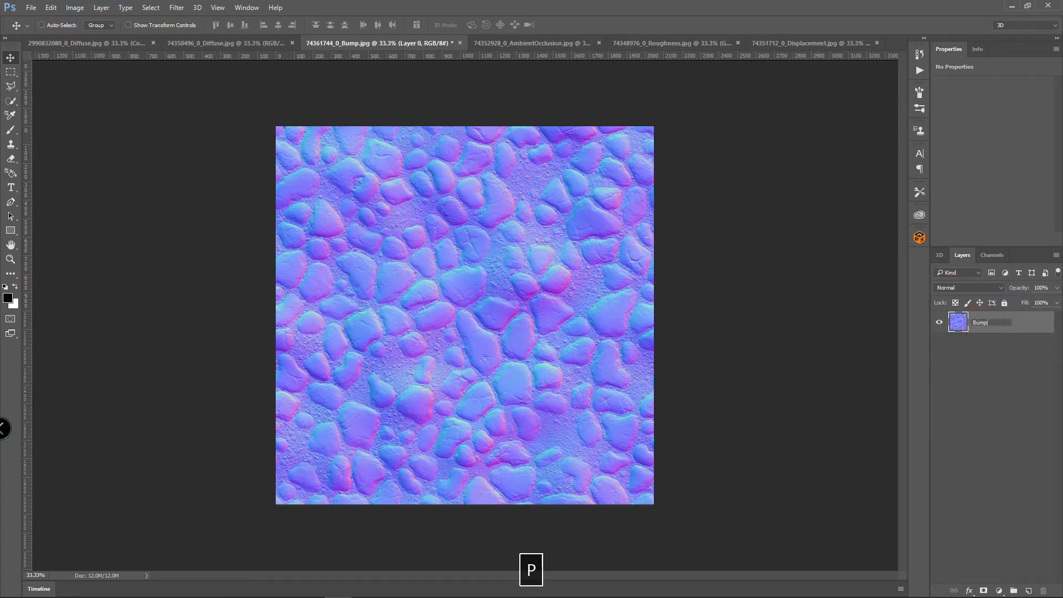
left_click(979, 324)
left_click(1006, 382)
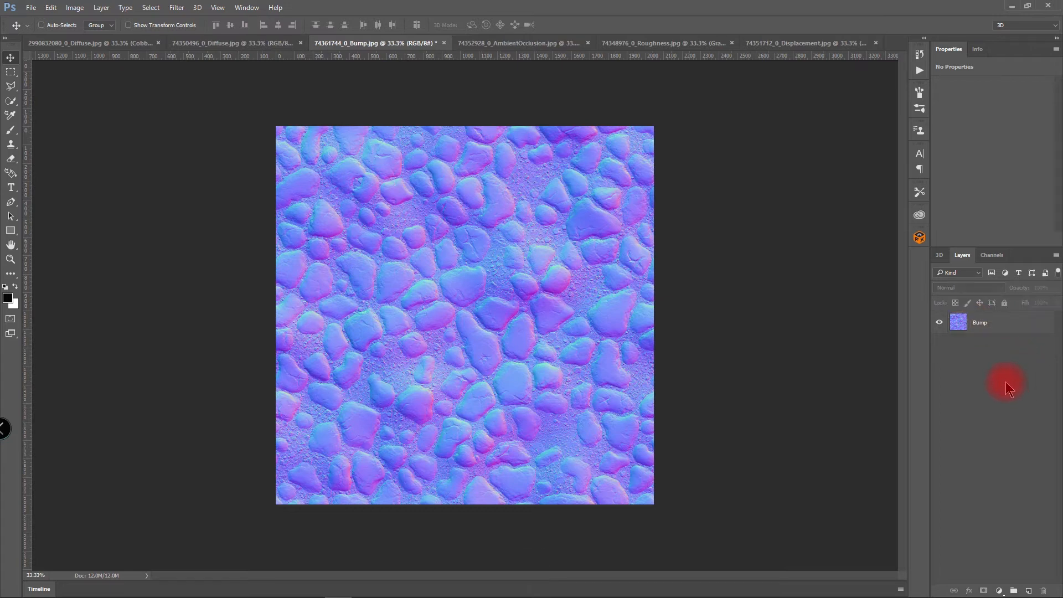
Copy the Bump layer into the blended 74350496_0_Diffuse.jpg document and close the bump document without saving
left_click(963, 326)
left_click(992, 331)
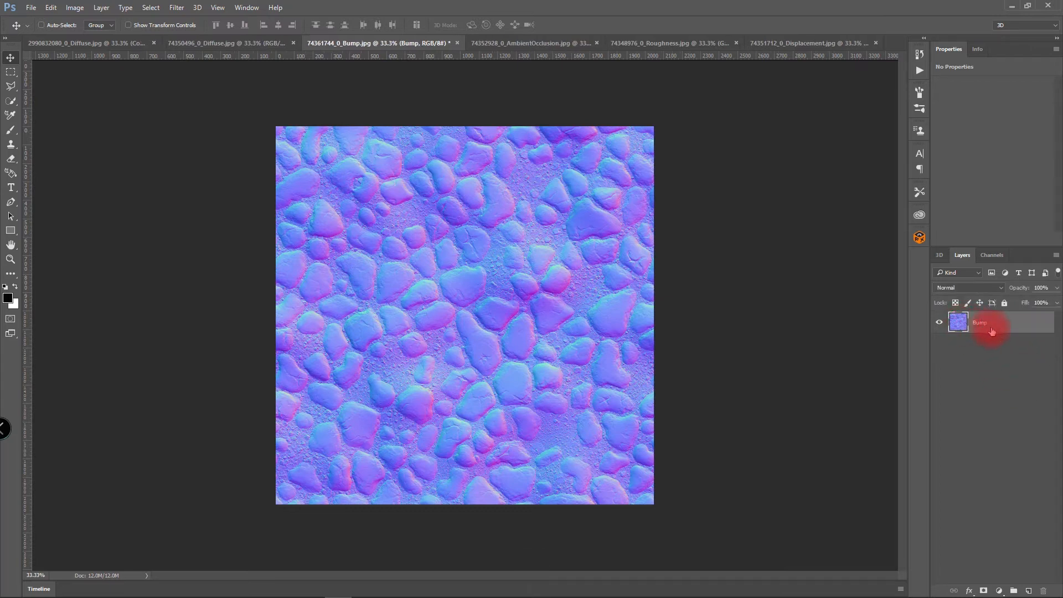
left_click_drag(992, 328, 390, 251)
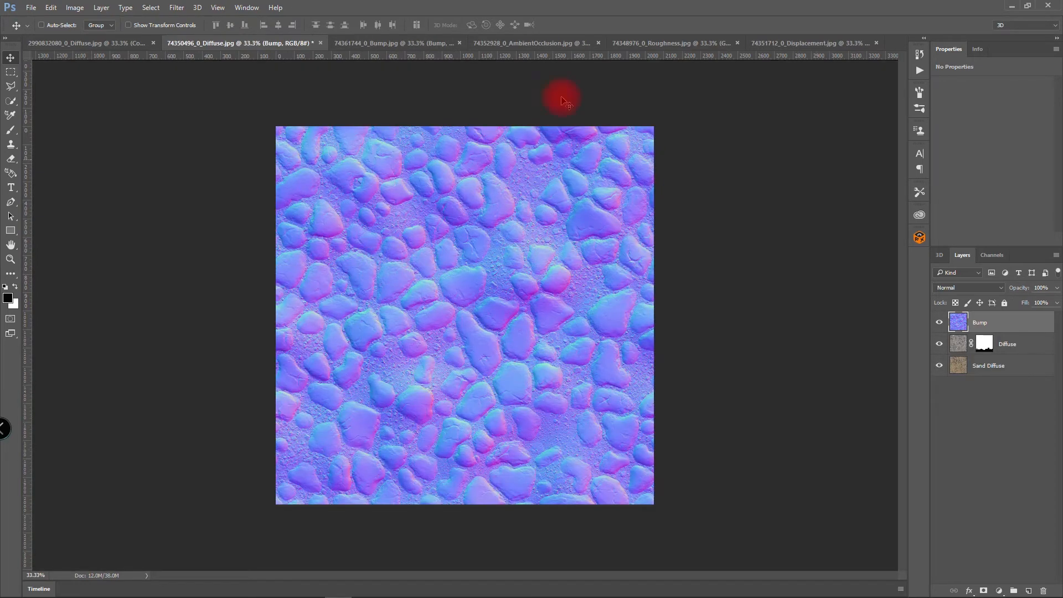
left_click(459, 43)
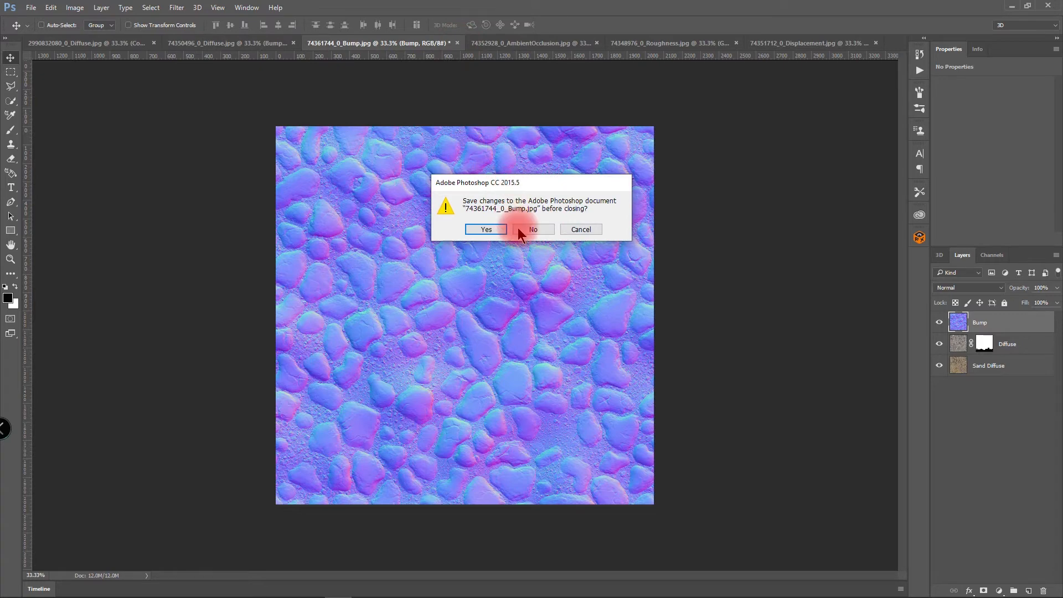
left_click(523, 229)
Unlock the background layer of the ambient occlusion texture and rename it AO
left_click(431, 44)
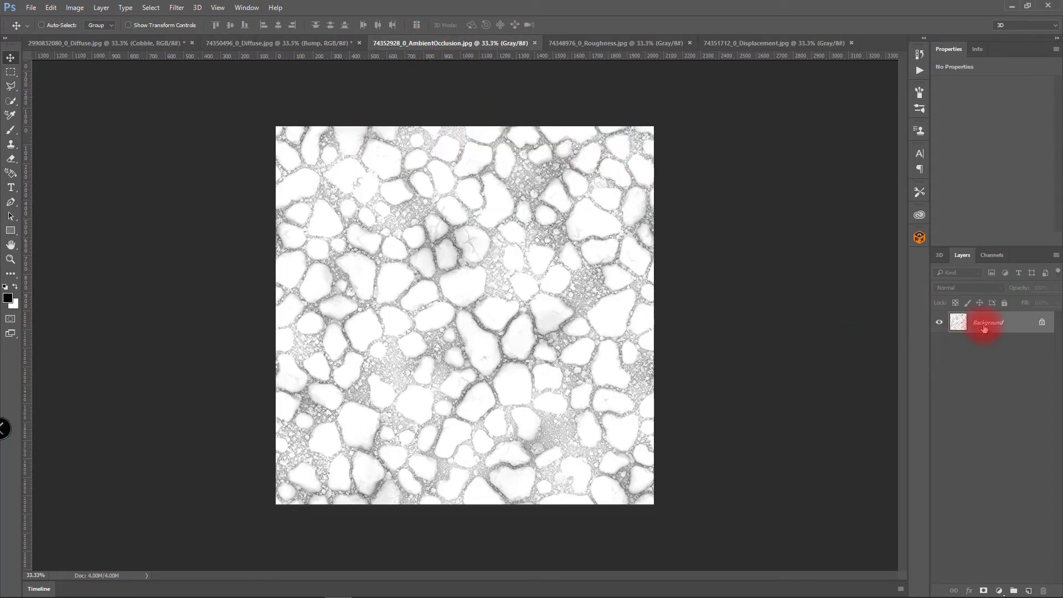
left_click(1042, 323)
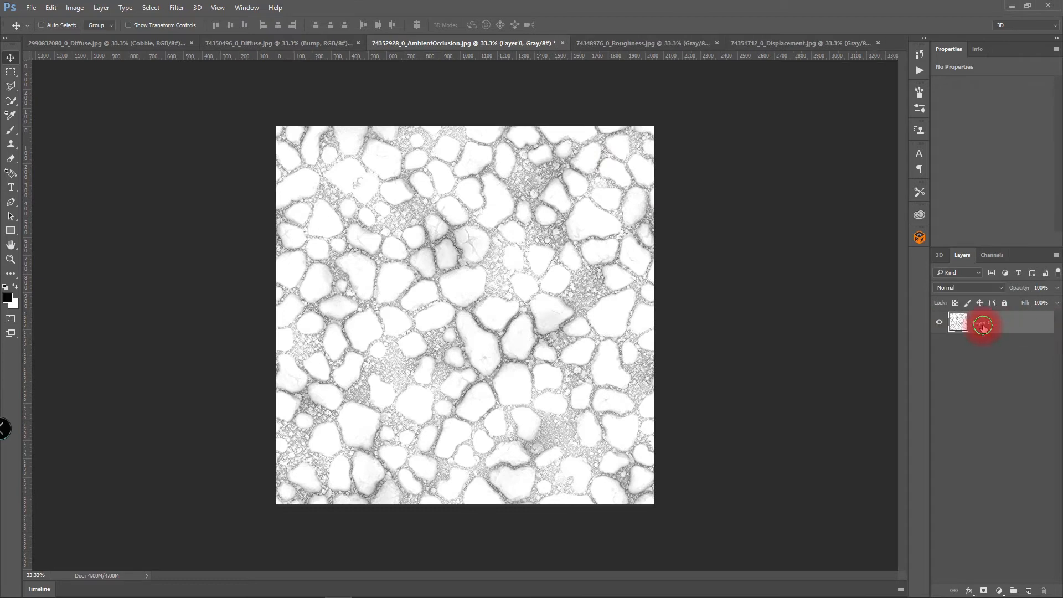
type("AO")
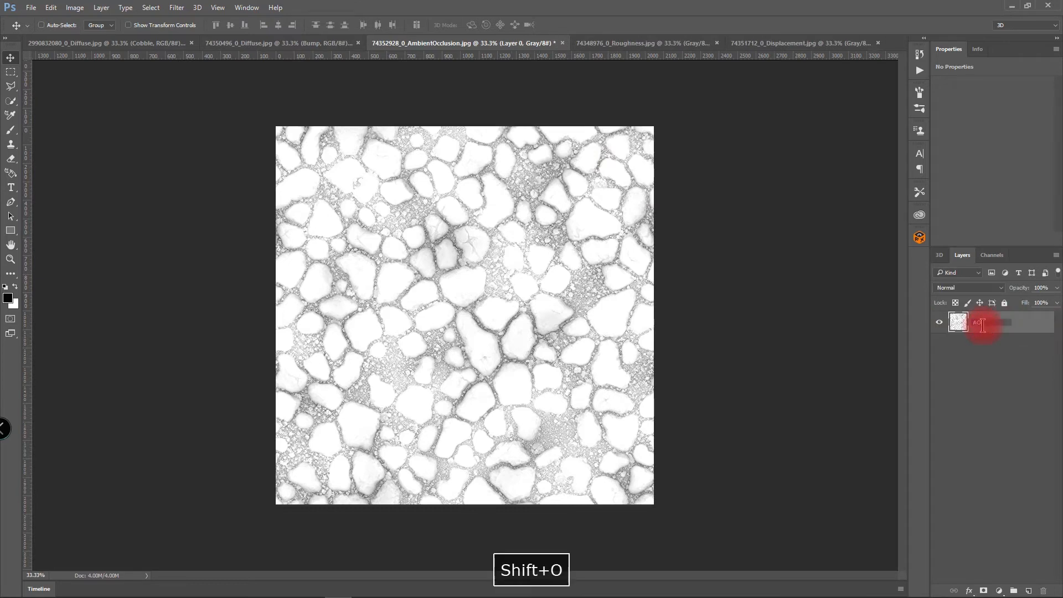
left_click(981, 375)
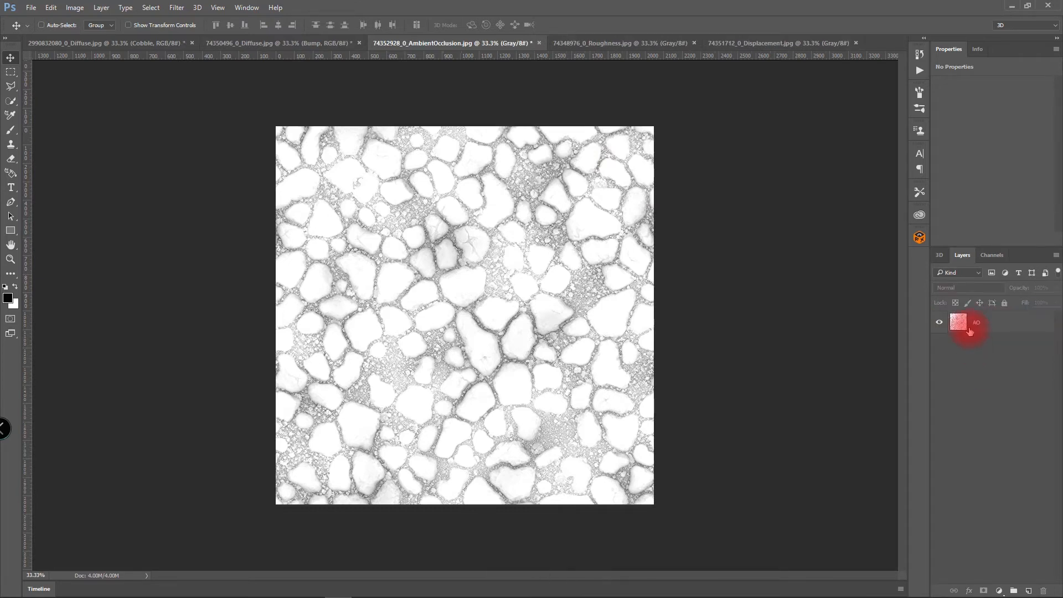
Copy the AO layer above Bump in 74350496_0_Diffuse.jpg and close the ambient occlusion document without saving
left_click_drag(969, 326, 397, 284)
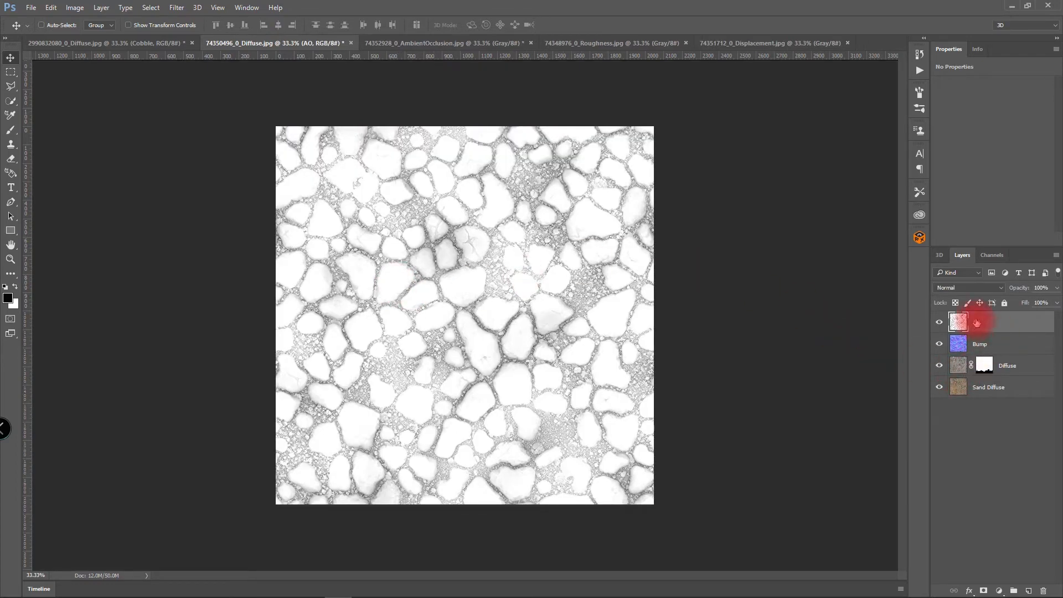
left_click(530, 44)
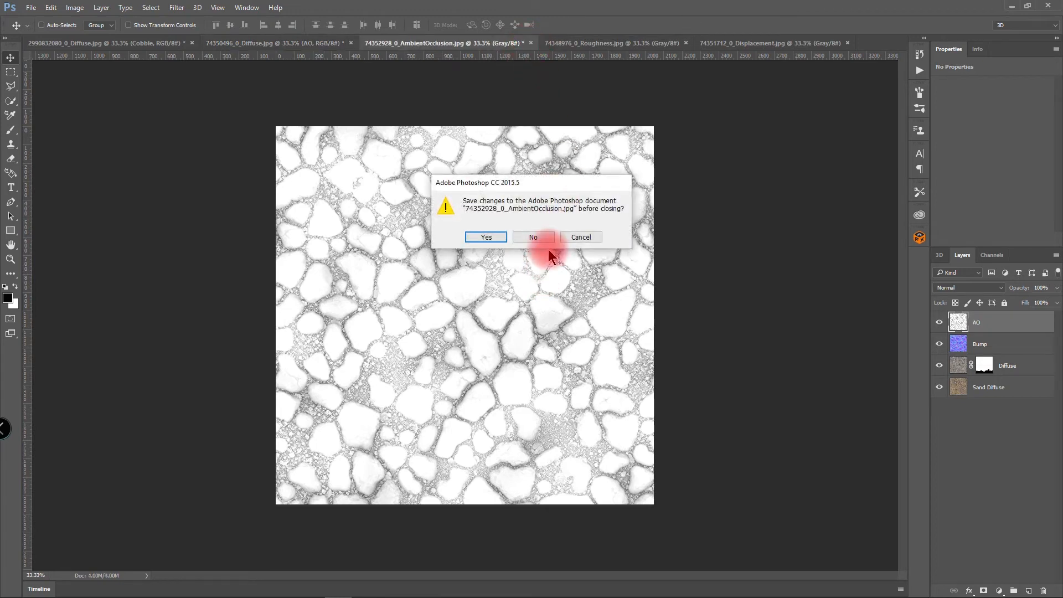
left_click(537, 237)
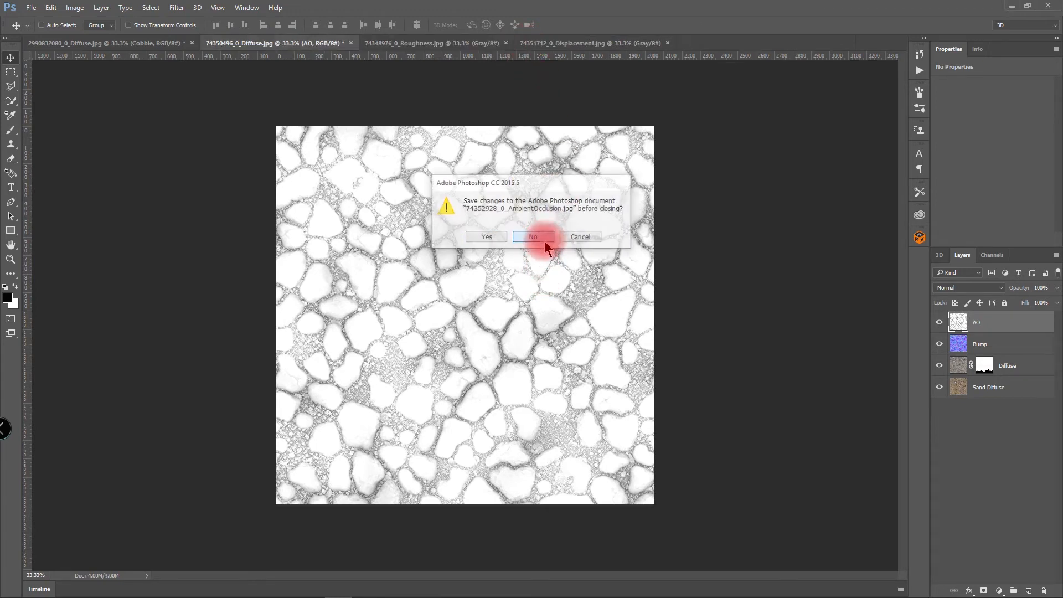
Unlock the background layer of the 74348976_0_Roughness.jpg texture and rename it Roughness
left_click(454, 40)
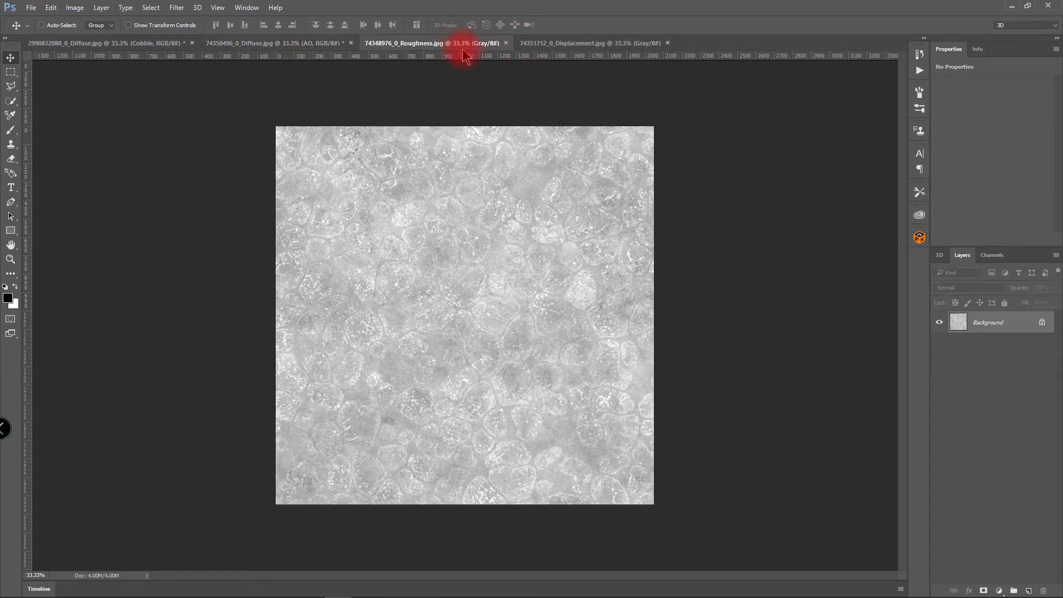
left_click(1042, 323)
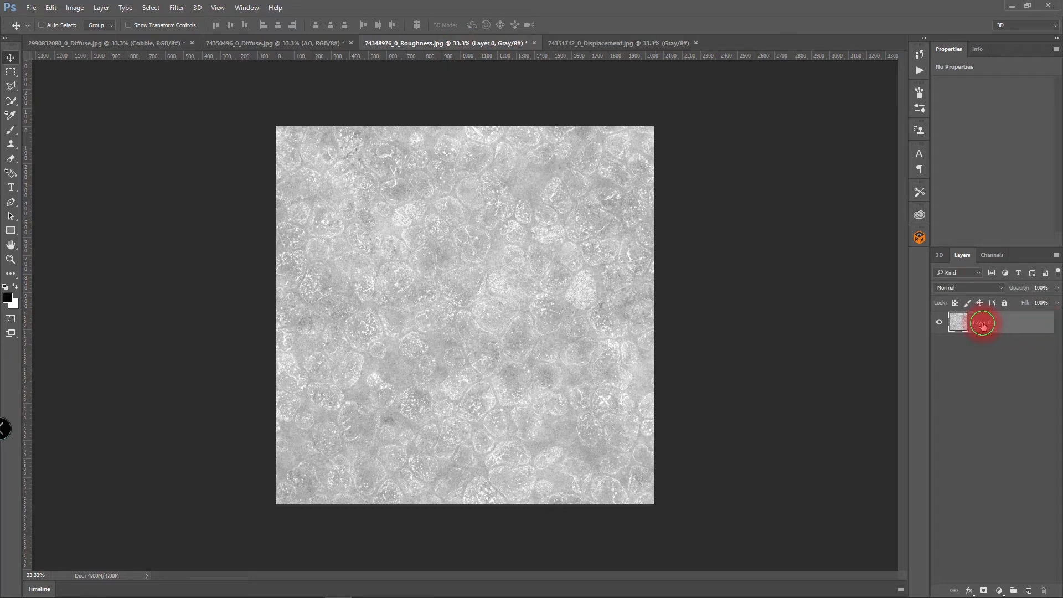
type("Ro")
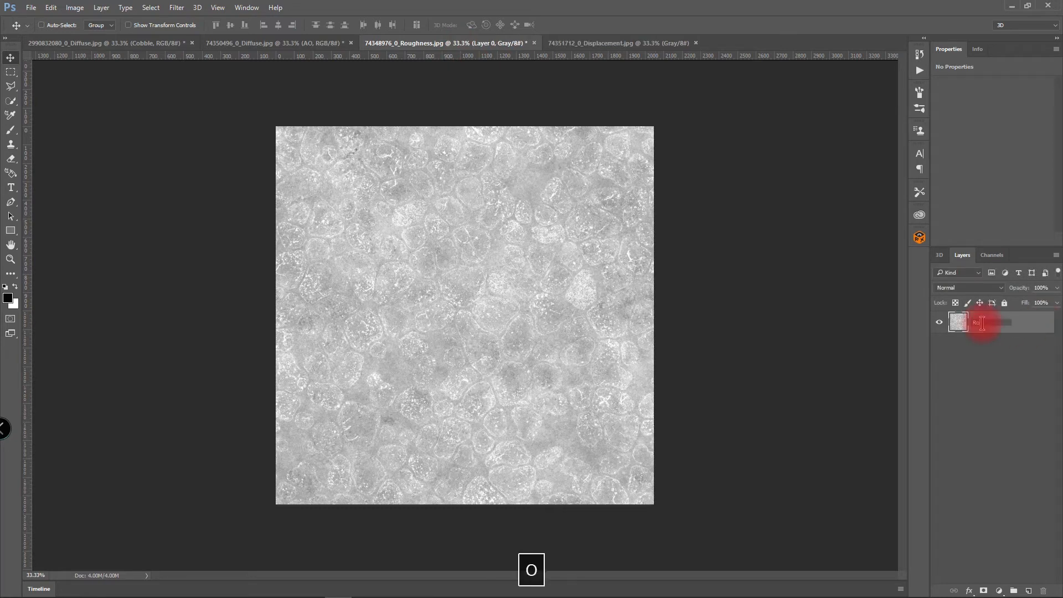
type("ughness")
key("Return")
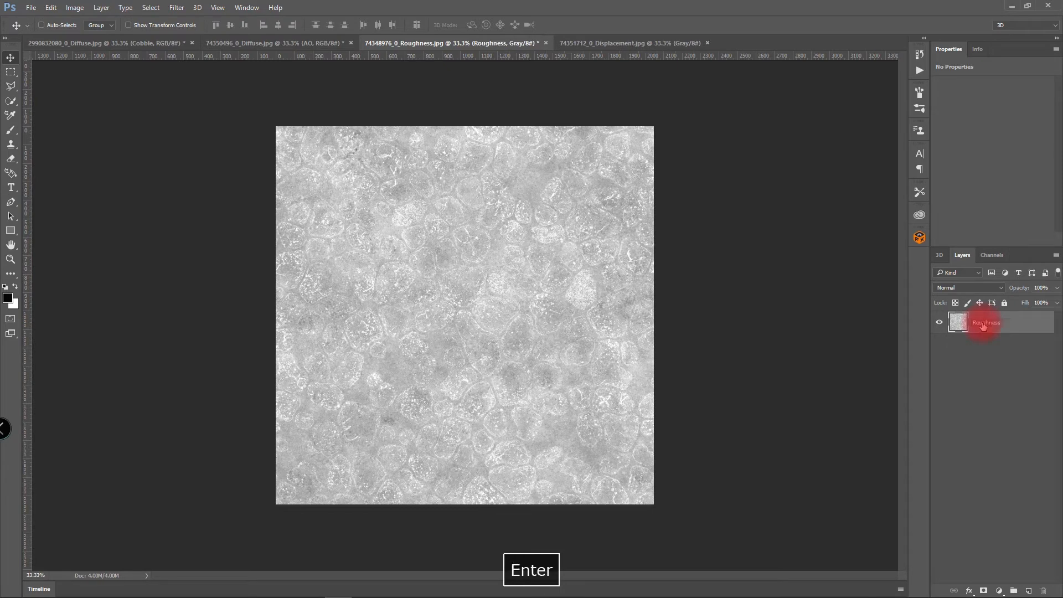
Copy the Roughness layer above AO in 74350496_0_Diffuse.jpg and close the roughness document without saving
left_click_drag(983, 326, 386, 250)
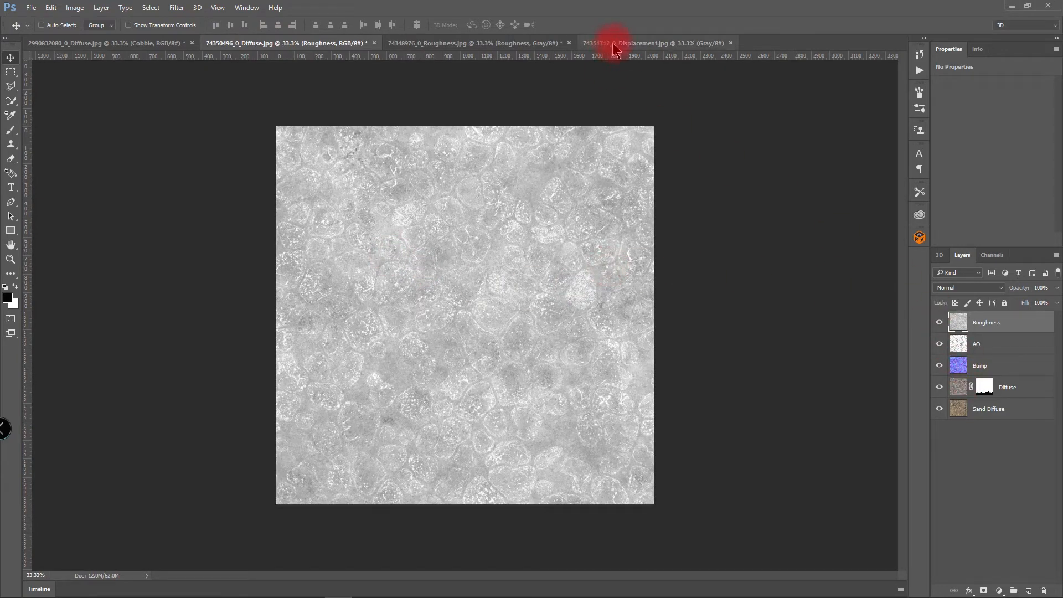
left_click(559, 45)
left_click(569, 43)
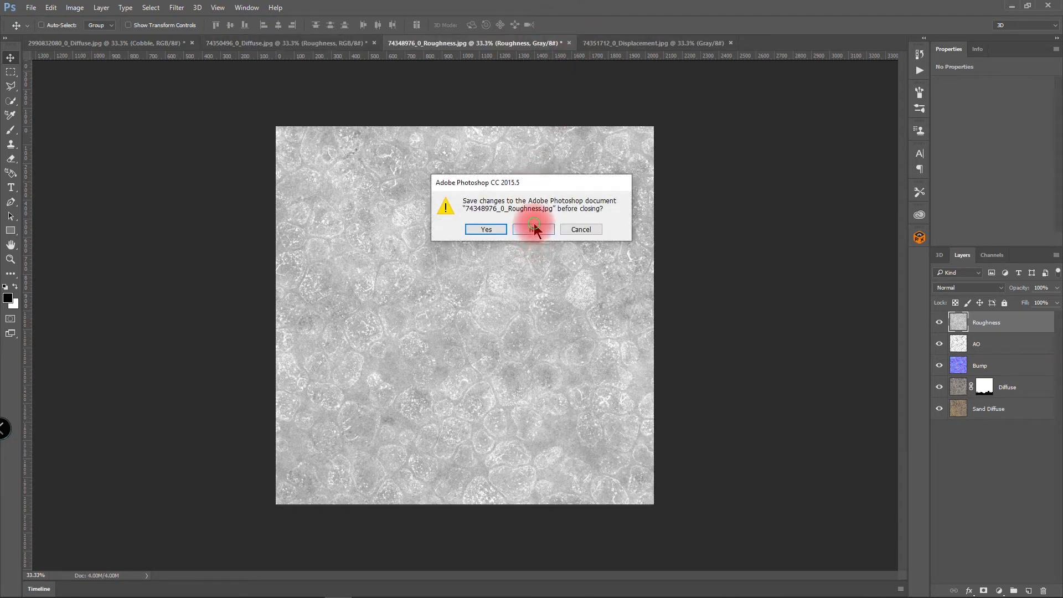
left_click(533, 229)
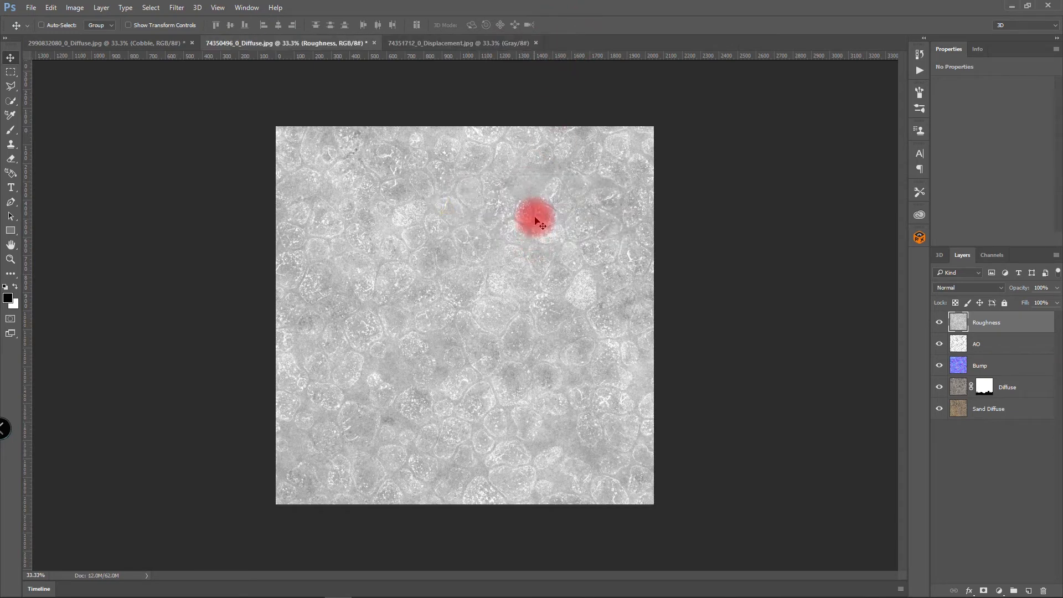
Unlock the displacement texture's background layer, rename it Displacement, and copy it to the top of the layer stack in 74350496_0_Diffuse.jpg
left_click(487, 42)
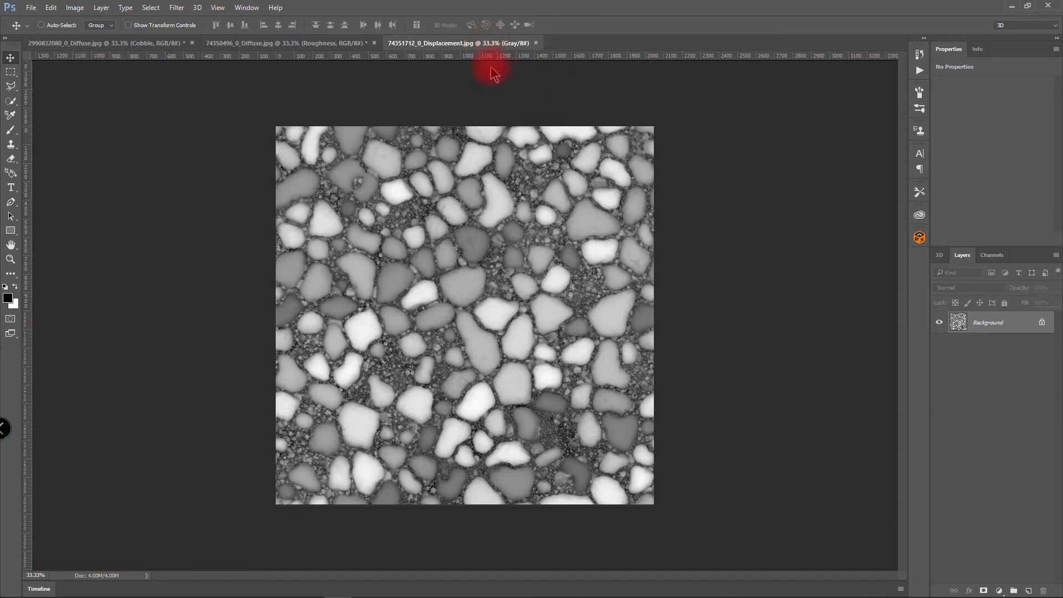
left_click(1042, 324)
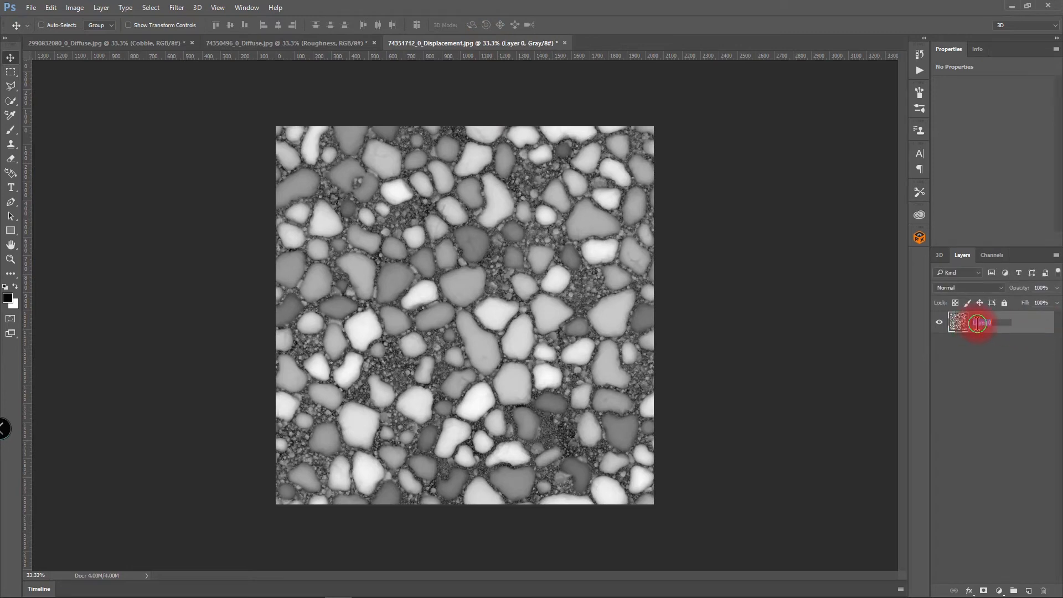
type("Displacement")
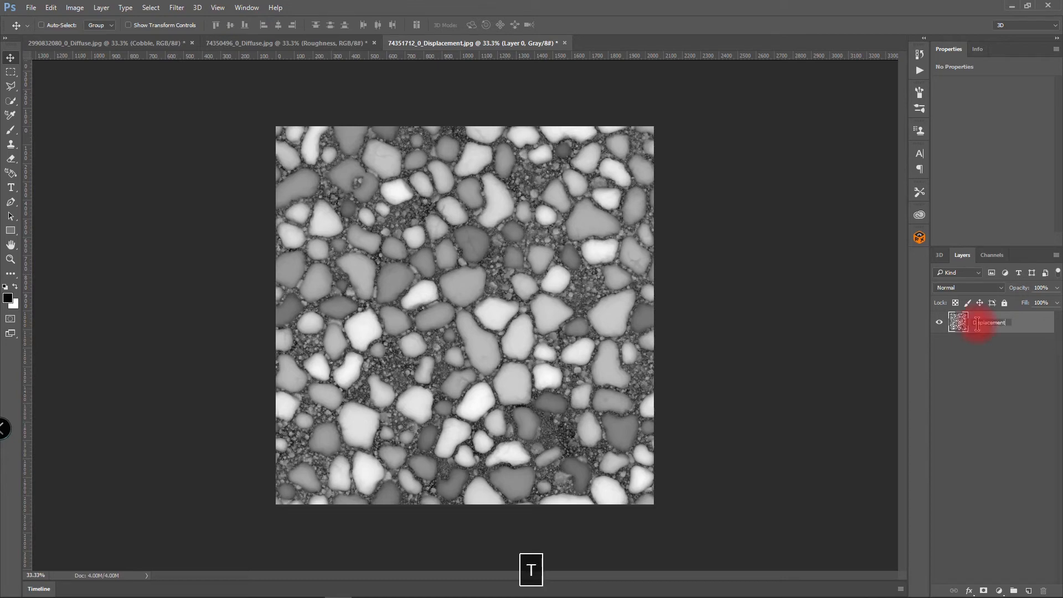
left_click(985, 355)
left_click_drag(985, 325, 387, 277)
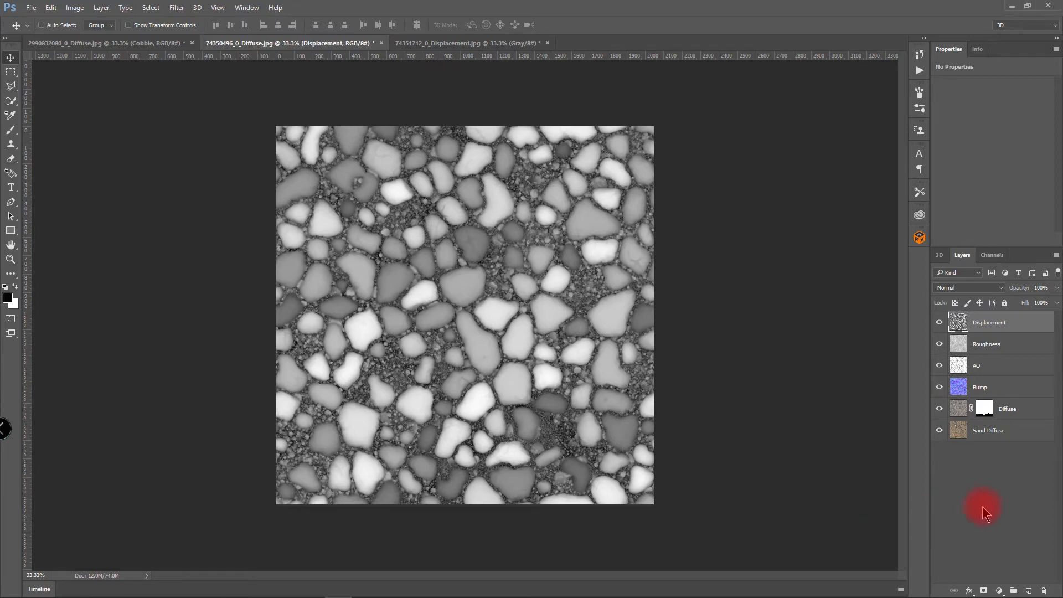
left_click(1014, 513)
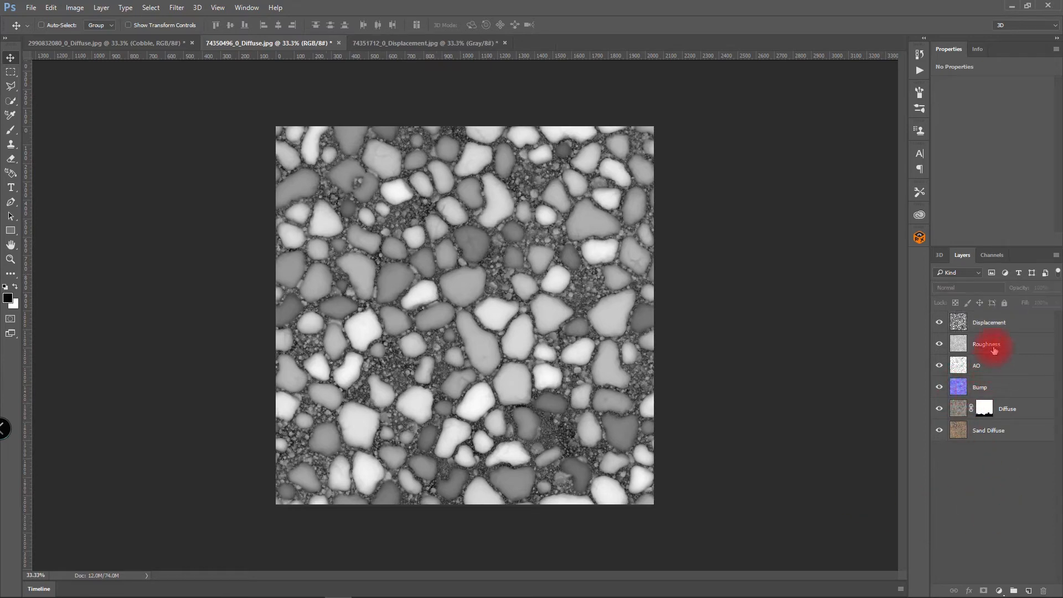
Reorder the layers above Sand Diffuse so the stack runs Diffuse, Bump, AO, Roughness, Displacement from the top down
left_click_drag(984, 389, 1000, 415)
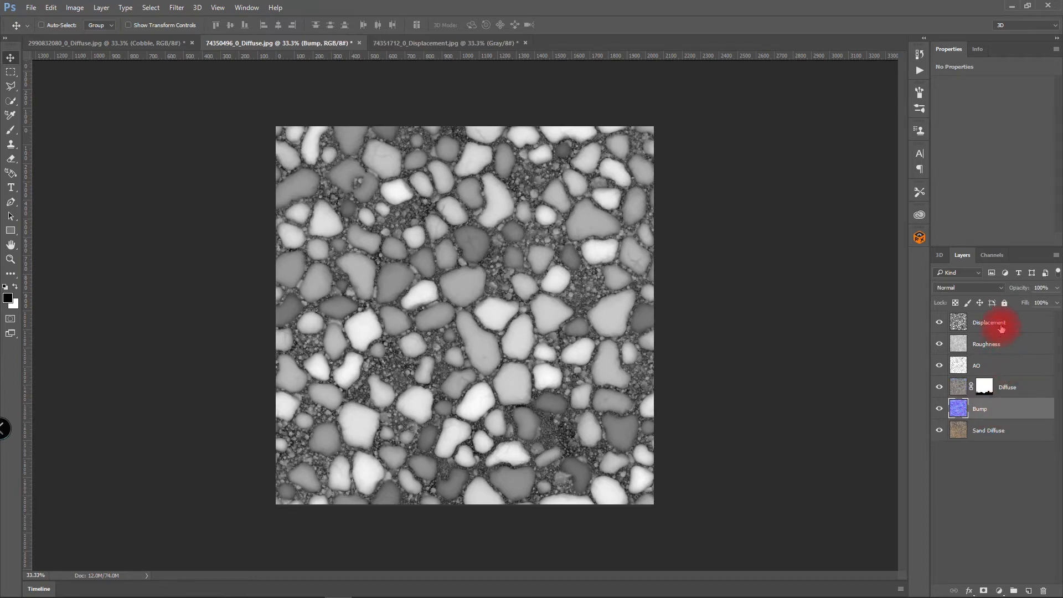
left_click_drag(1001, 327, 1005, 418)
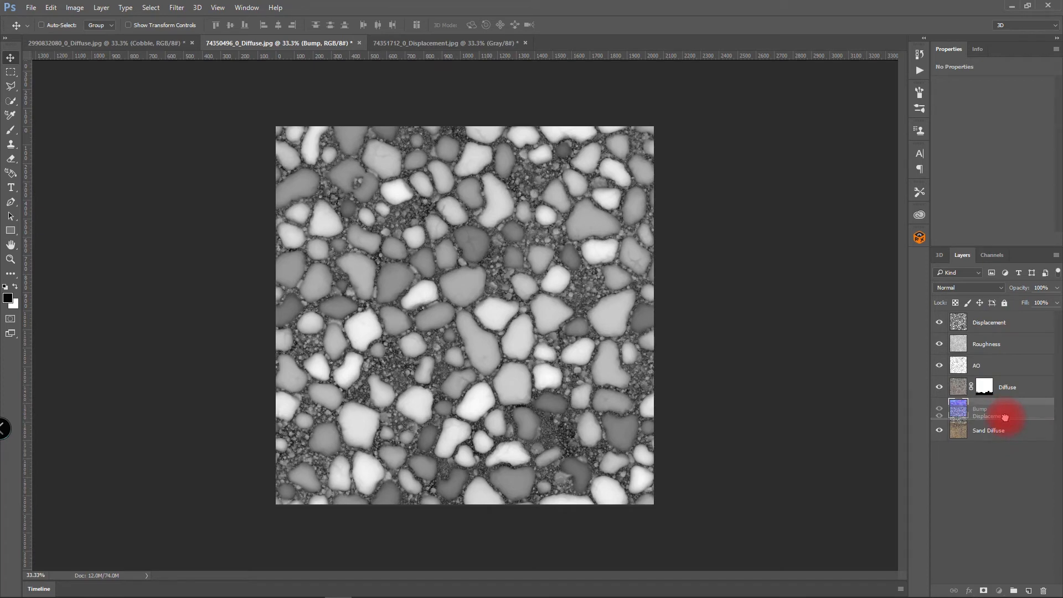
left_click_drag(1006, 422, 1005, 420)
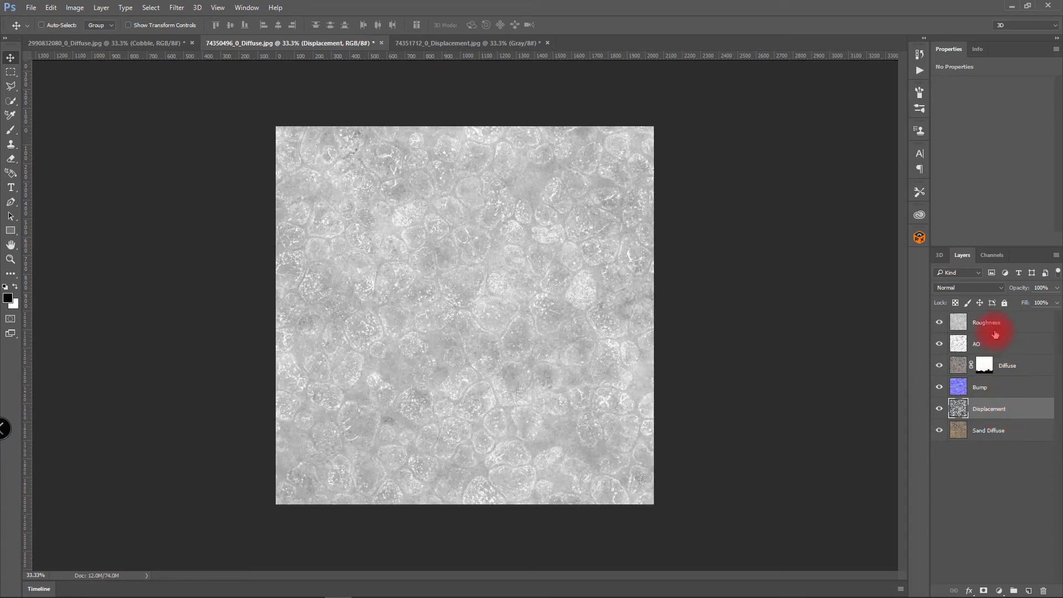
left_click_drag(995, 322, 1006, 422)
left_click_drag(991, 320, 999, 377)
left_click_drag(1001, 414, 1003, 382)
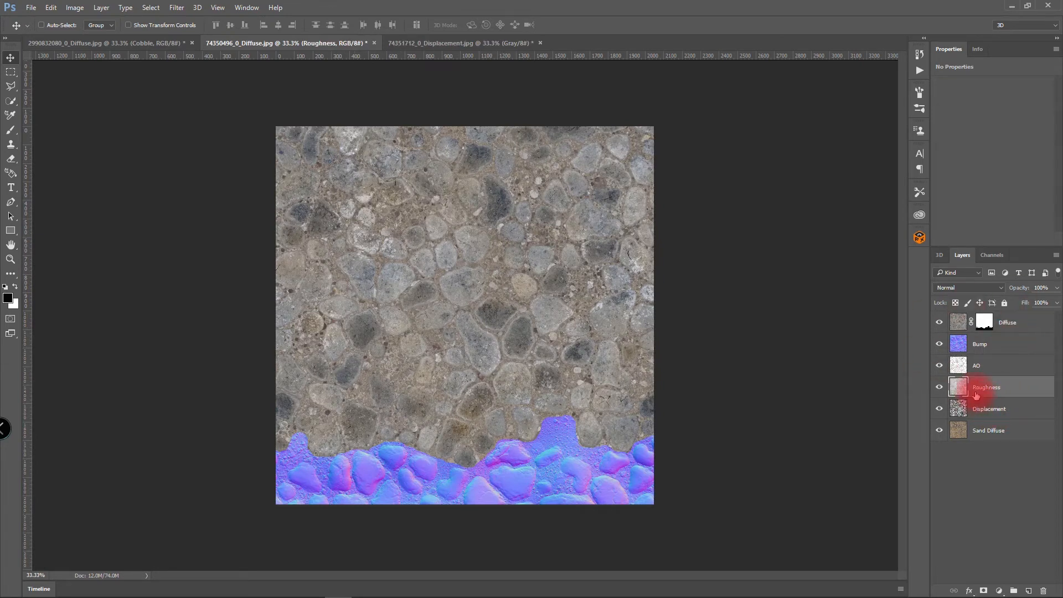
Group the Diffuse, Bump, AO, Roughness and Displacement layers and name the group Cobblestone
left_click(1020, 321)
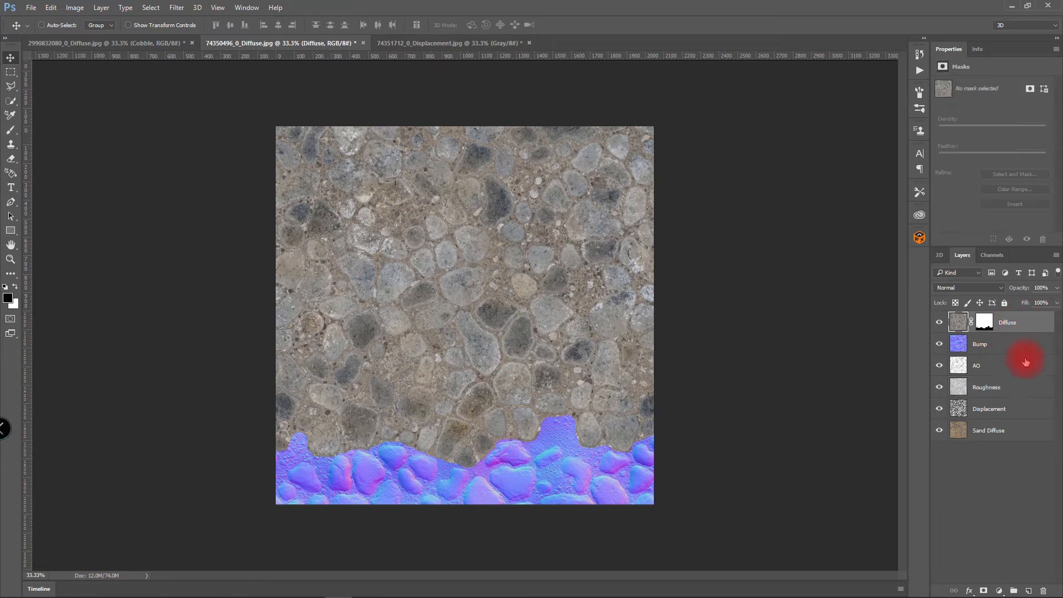
left_click(1017, 409, "shift")
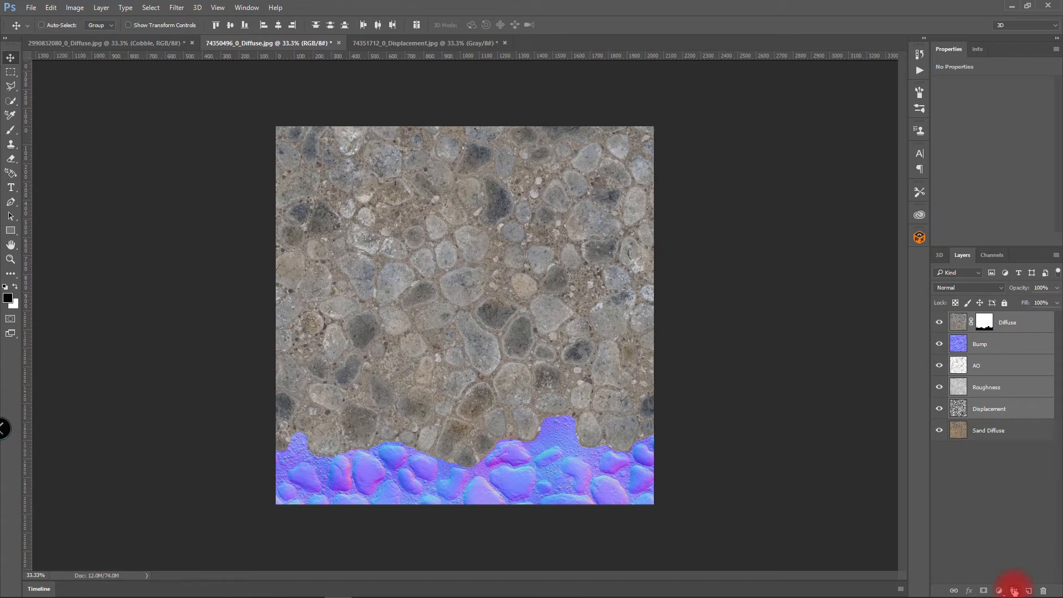
left_click(1014, 591)
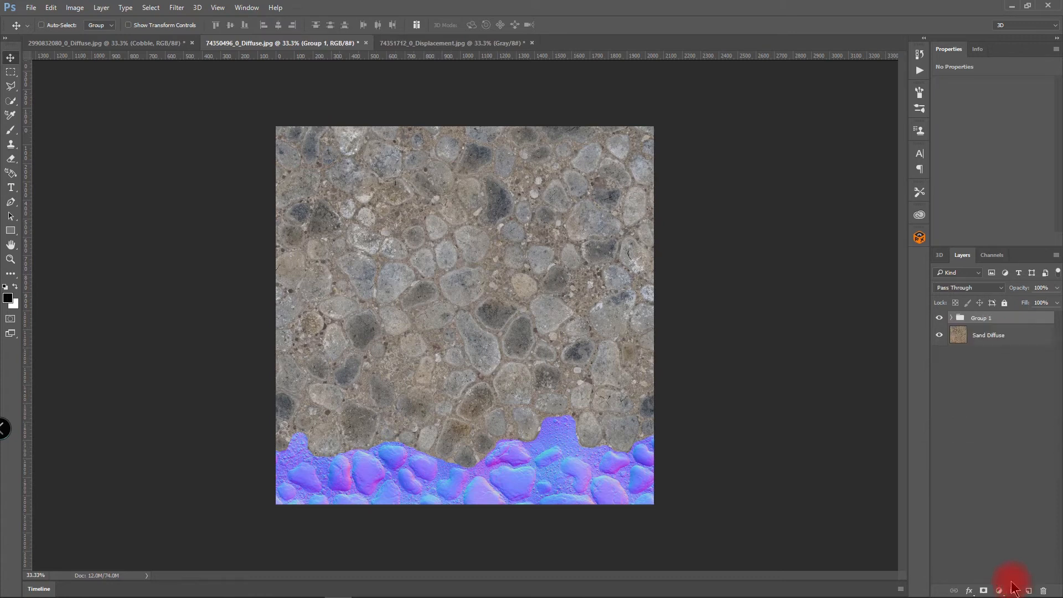
type("Cobble")
left_click(979, 318)
type("stone")
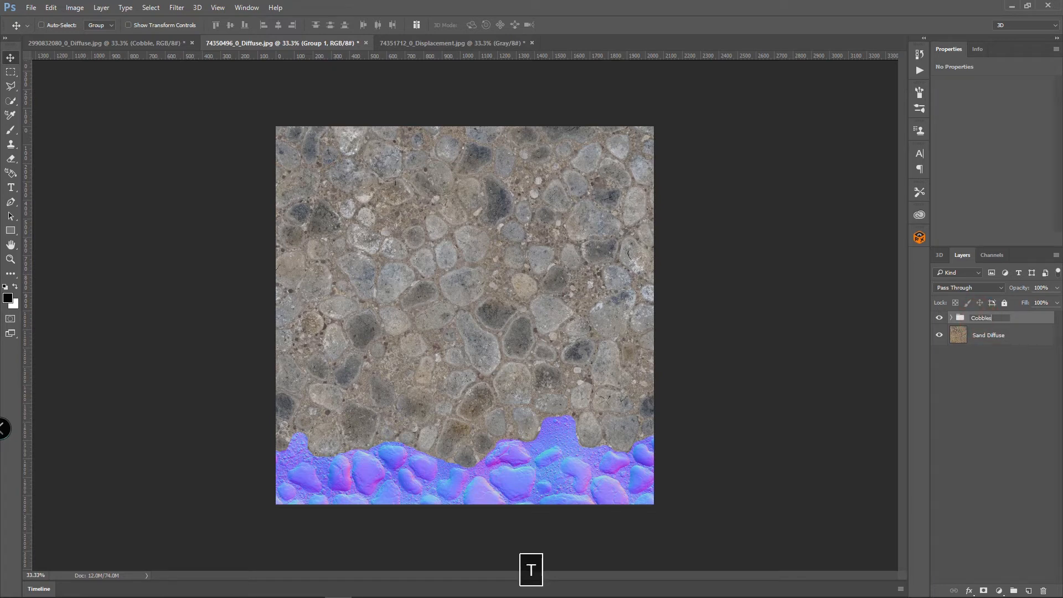
key("Return")
left_click(1006, 375)
left_click(850, 331)
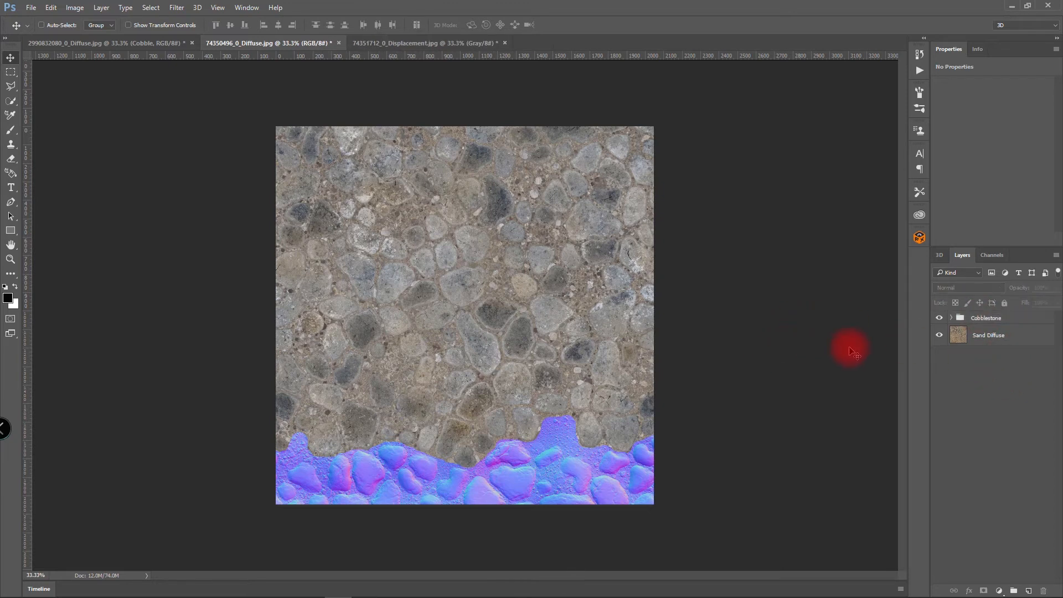
Copy the Diffuse layer's mask onto the Bump, AO, Roughness and Displacement layers in the Cobblestone group
left_click(951, 319)
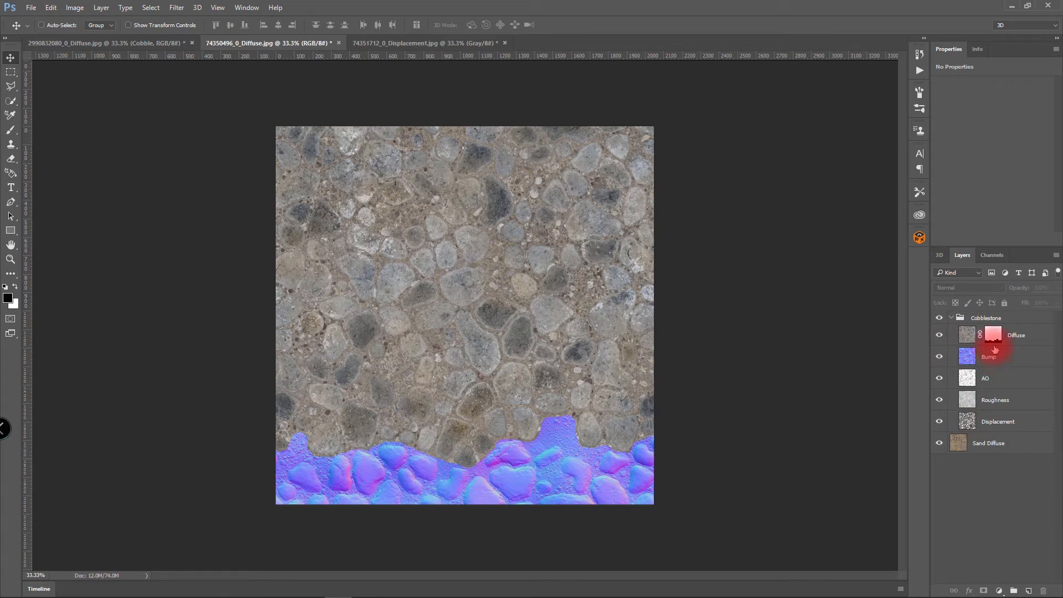
left_click(992, 339)
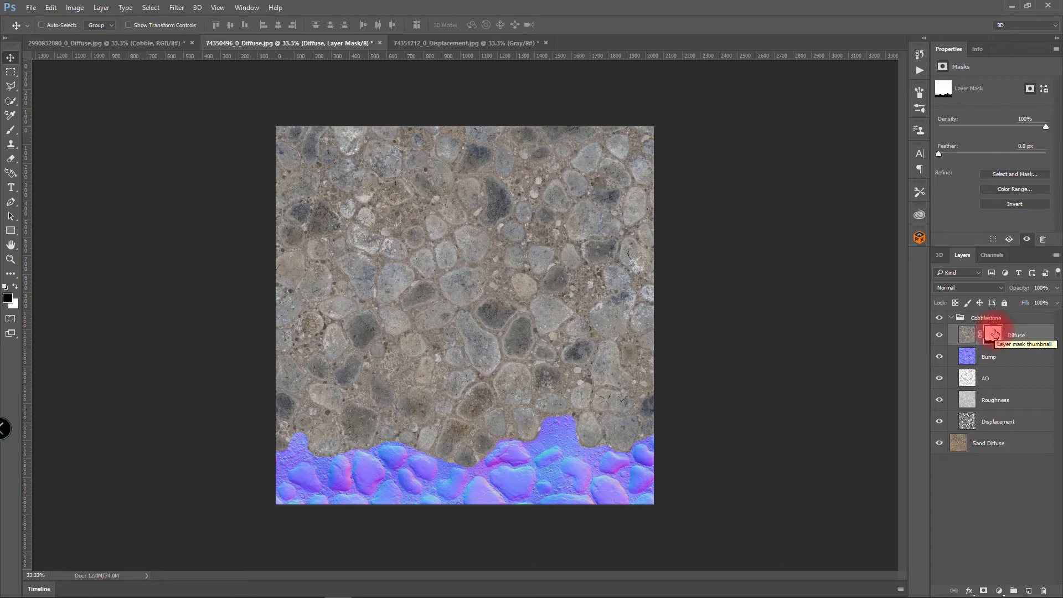
left_click_drag(994, 334, 992, 425)
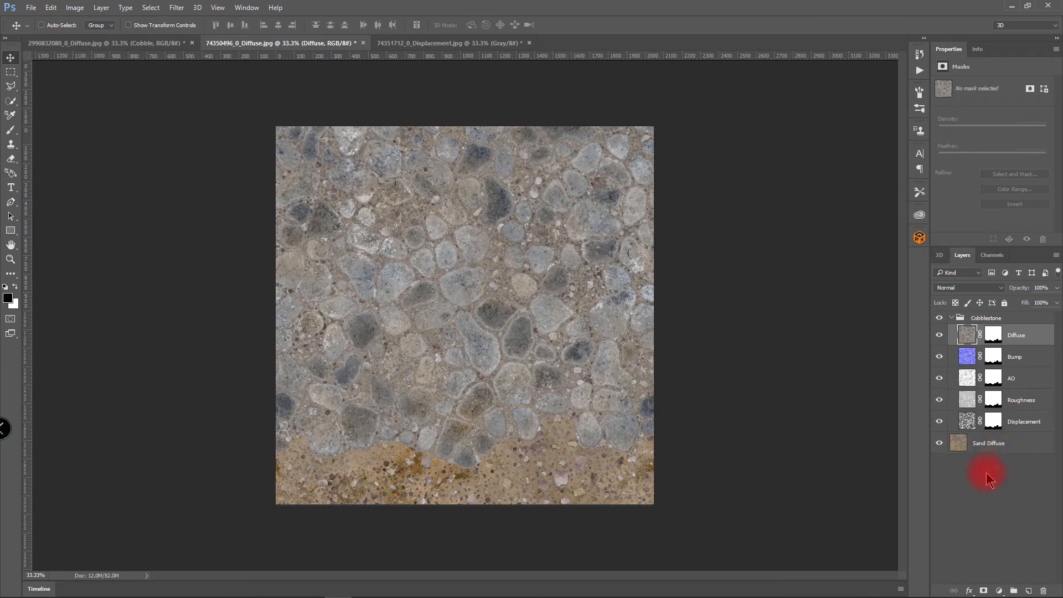
left_click(990, 472)
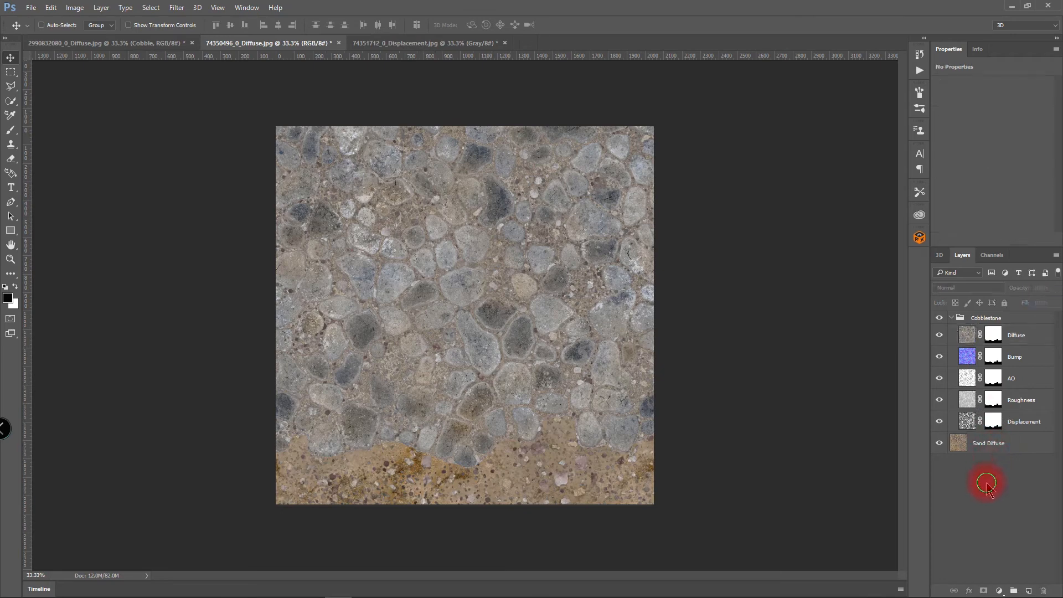
Hide all five texture layers inside the Cobblestone group and select the Sand Diffuse layer
left_click(940, 339)
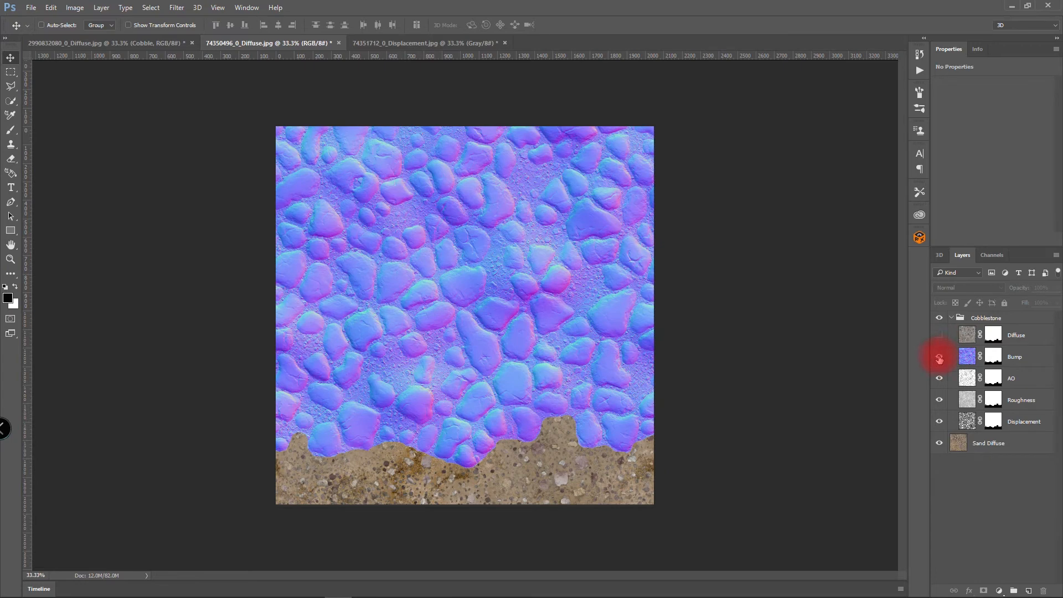
left_click(939, 357)
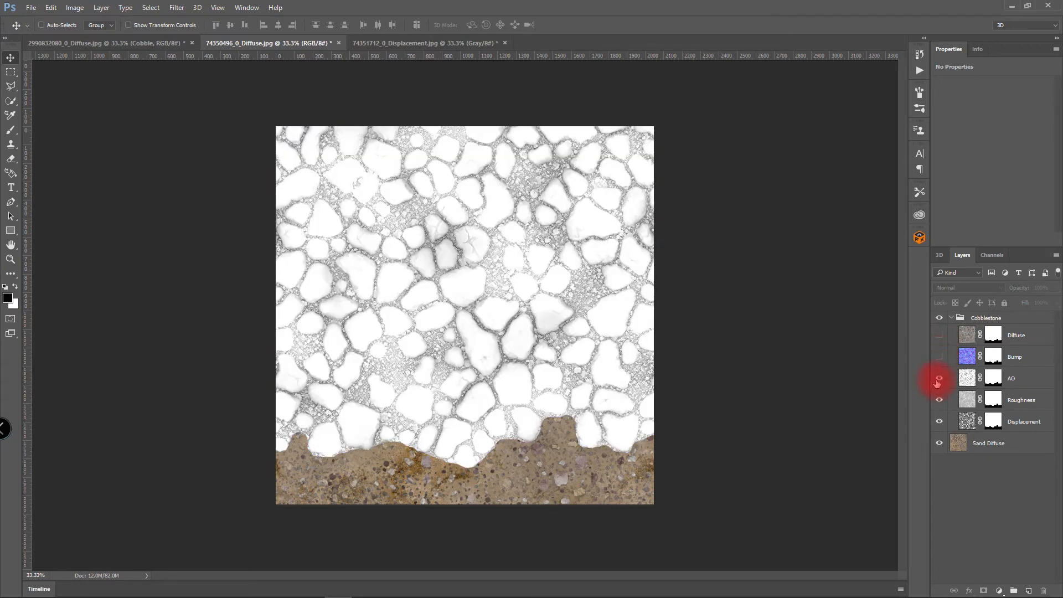
left_click(938, 378)
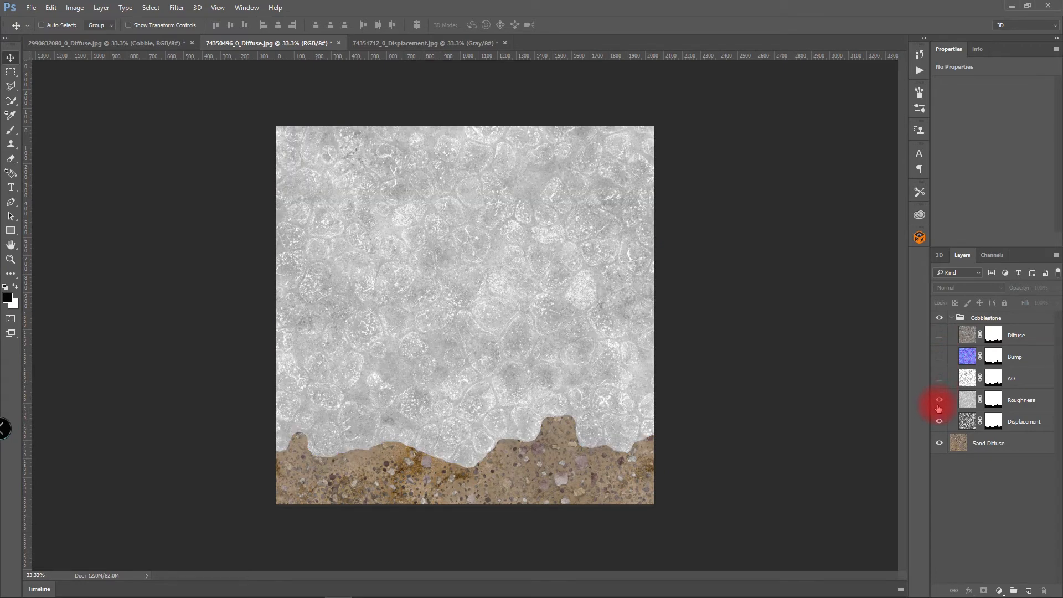
left_click(939, 400)
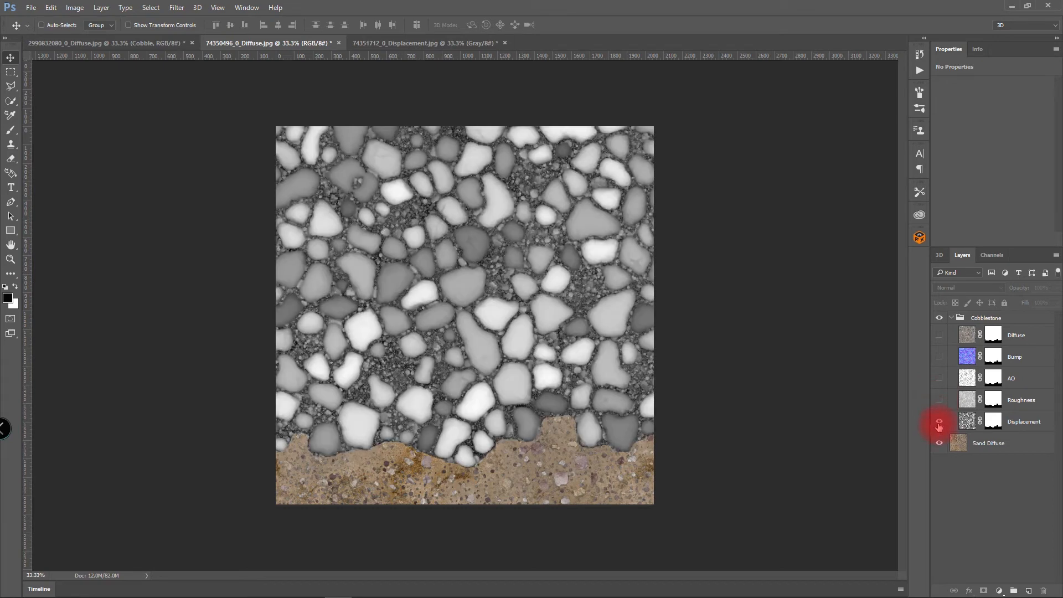
left_click(938, 422)
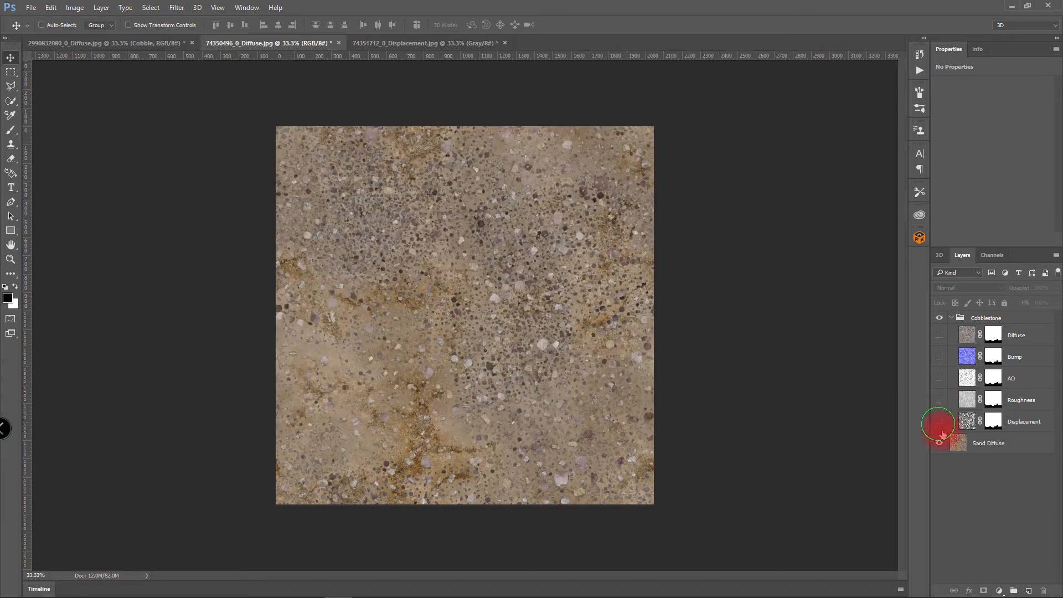
left_click(977, 447)
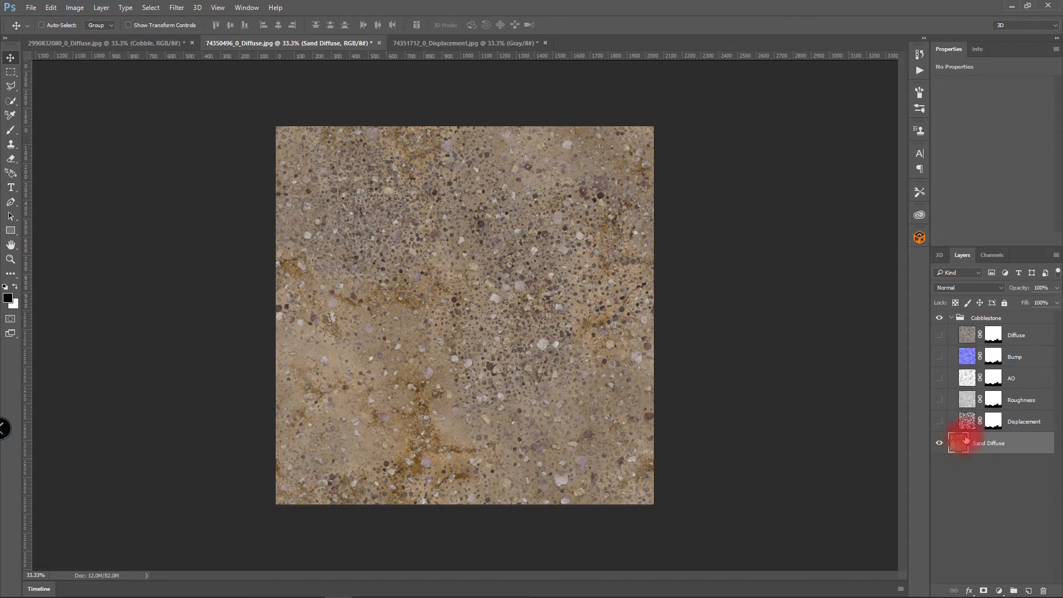
Switch to iClone, open the gravel ground's bump, AO, roughness and displacement textures for editing, and return to Photoshop
mouse_move(675, 595)
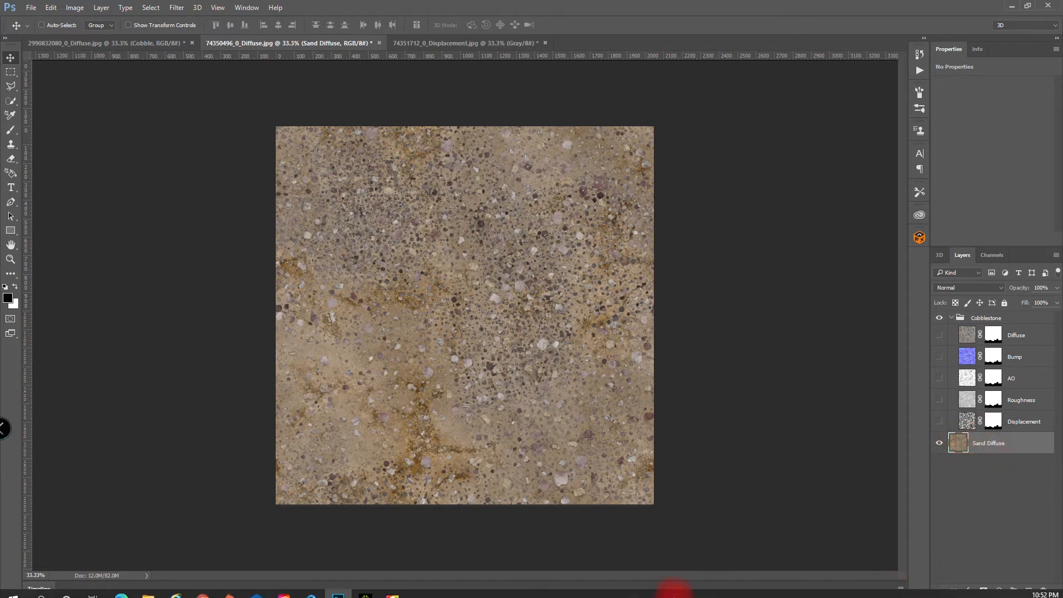
left_click(365, 585)
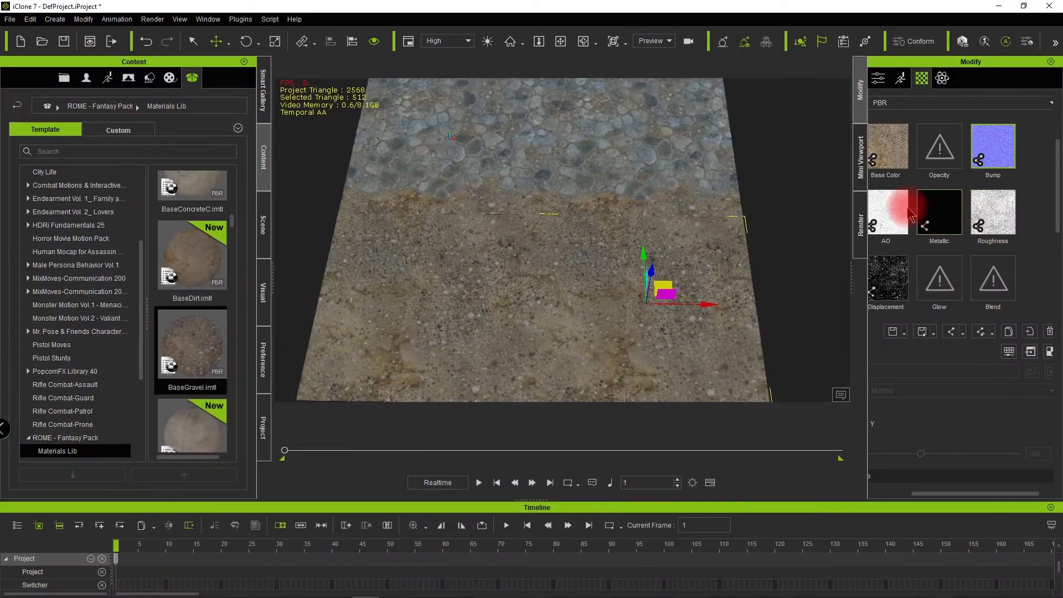
left_click(1032, 354)
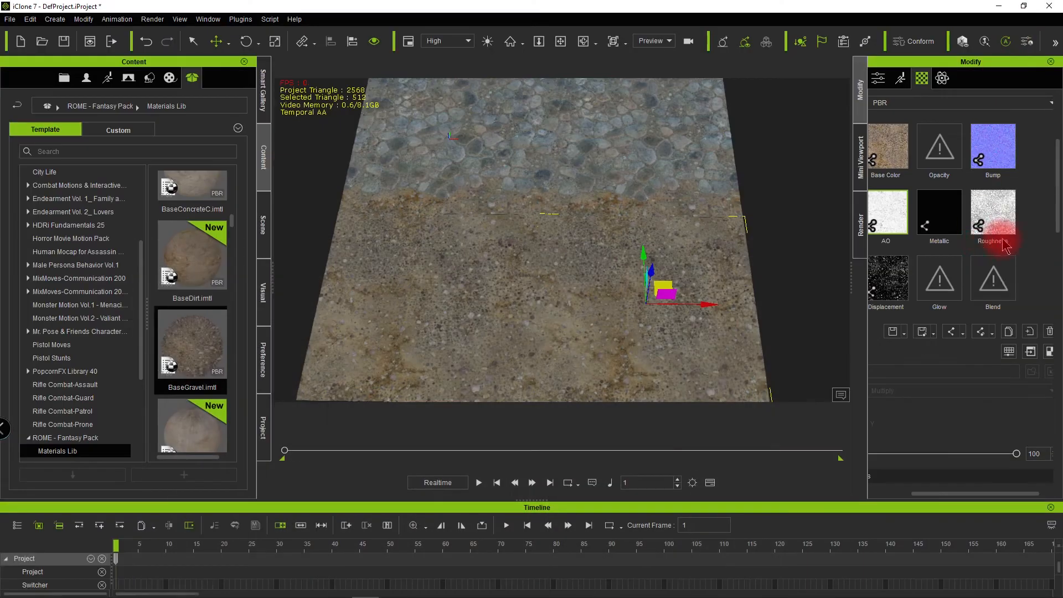
left_click(1007, 230)
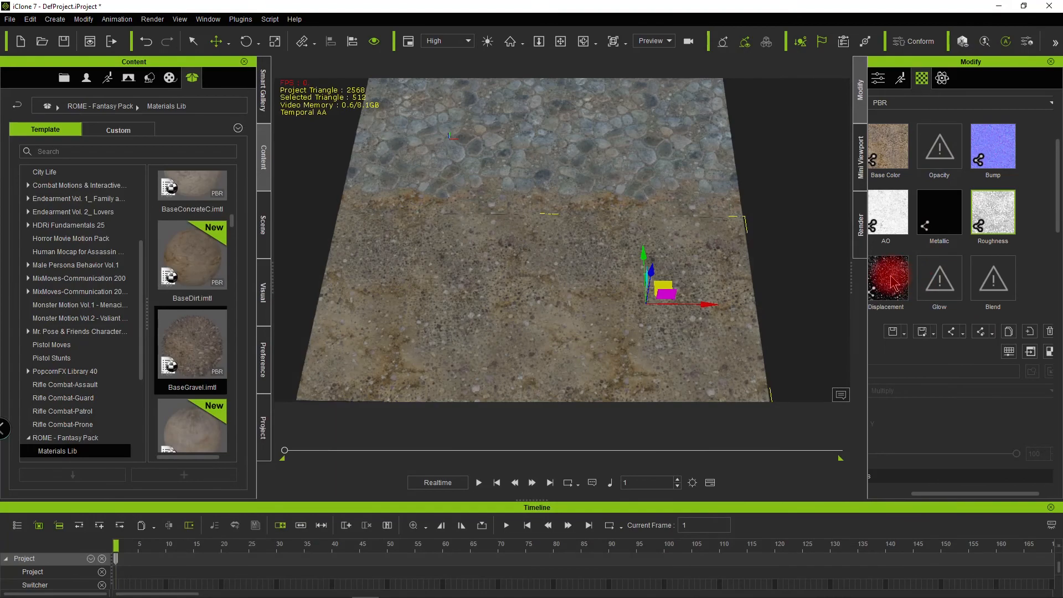
left_click(1025, 350)
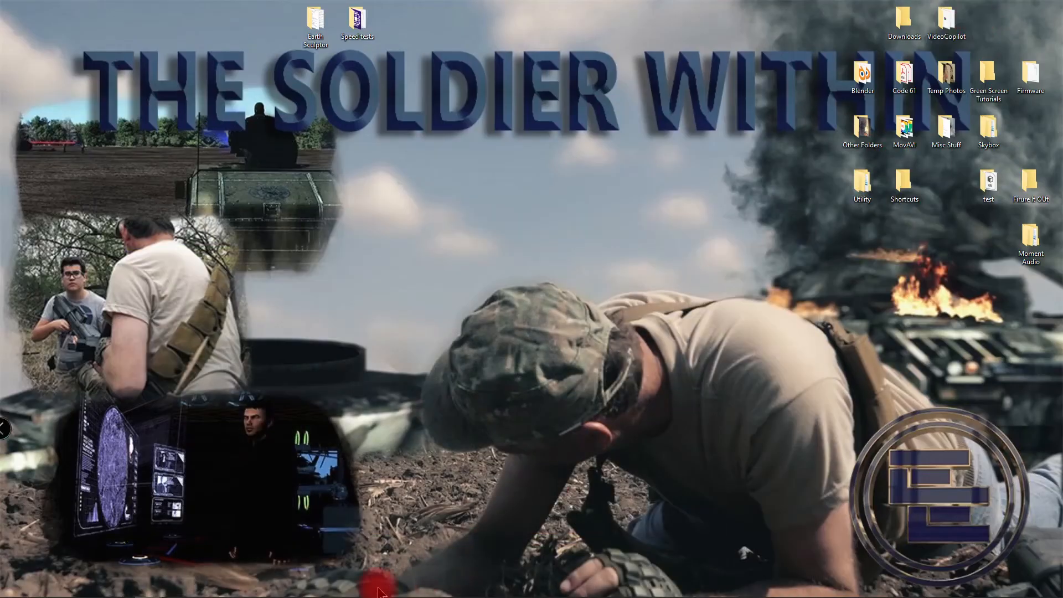
left_click(354, 586)
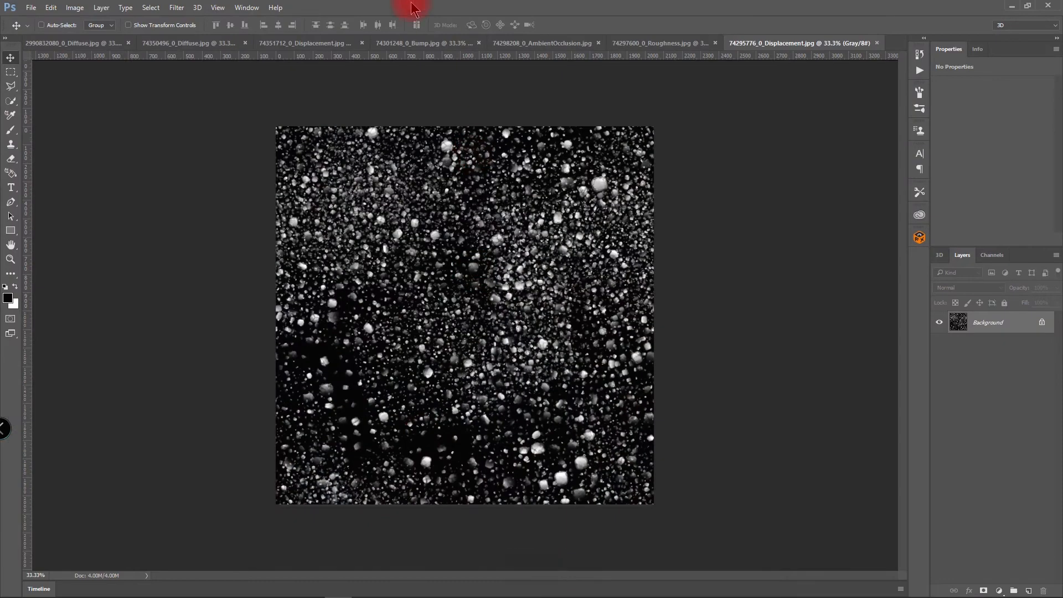
Close the cobblestone texture document 74351712_0_Displacement.jpg without saving
left_click(315, 44)
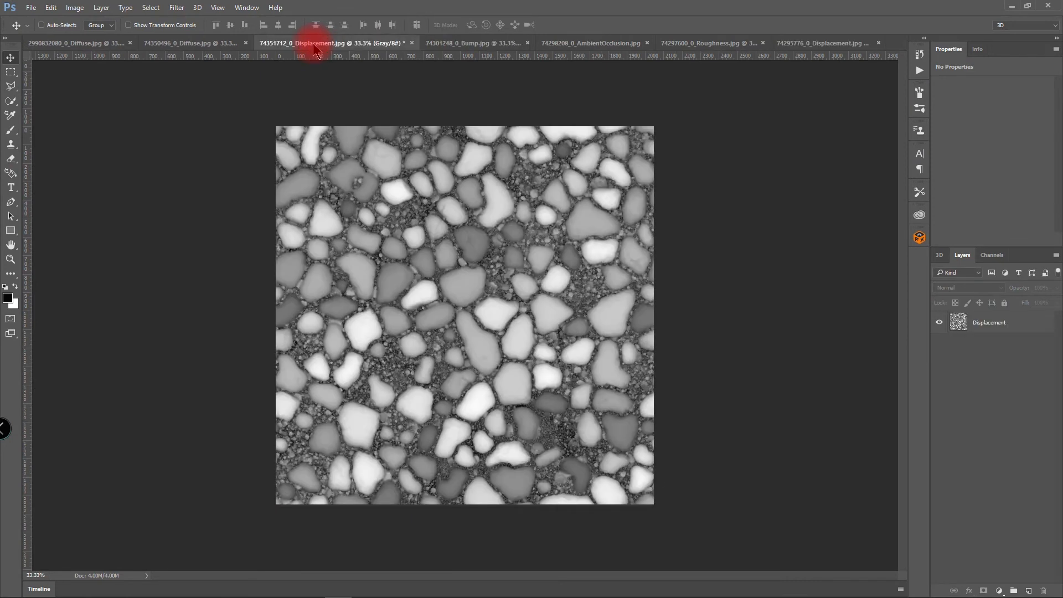
left_click(412, 43)
key("n")
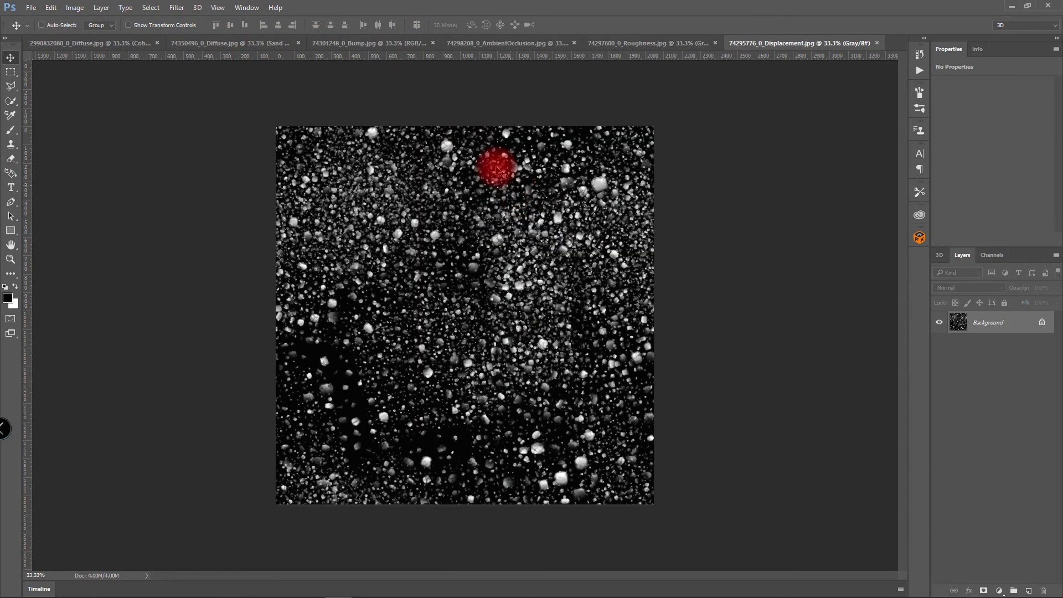
Unlock the background layer of the 74301248_0_Bump.jpg texture and rename it S Bump
left_click(374, 44)
left_click(1041, 322)
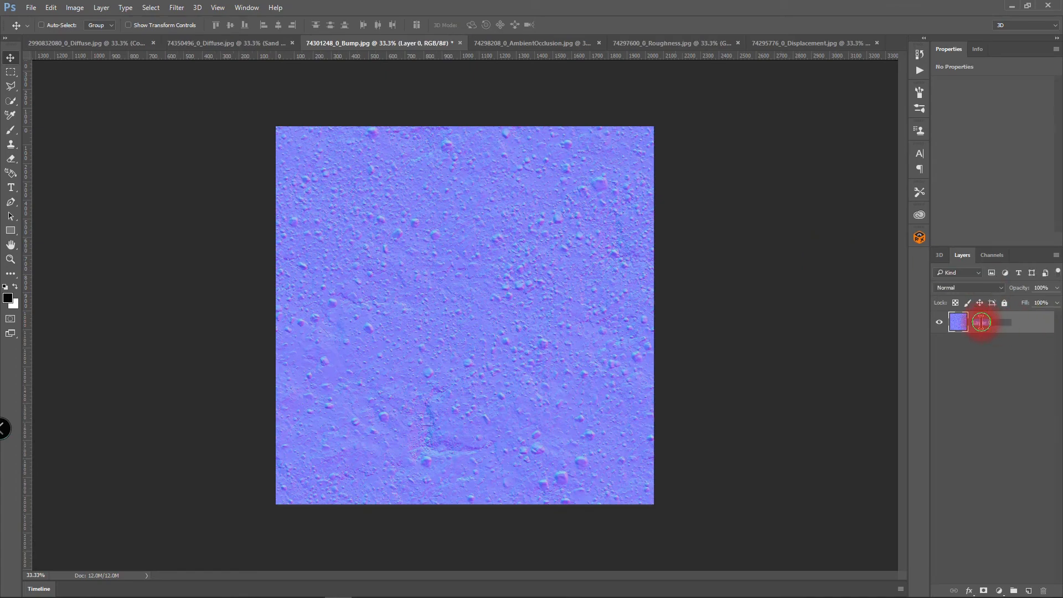
type("S Bu")
left_click(991, 387)
Copy the S Bump layer above Sand Diffuse in 74350496_0_Diffuse.jpg and close the bump document without saving
left_click_drag(966, 322, 343, 244)
left_click(464, 44)
key("n")
Unlock the background layer of the 74298208_0_AmbientOcclusion.jpg texture and rename it S AO
left_click(409, 44)
left_click(1044, 322)
double_click(976, 323)
type("S AO")
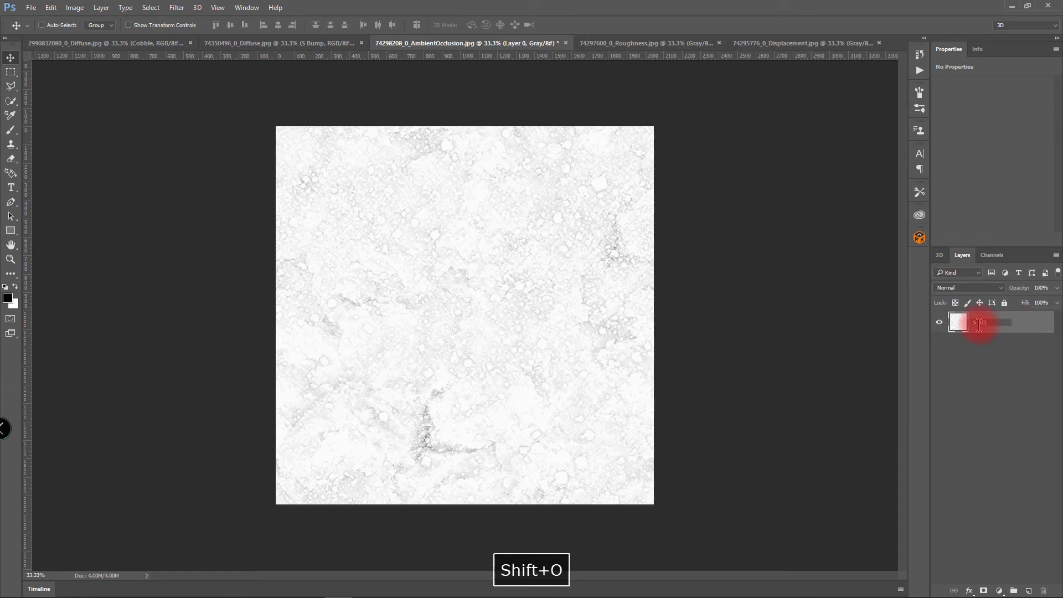
key("Return")
Copy the S AO layer above S Bump in 74350496_0_Diffuse.jpg and close the ambient occlusion document without saving
left_click_drag(975, 326, 376, 262)
left_click(471, 44)
left_click(535, 42)
key("n")
Unlock the background layer of the 74297600_0_Roughness.jpg texture and rename it S ROughness
left_click(462, 43)
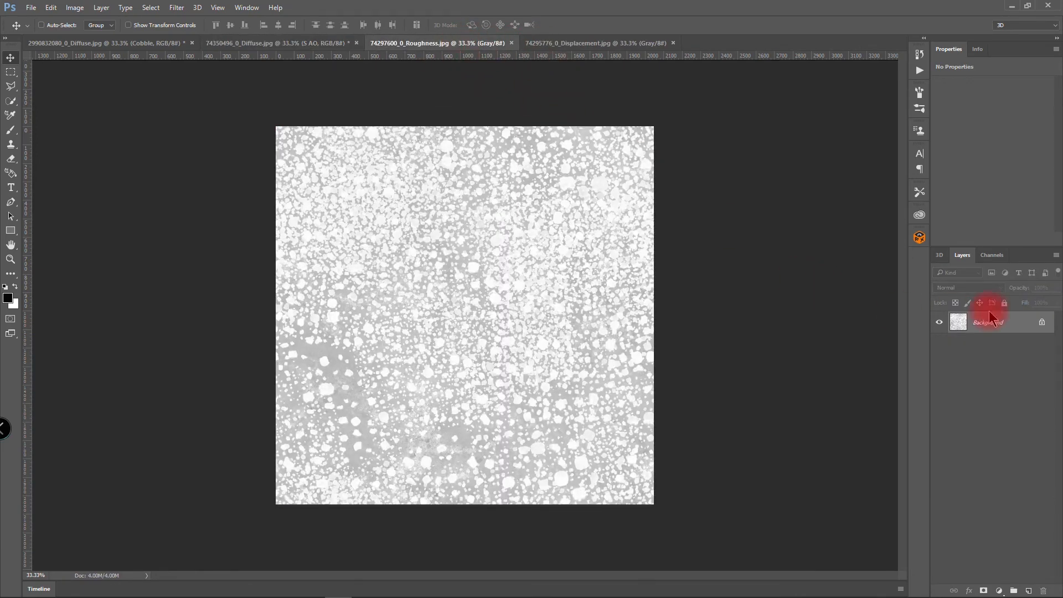
left_click(1041, 325)
double_click(983, 322)
type("S Roughnessa")
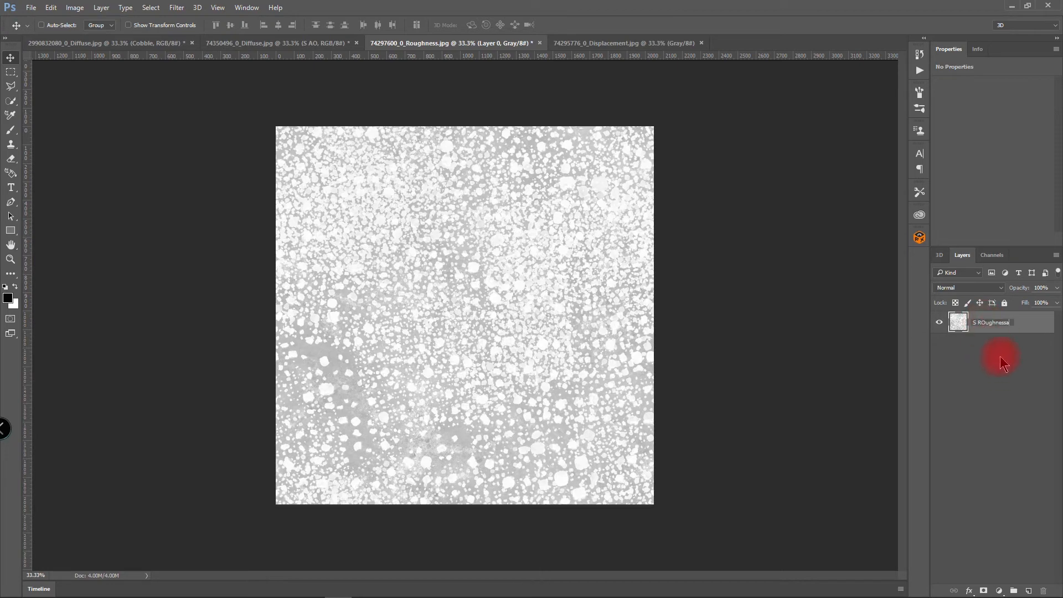
key("BackSpace")
Copy the roughness layer above S AO in 74350496_0_Diffuse.jpg and correct its name to S Roughness
left_click_drag(997, 324, 437, 291)
left_click(989, 444)
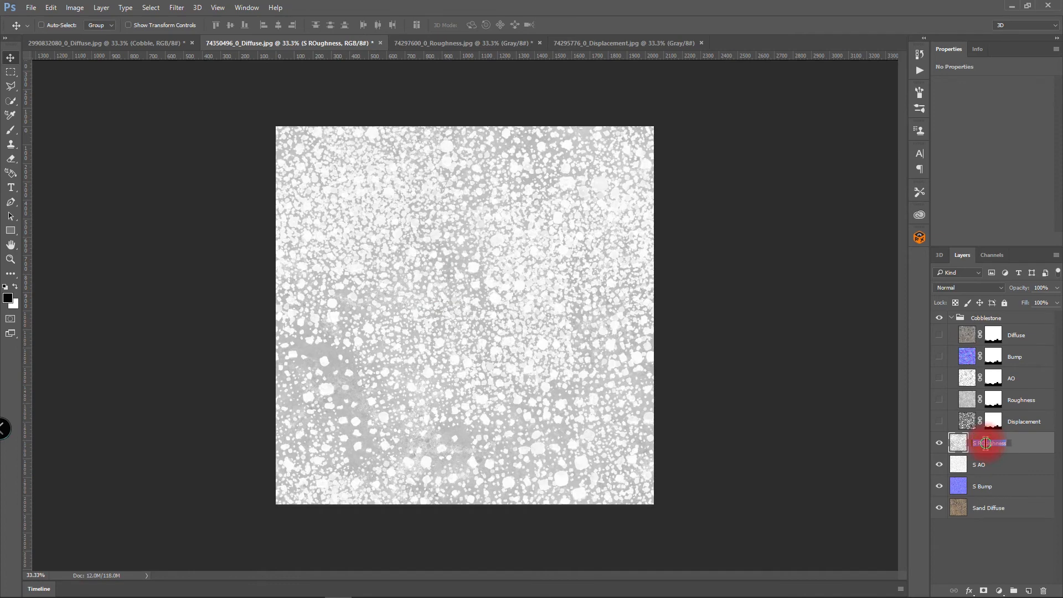
left_click(985, 443)
key("BackSpace")
type("o")
left_click(1008, 544)
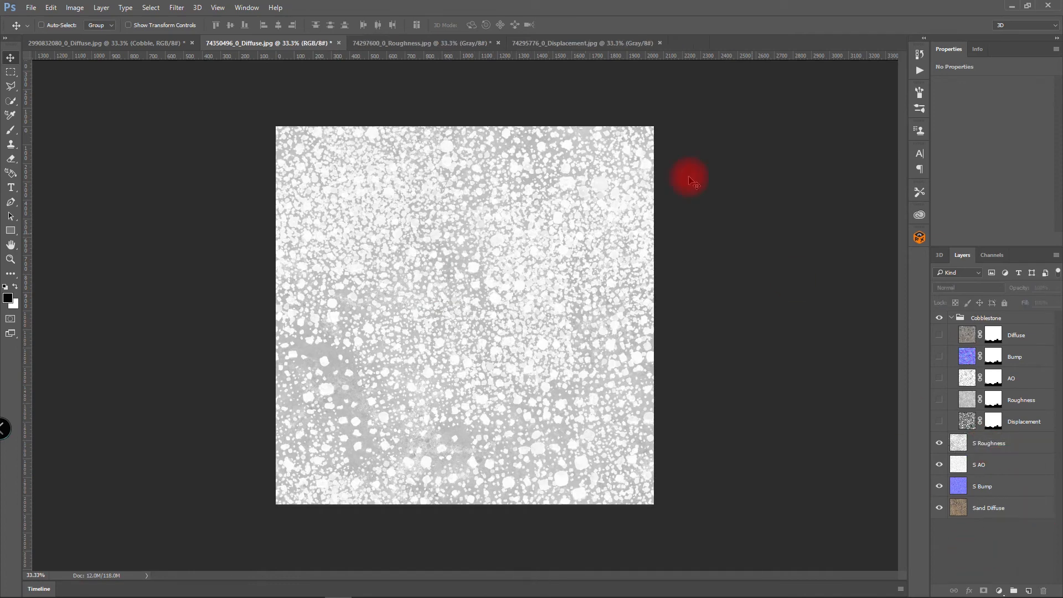
Close the 74297600_0_Roughness.jpg document without saving and bring up 74295776_0_Displacement.jpg
left_click(498, 43)
left_click(534, 230)
left_click(421, 47)
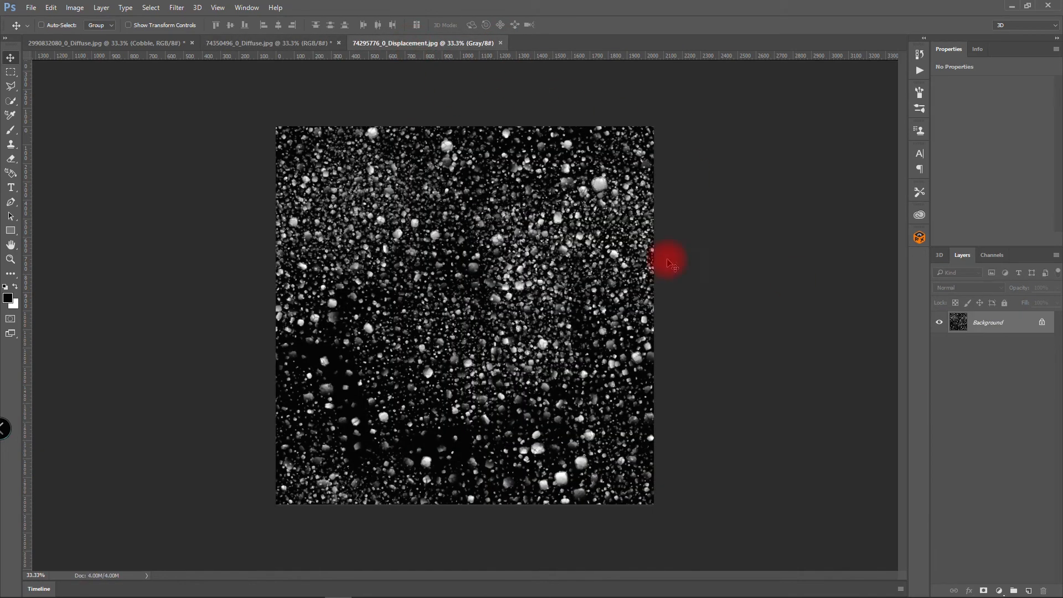
Unlock the background layer of the 74295776_0_Displacement.jpg texture and rename it S Displacement
left_click(1042, 322)
type("S Displacement")
left_click(981, 365)
Copy the S Displacement layer to the top of the stack in 74350496_0_Diffuse.jpg and close the displacement document without saving
left_click_drag(961, 320, 335, 203)
left_click(552, 43)
left_click(537, 230)
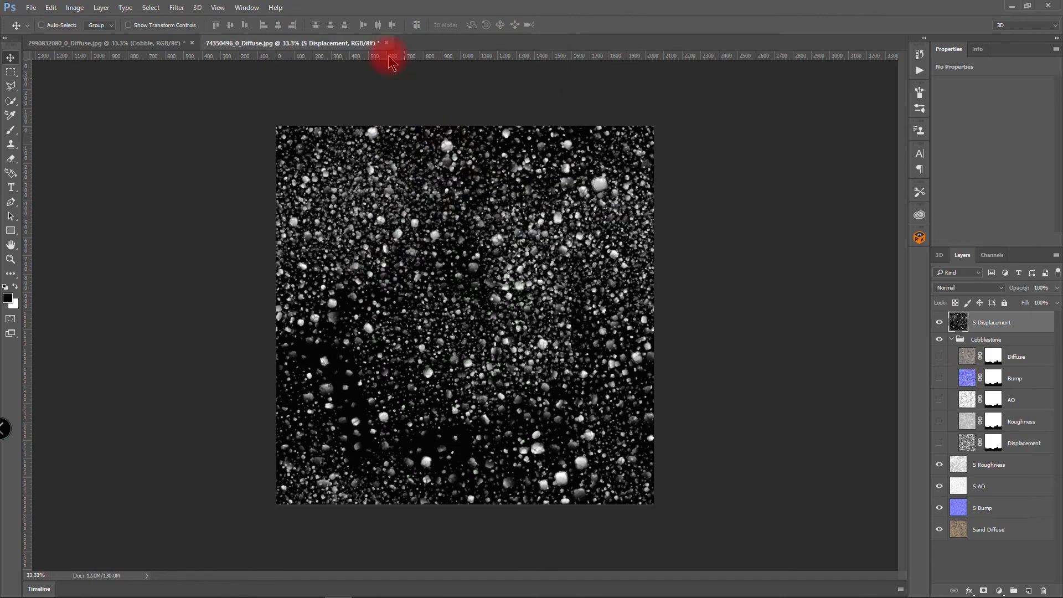
Reorder the sand layers below the Cobblestone group as Sand Diffuse, S Bump, S AO, S Roughness and S Displacement
left_click_drag(1015, 316, 1013, 573)
left_click_drag(1013, 506, 1011, 443)
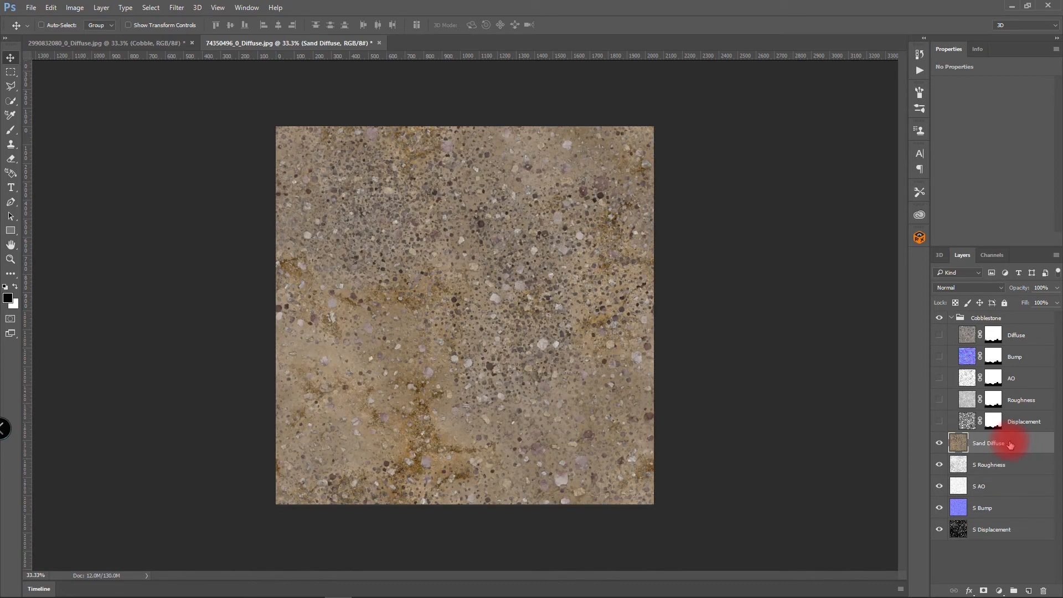
mouse_move(1009, 507)
left_mouse_down()
mouse_move(1010, 455)
mouse_move(1013, 512)
left_mouse_up()
Group the five sand layers from Sand Diffuse to S Displacement, name the group Sand and expand it
left_click(1013, 442)
left_click(1016, 526, "shift")
left_click(1014, 589, "shift")
type("Sand")
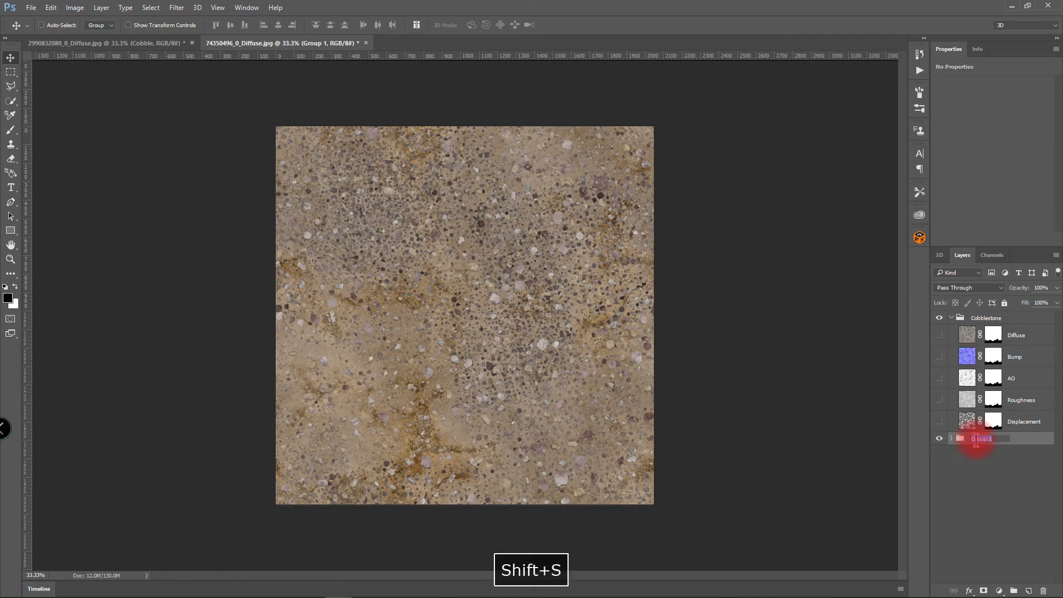
key("Return")
left_click(951, 441)
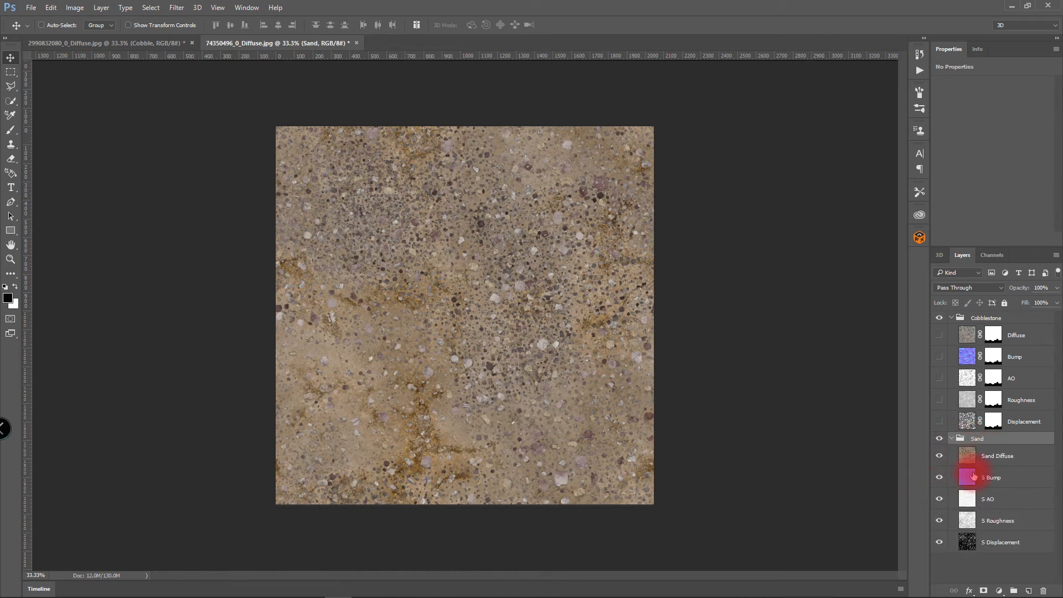
Show the cobblestone Diffuse layer over Sand Diffuse to check the blend, and hide it again
left_click(997, 455)
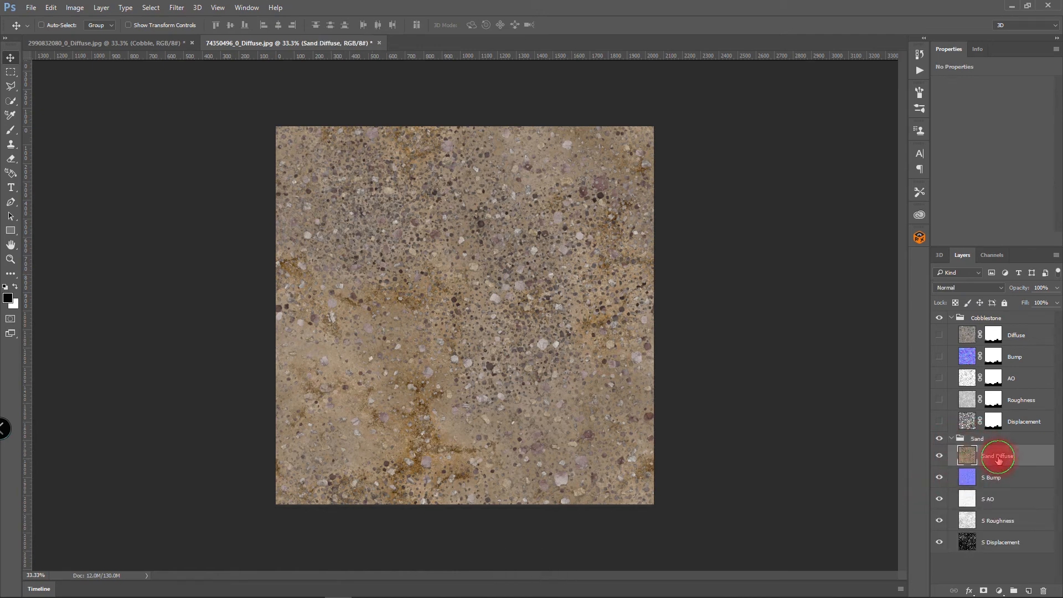
left_click(939, 335)
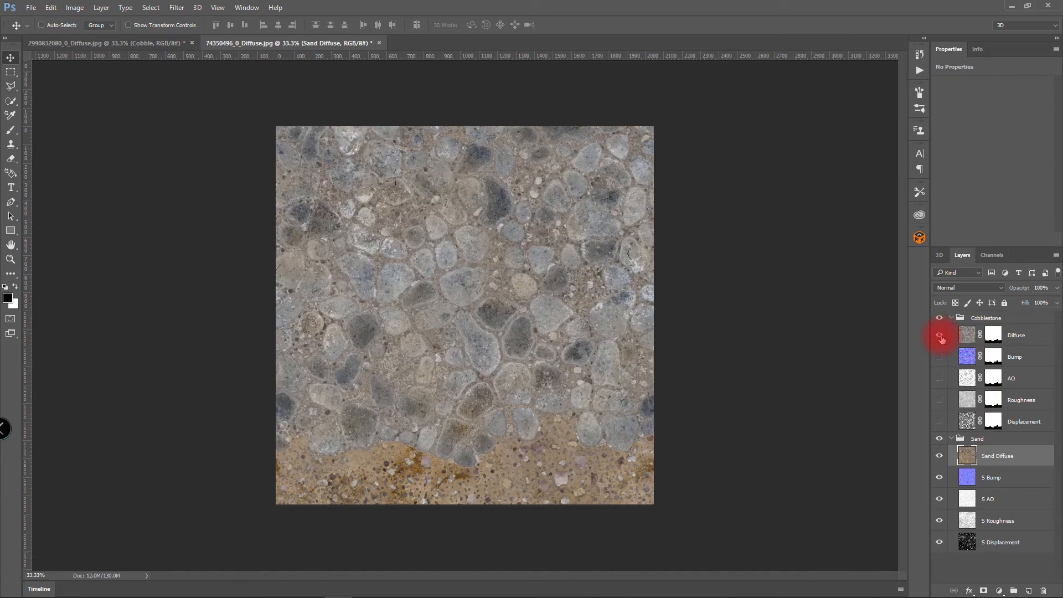
left_click(940, 335)
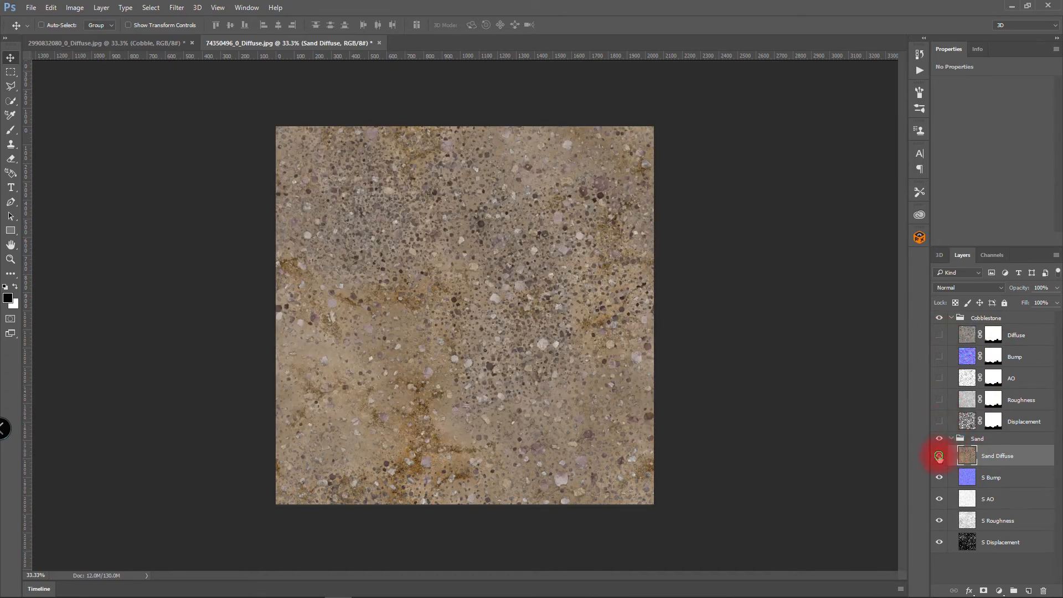
Leave only the cobblestone Bump and S Bump layers visible, hiding Sand Diffuse and the remaining sand maps
left_click(939, 456)
left_click(939, 356)
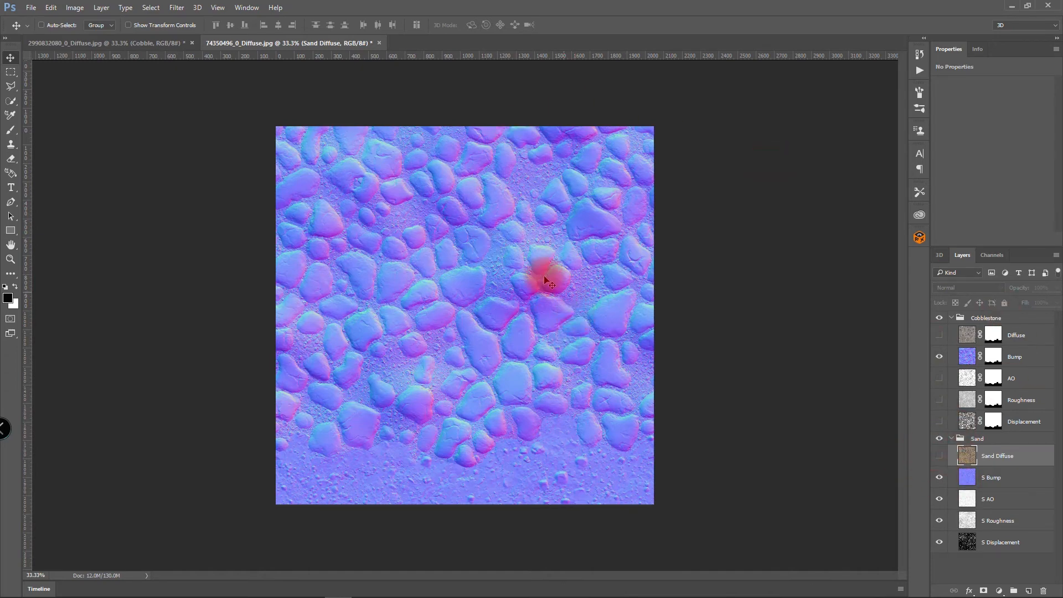
left_click(939, 500)
left_click(939, 542)
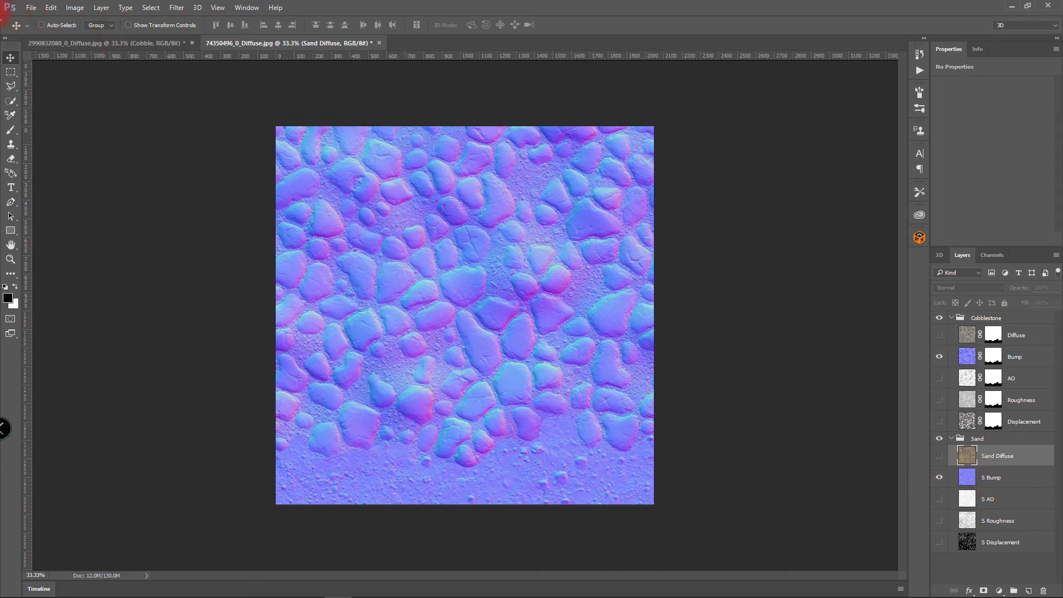
Quick-export the combined bump map as a PNG named Bump 2 in the Textures > Tutorial > New folder
left_click(30, 8)
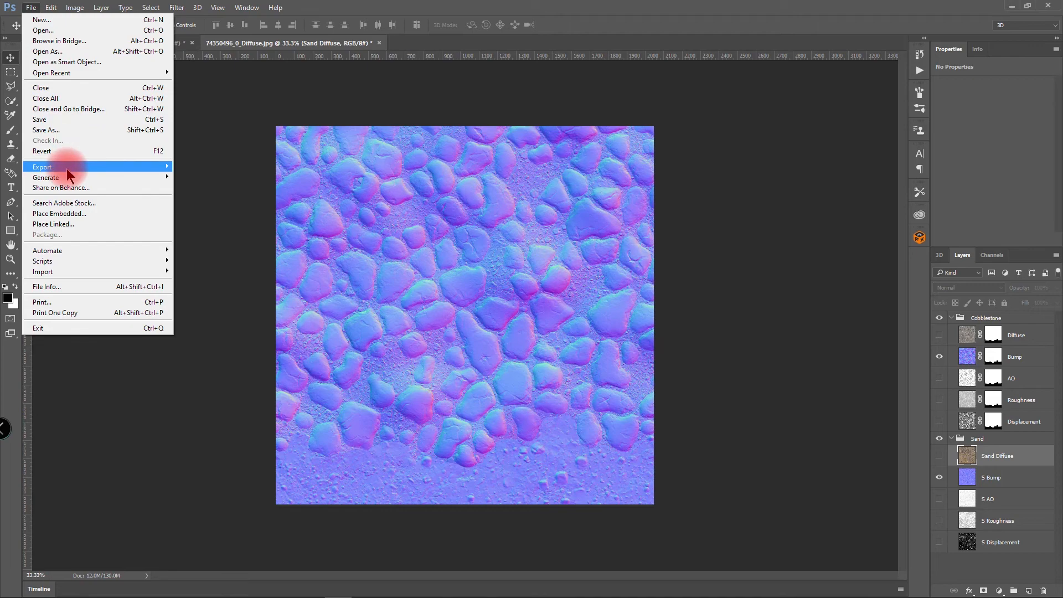
mouse_move(71, 168)
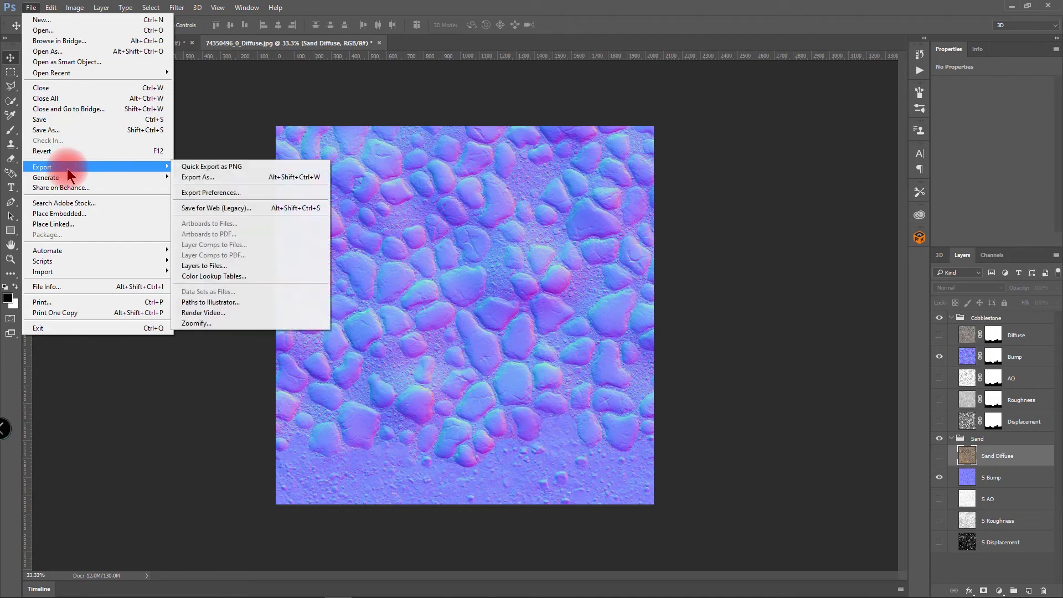
left_click(216, 169)
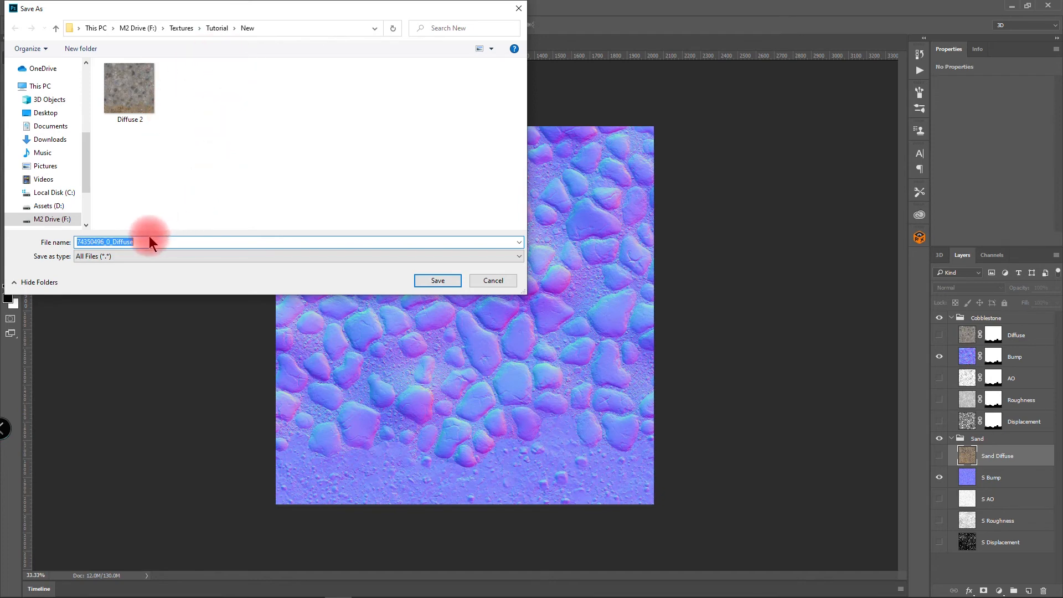
key("shift+b")
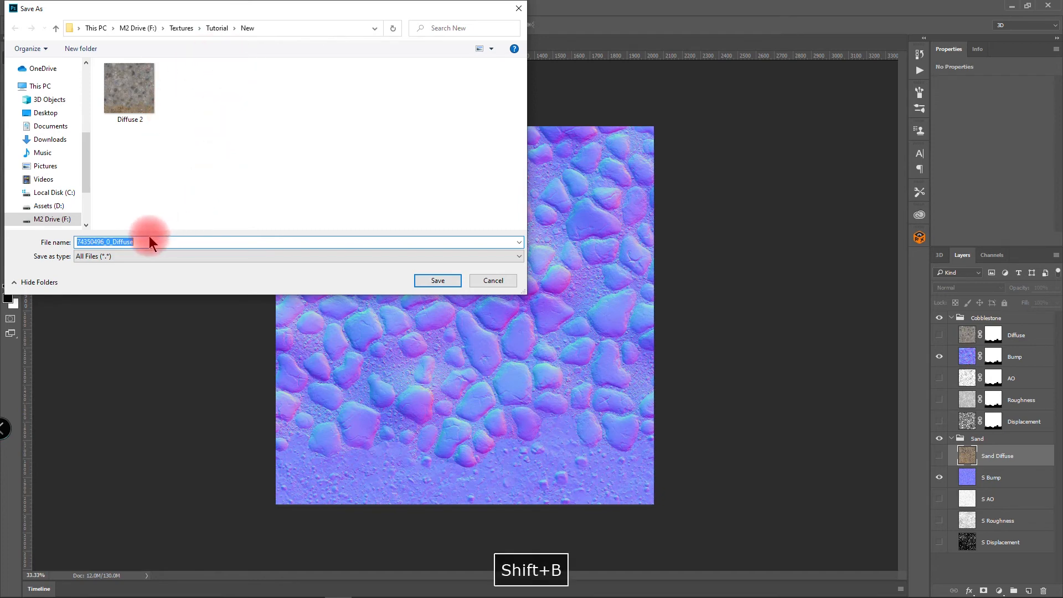
type("ump")
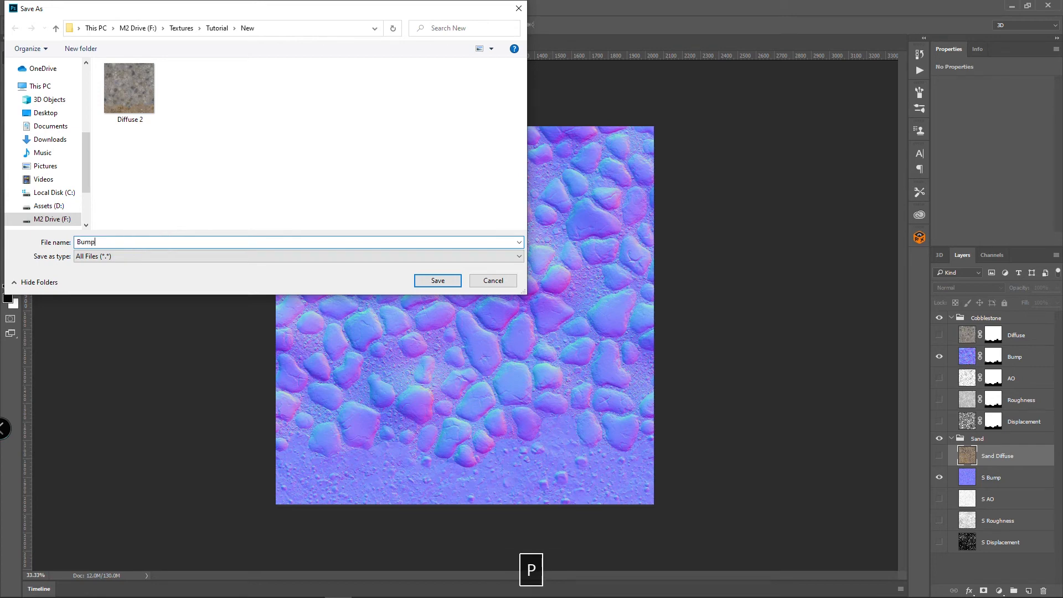
type(" 2")
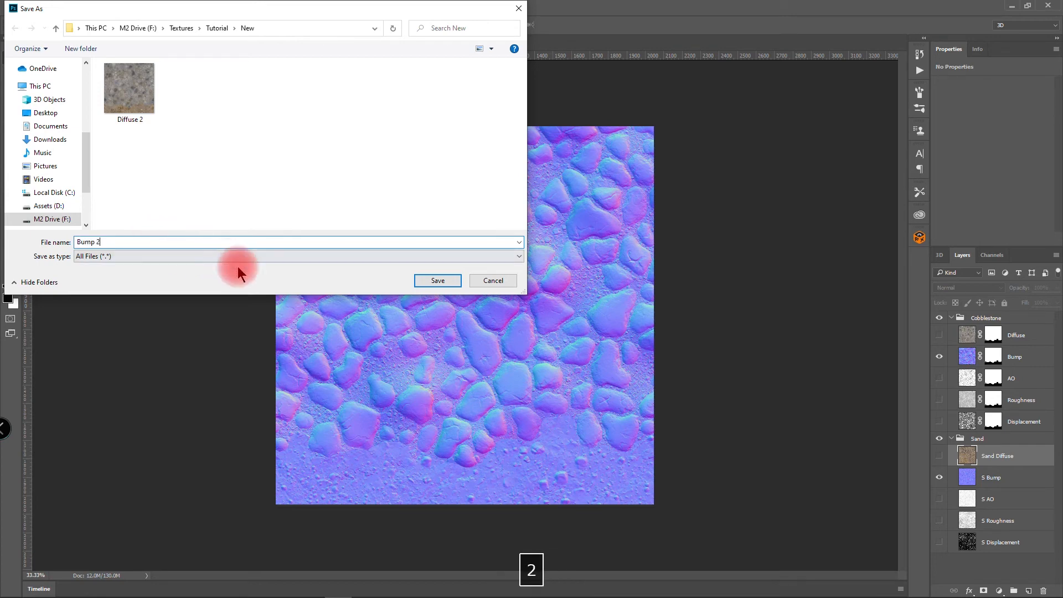
left_click(437, 280)
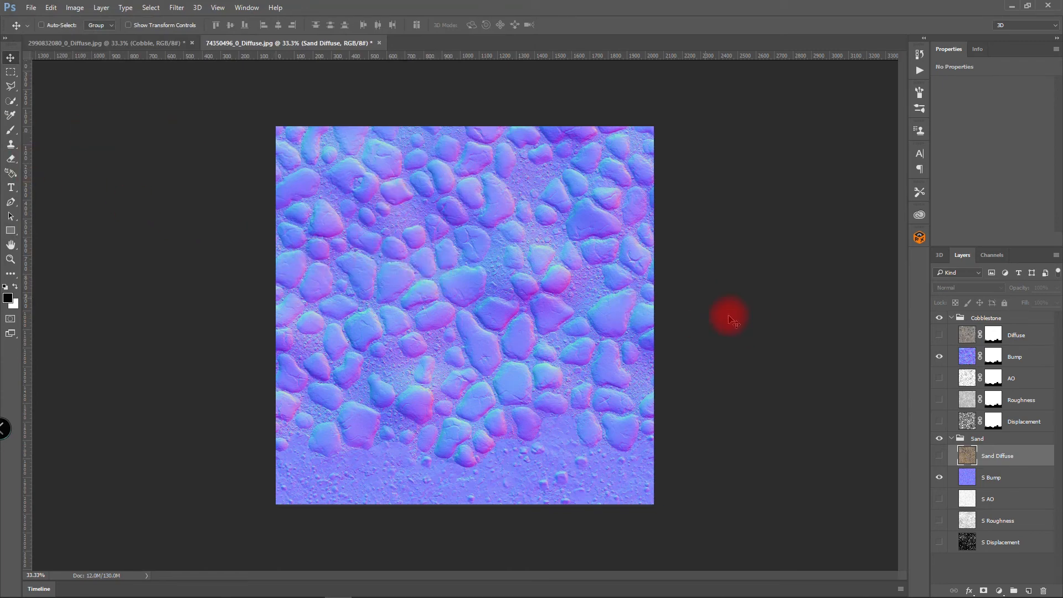
Hide the Bump and S Bump layers and show the cobblestone AO and S AO layers instead
left_click(940, 357)
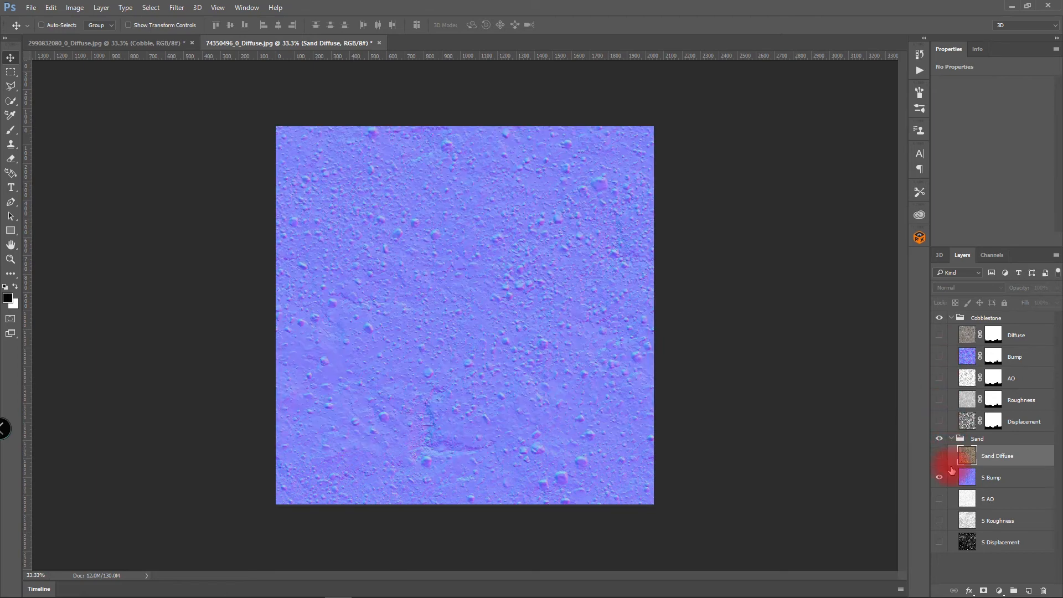
left_click(939, 479)
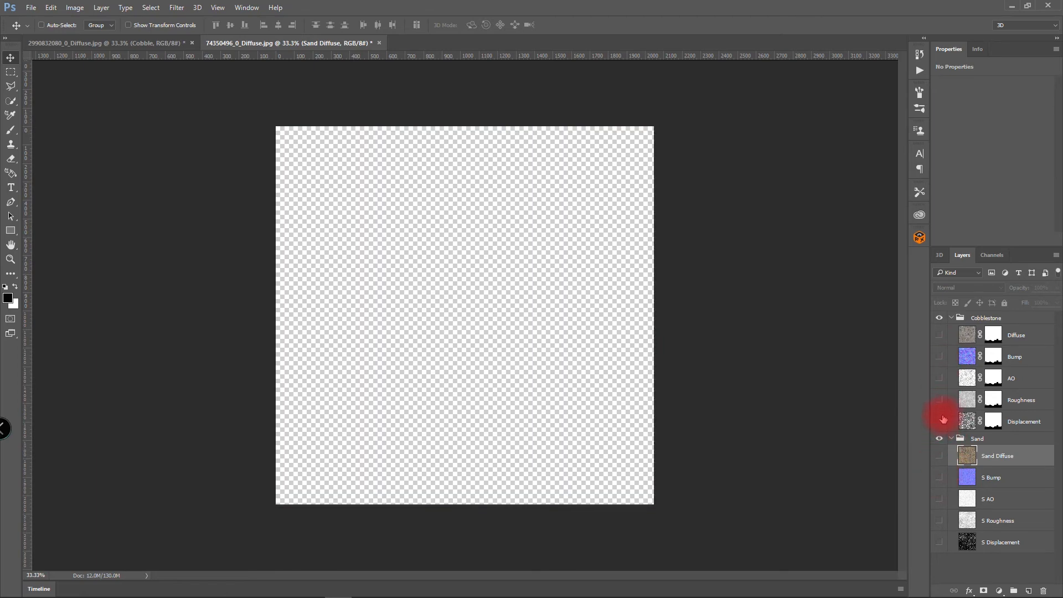
left_click(939, 378)
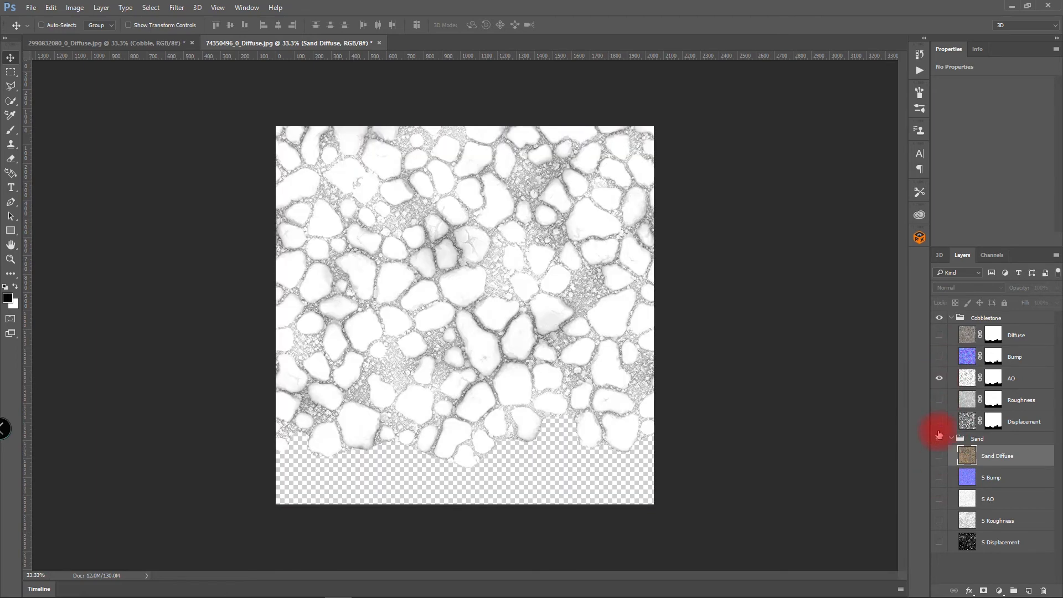
left_click(938, 498)
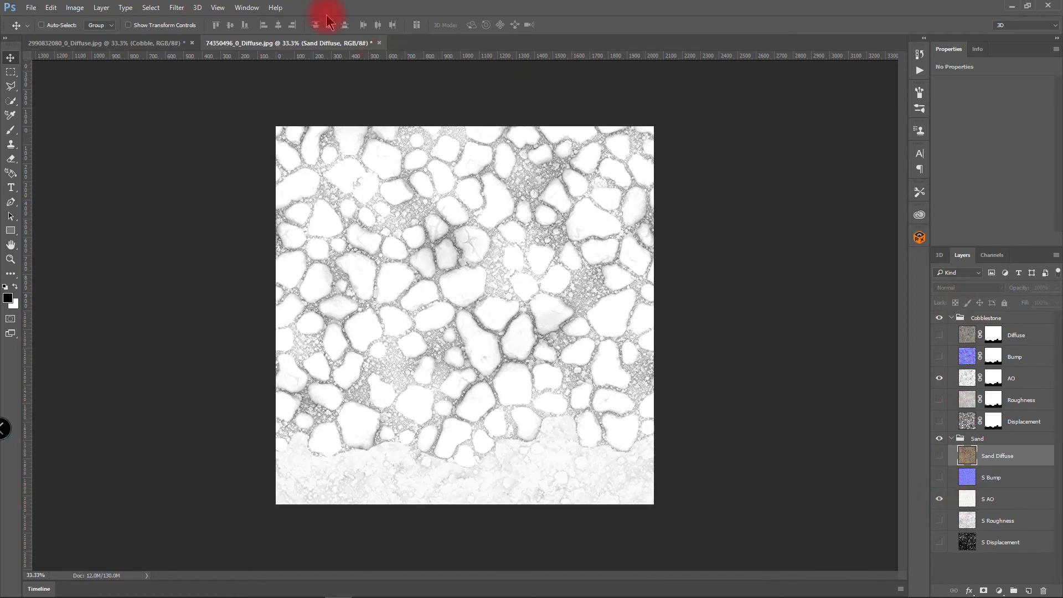
Quick-export the combined ambient occlusion map as a PNG named AO 2 in the New folder
left_click(37, 9)
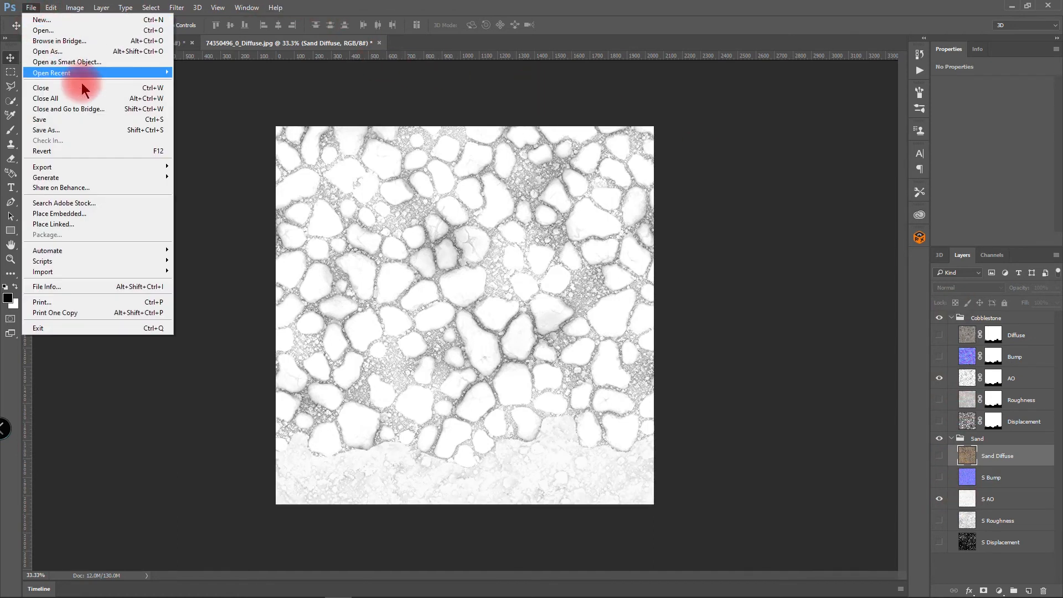
mouse_move(147, 165)
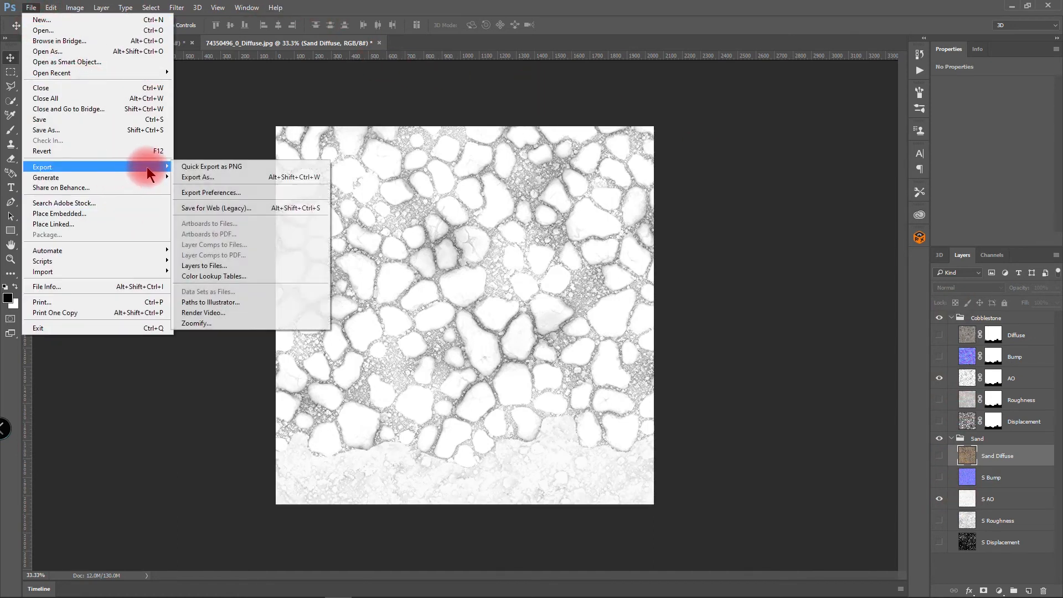
left_click(229, 169)
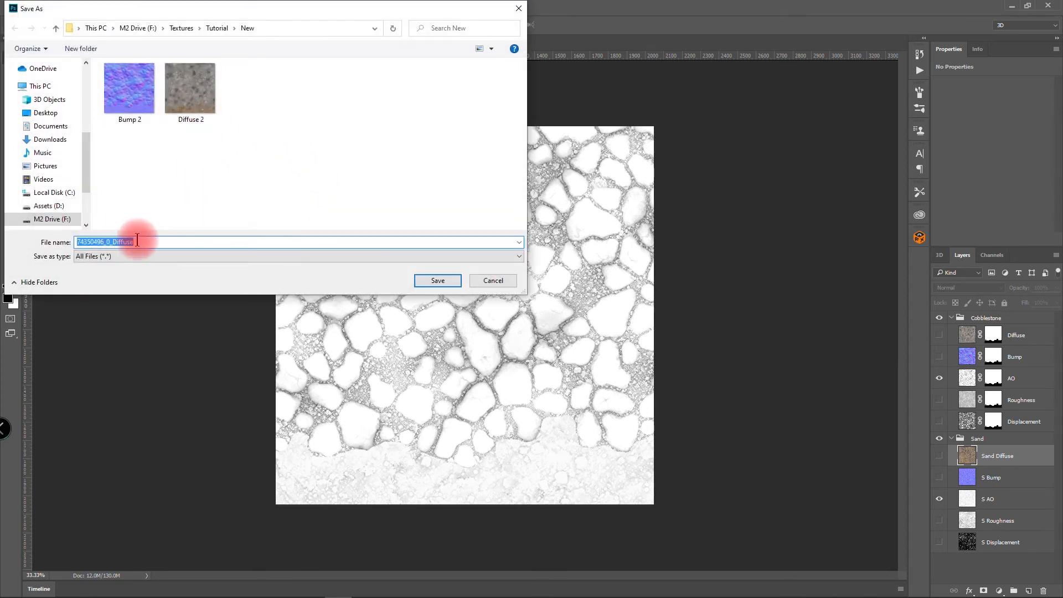
type("A")
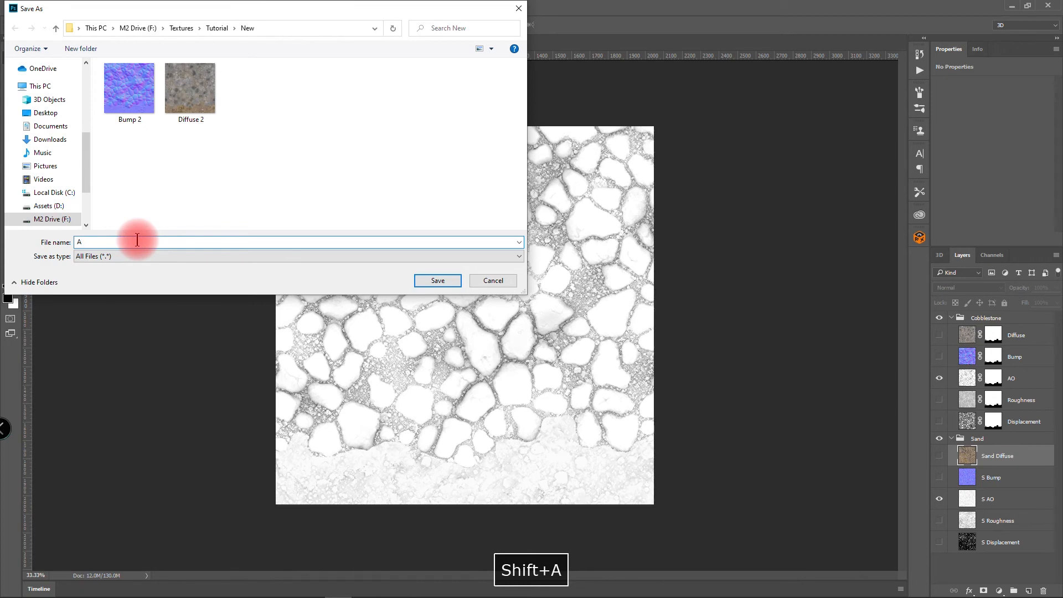
type("O 2")
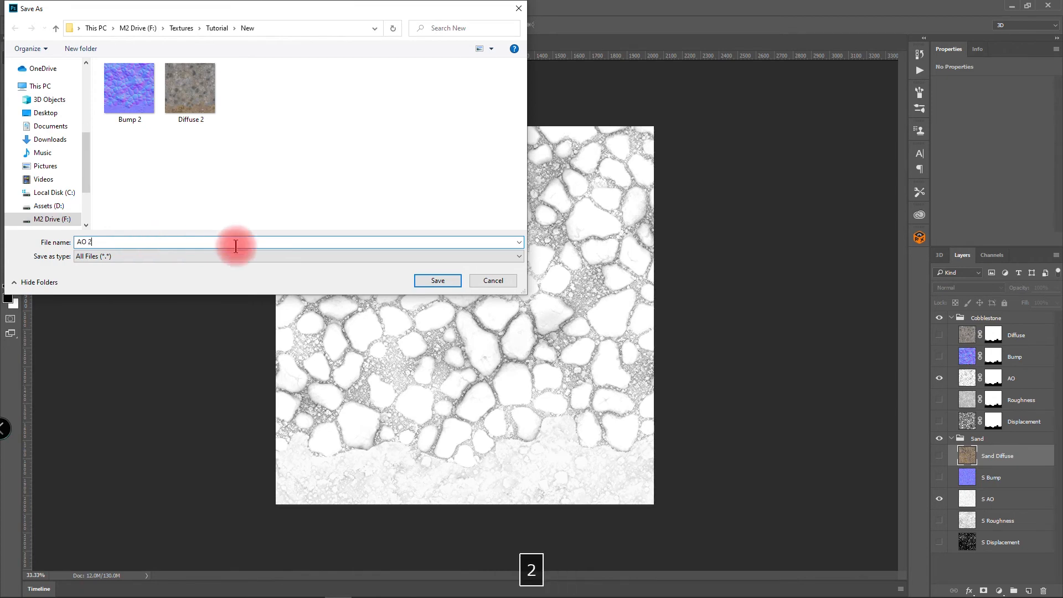
left_click(438, 281)
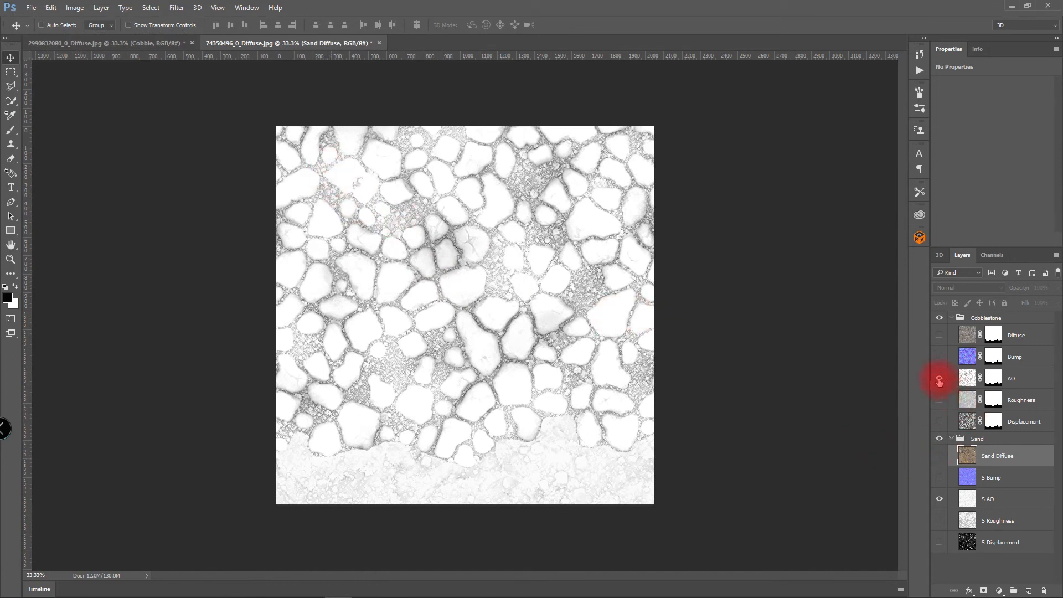
Hide both AO layers, show the cobblestone Roughness and S Roughness layers, and make S Roughness the active layer
left_click(939, 379)
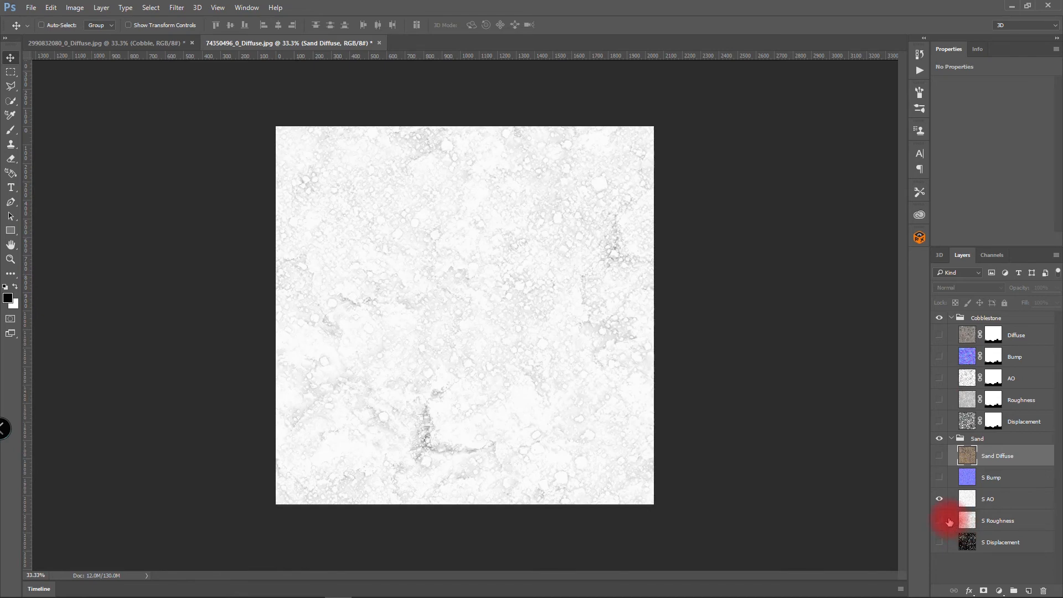
left_click(939, 499)
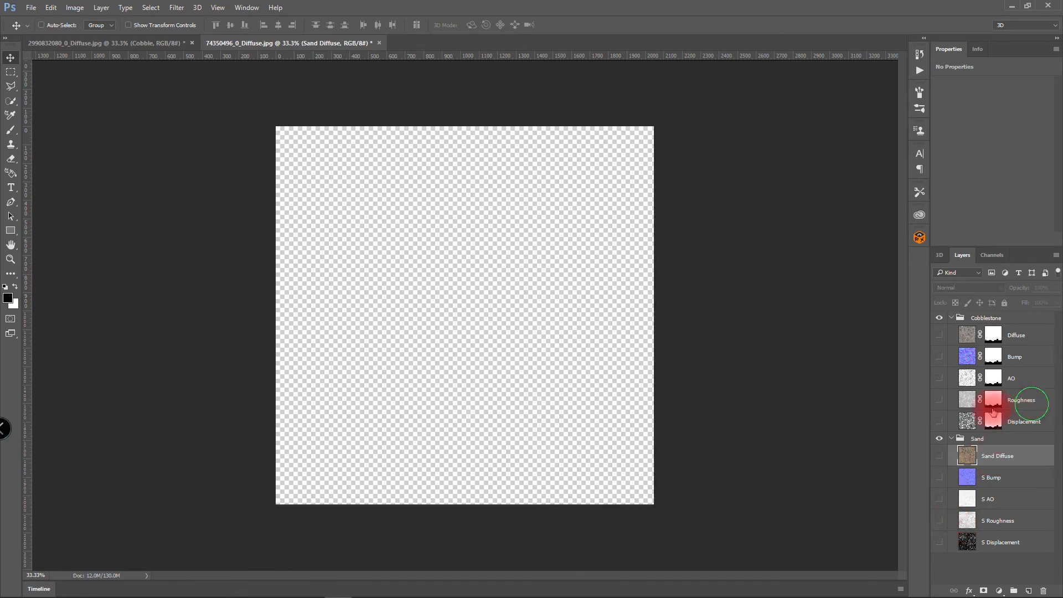
left_click(1025, 403)
left_click(939, 399)
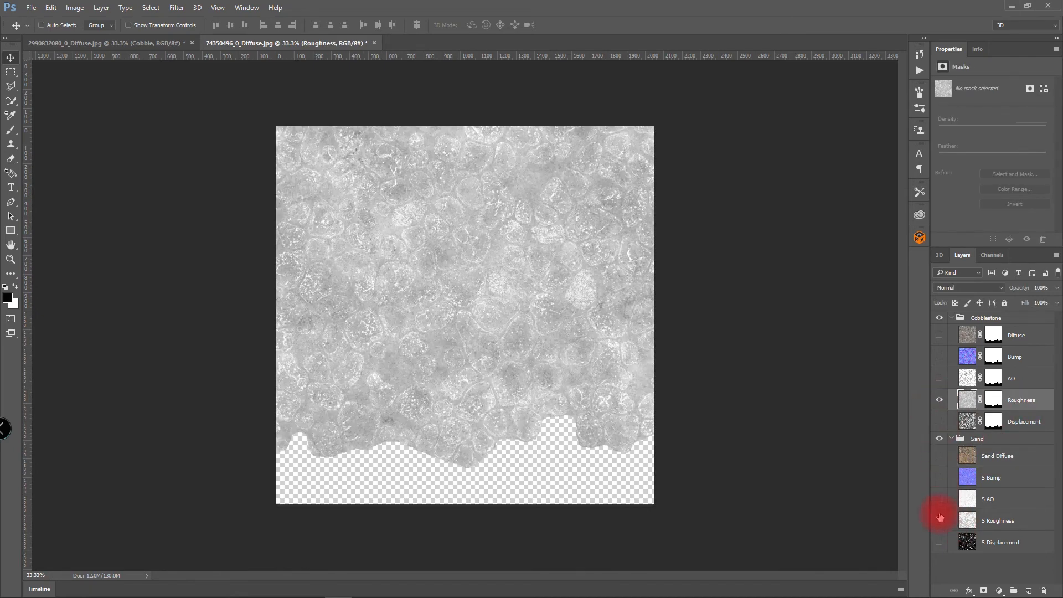
left_click(939, 520)
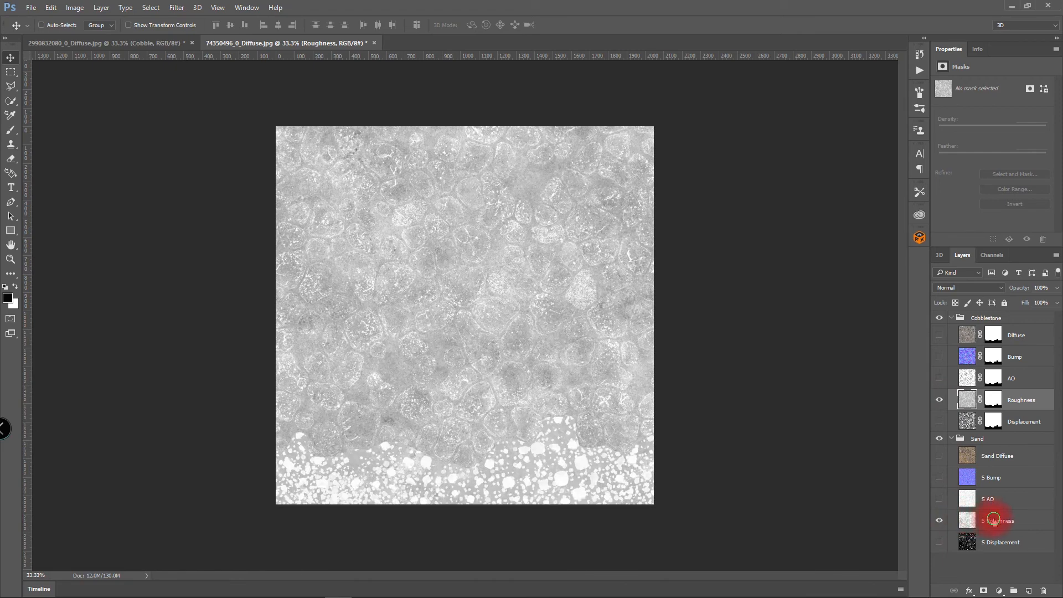
left_click(994, 520)
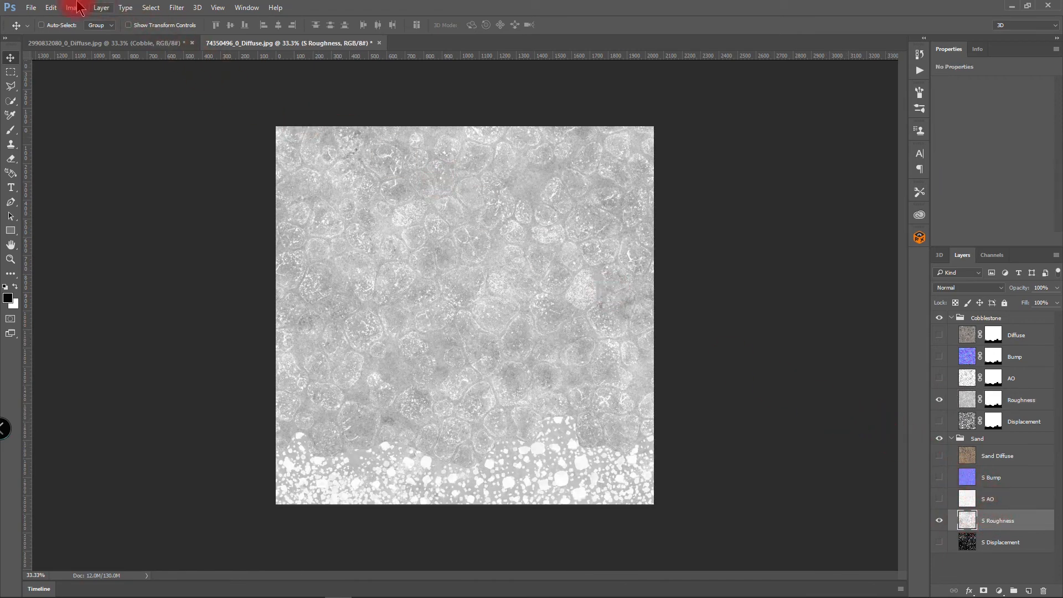
Quick-export the combined roughness map as a PNG named Roughness 2 in the New folder
left_click(32, 8)
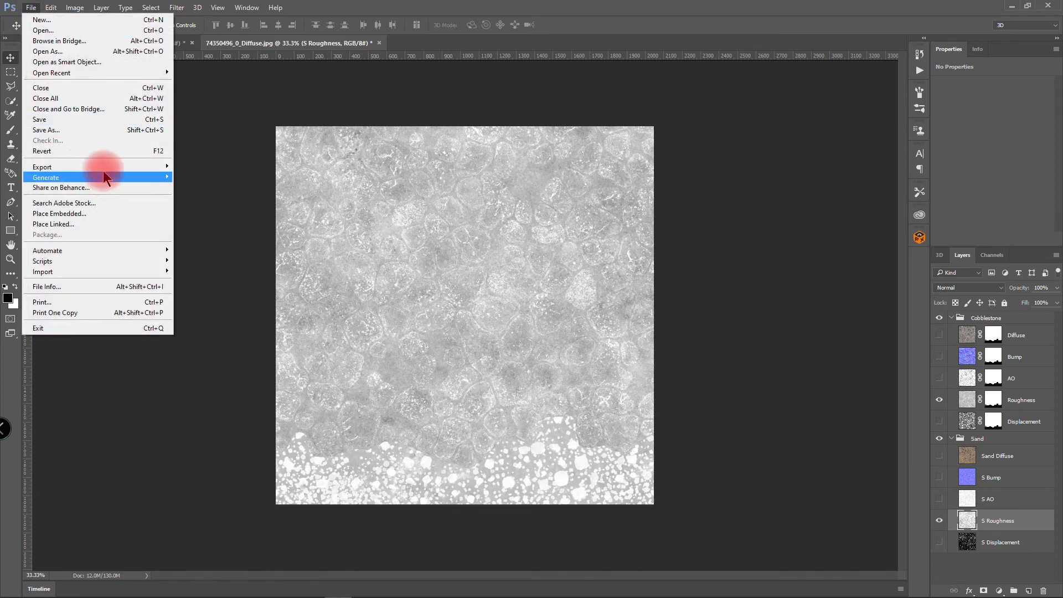
mouse_move(150, 170)
left_click(201, 169)
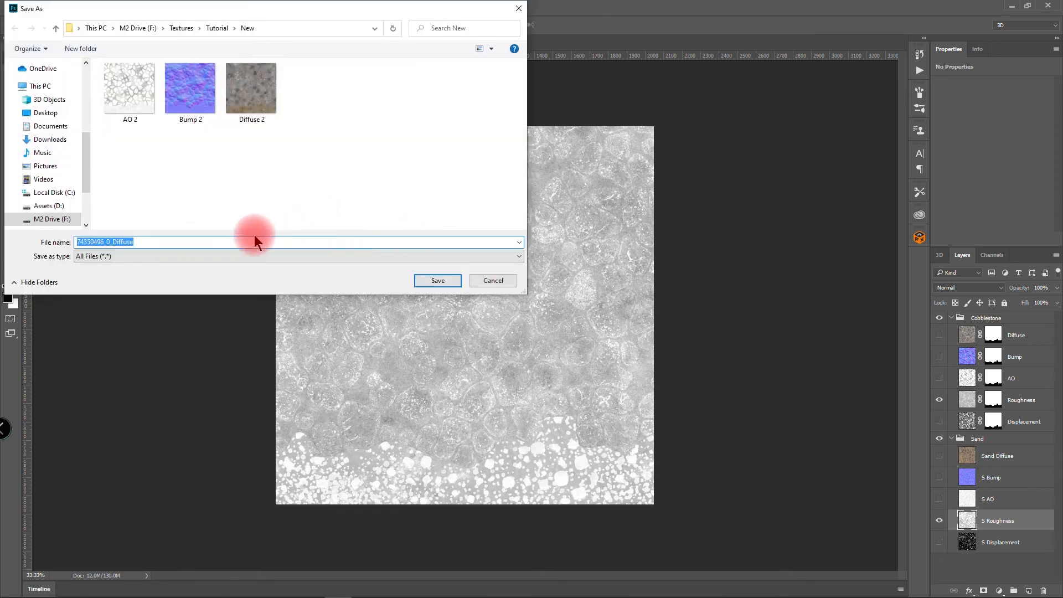
type("Ro")
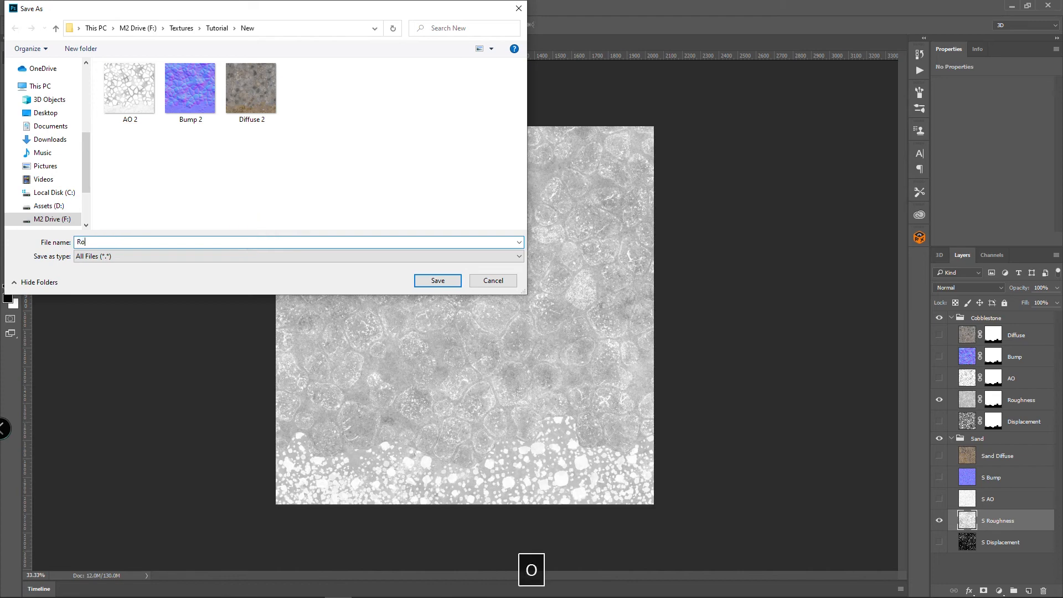
type("ughness 2")
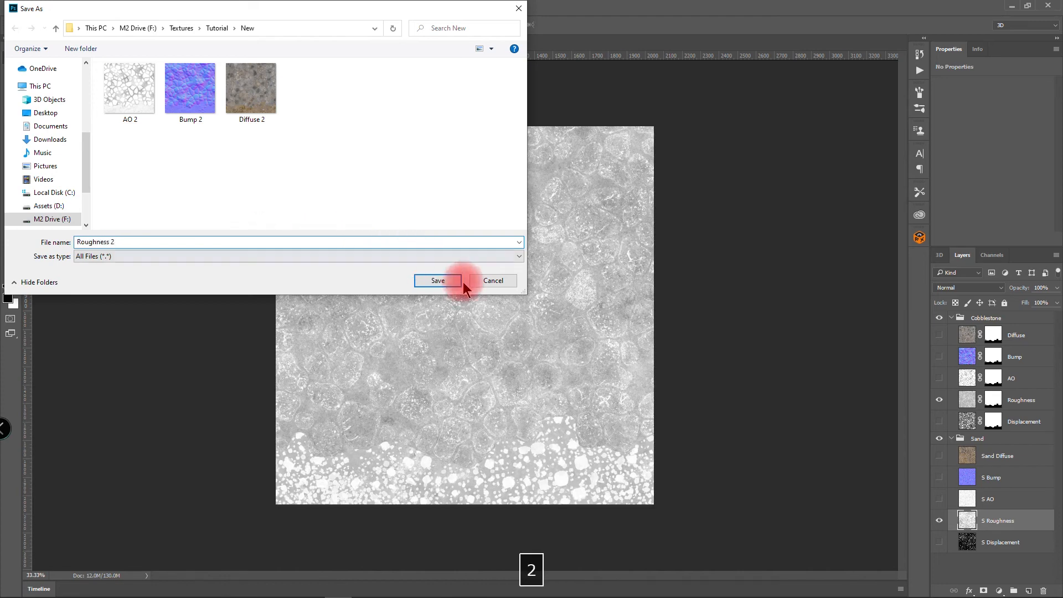
left_click(438, 281)
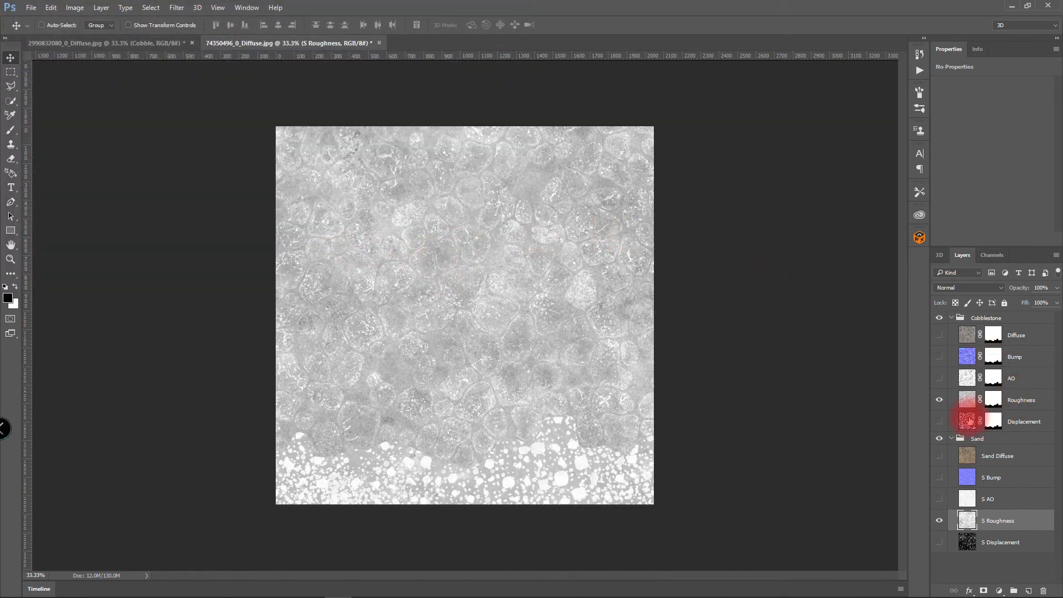
Hide the Roughness and S Roughness layers and show the cobblestone Displacement and S Displacement layers instead
left_click(939, 401)
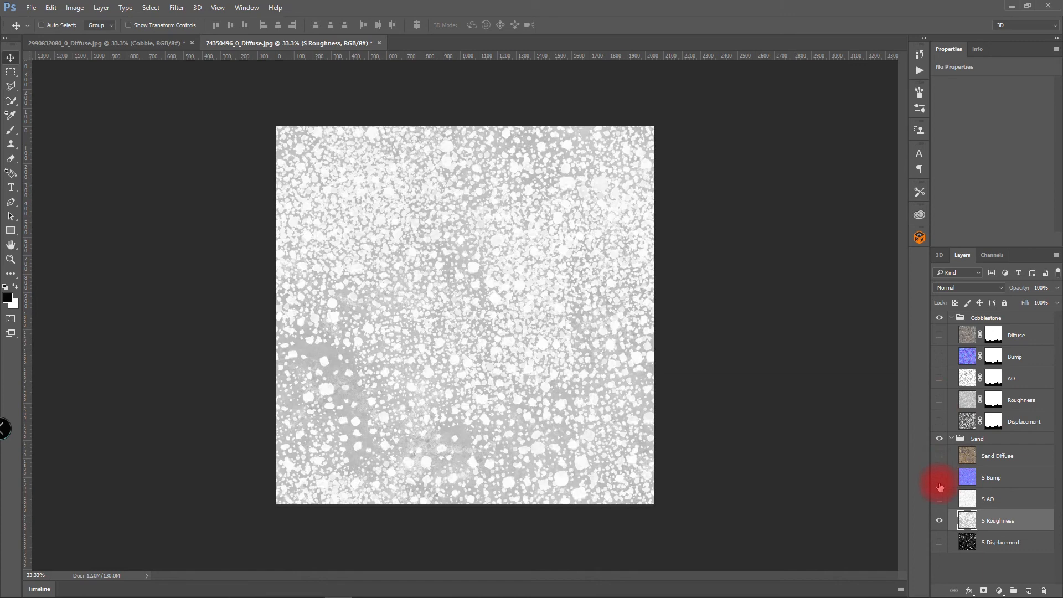
left_click(939, 521)
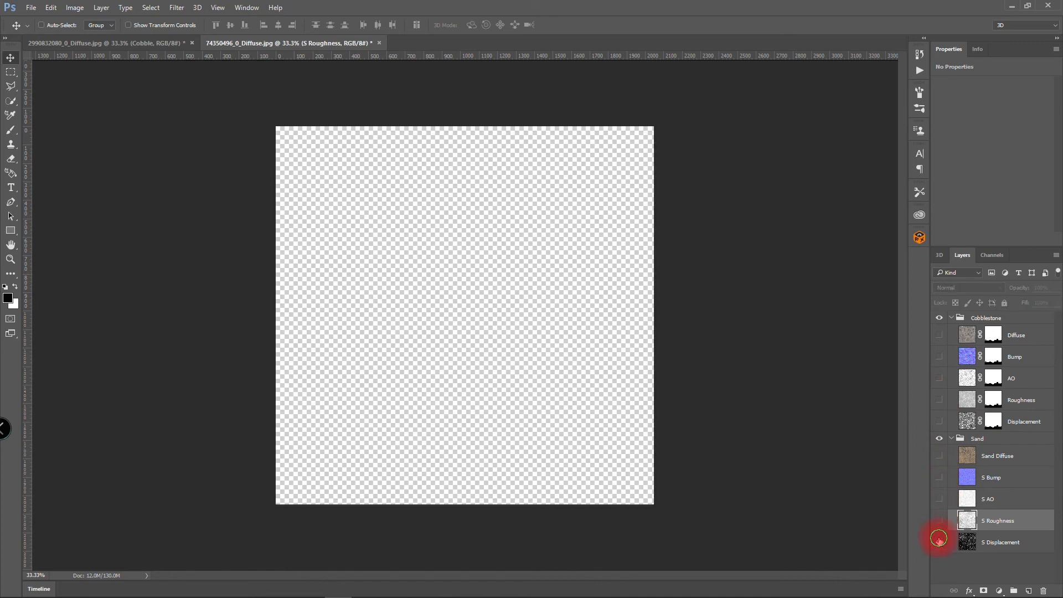
left_click(938, 541)
left_click(939, 422)
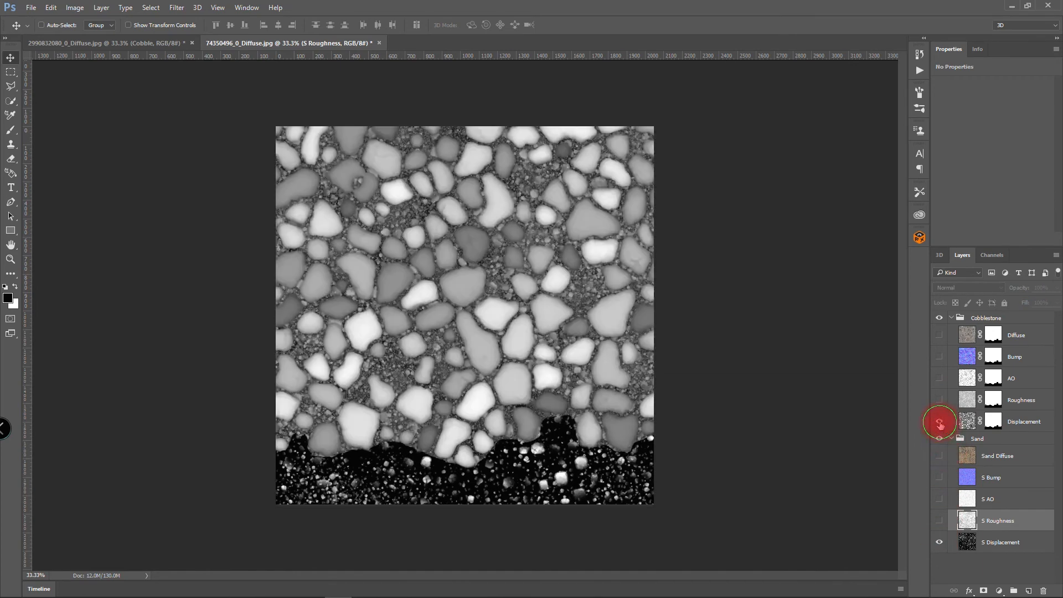
Quick-export the combined displacement map as a PNG named Displacement 2 in the New folder
left_click(30, 8)
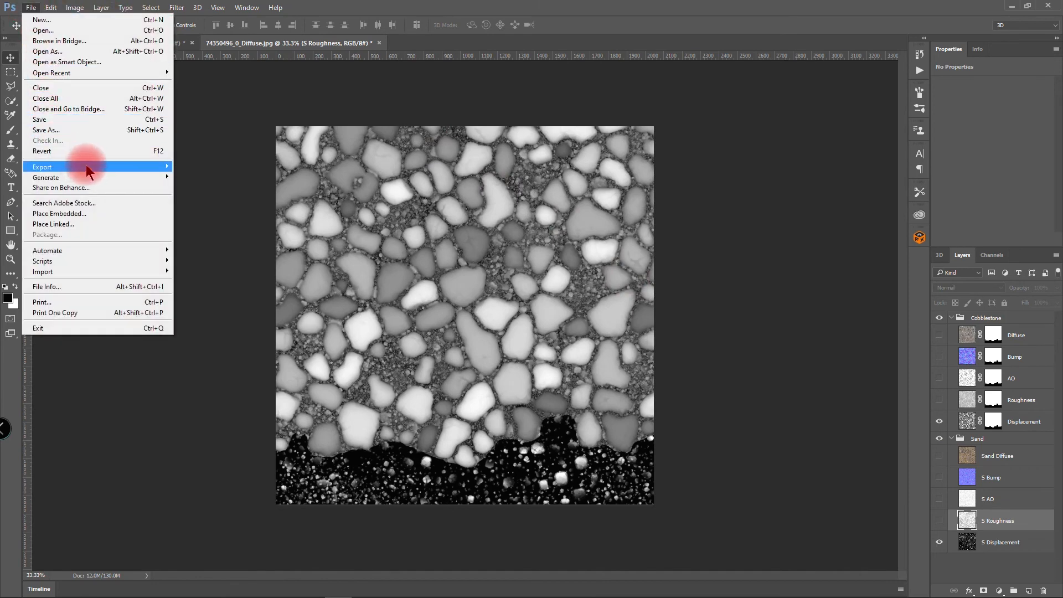
left_click(183, 167)
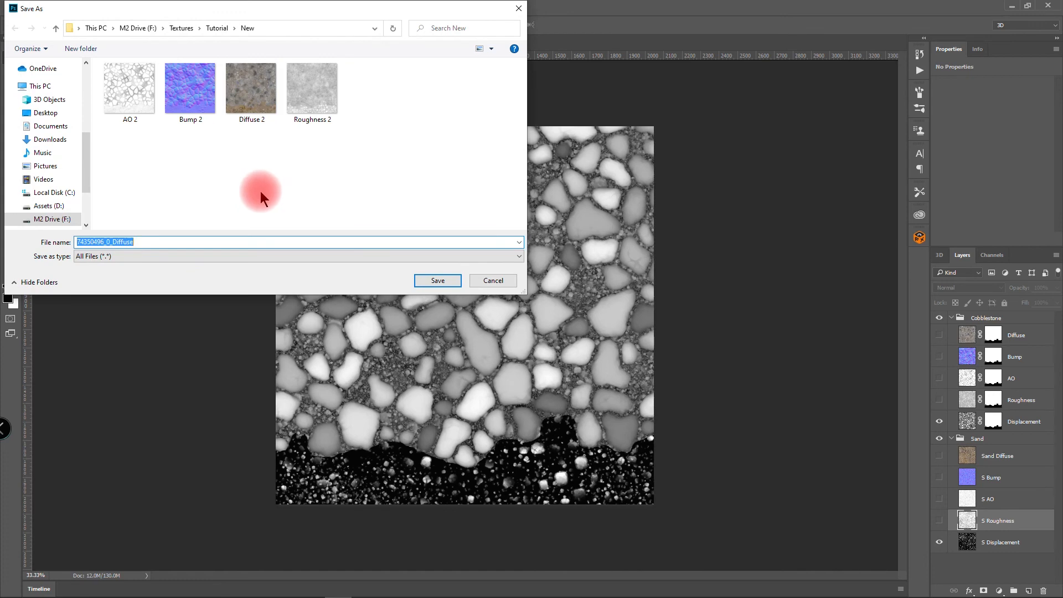
type("Displ")
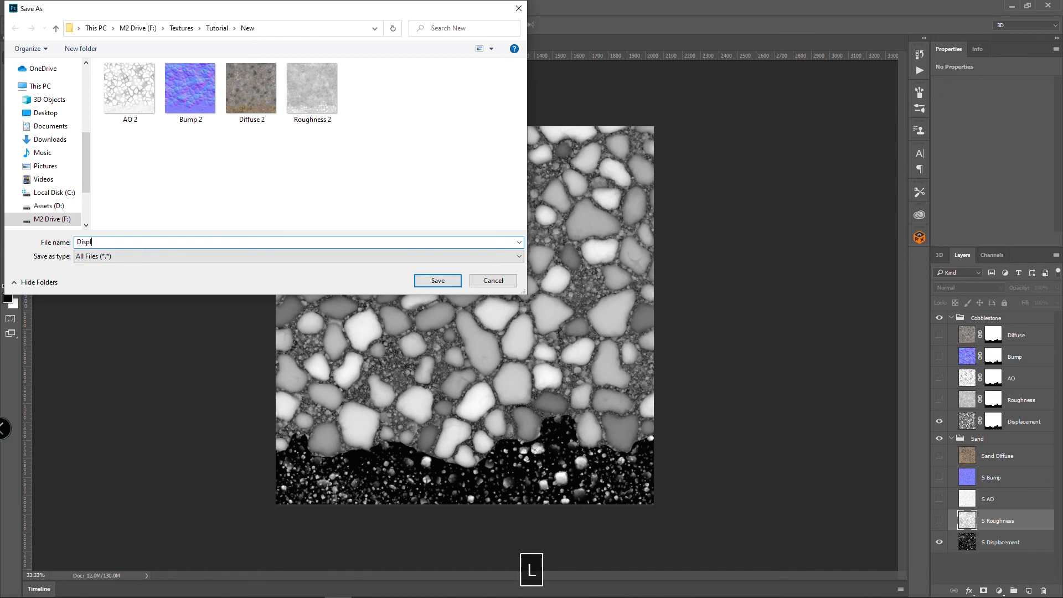
type("acement 2")
left_click(448, 282)
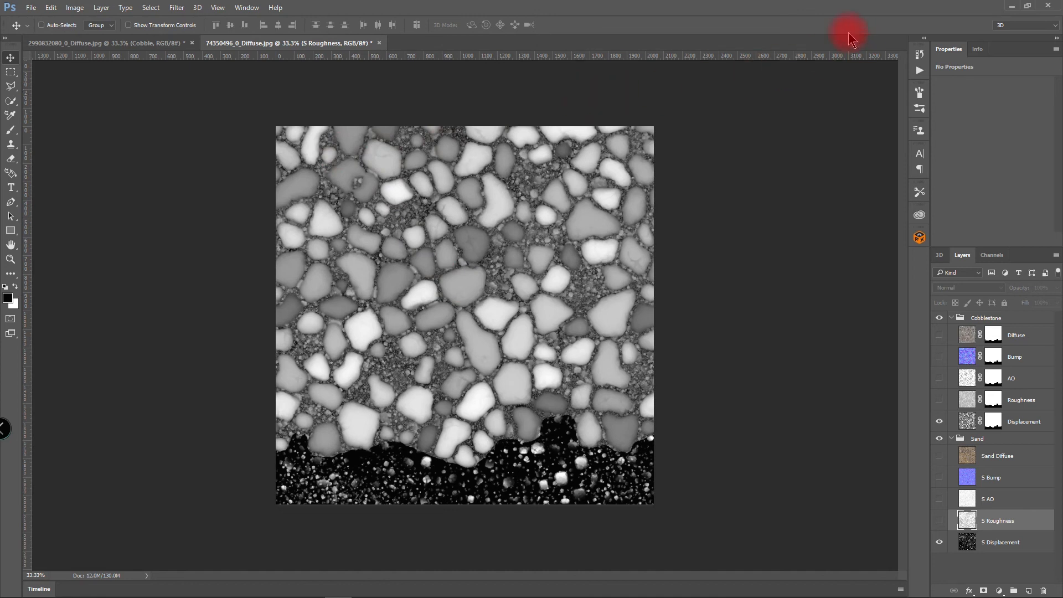
Switch to iClone, select the rear-right cobblestone ground plane, and make its Base Color map active
left_click(1011, 7)
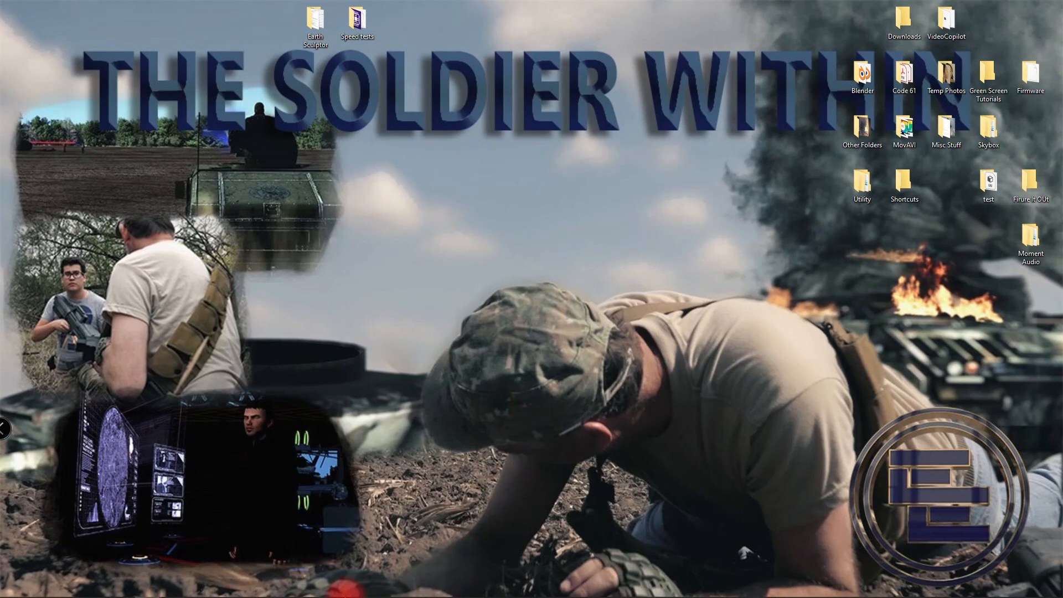
mouse_move(347, 591)
left_click(363, 588)
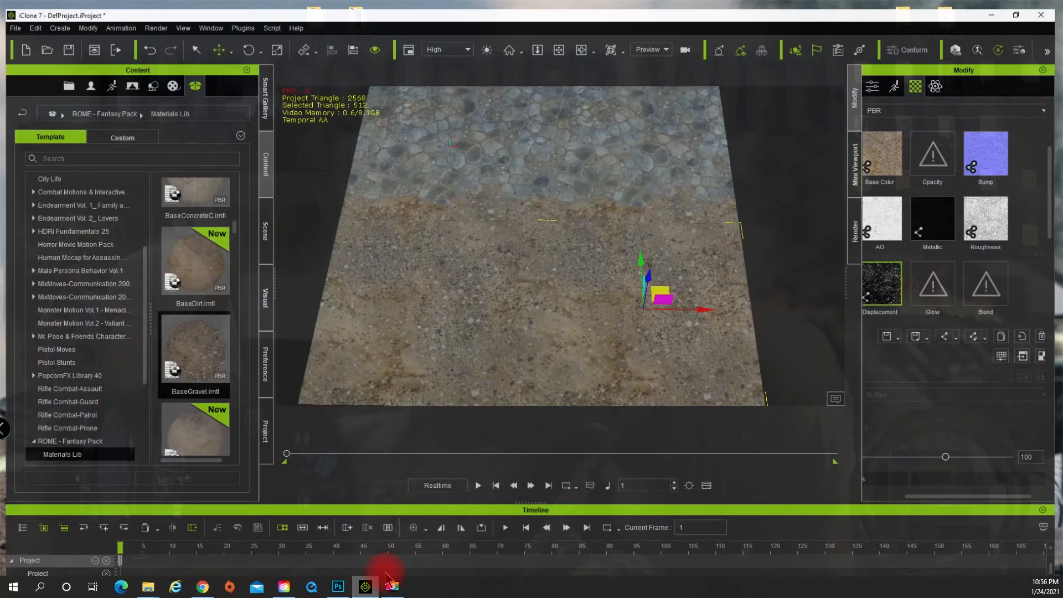
left_click(662, 174)
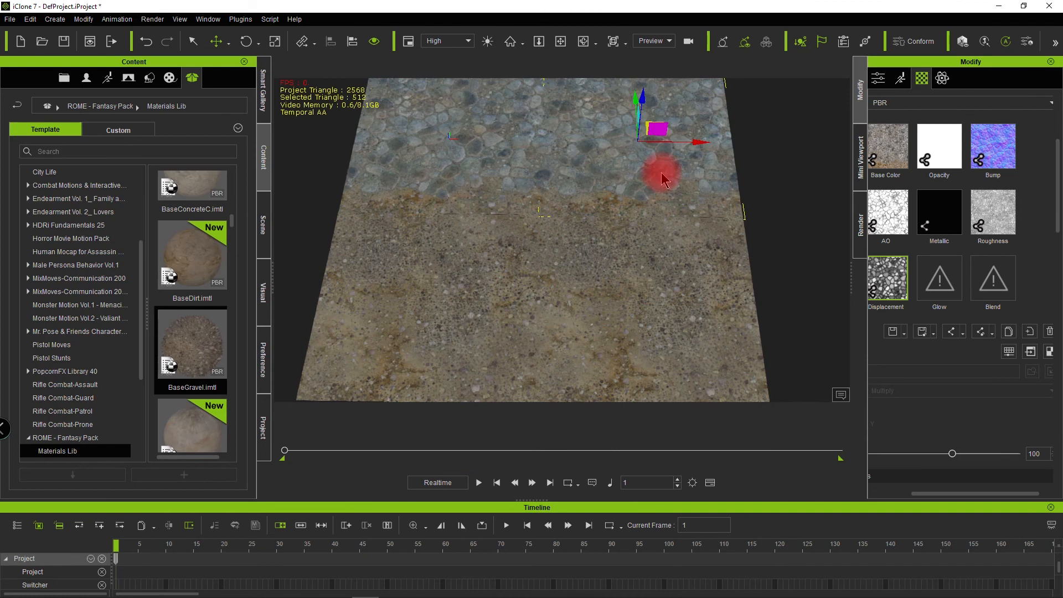
left_click(906, 144)
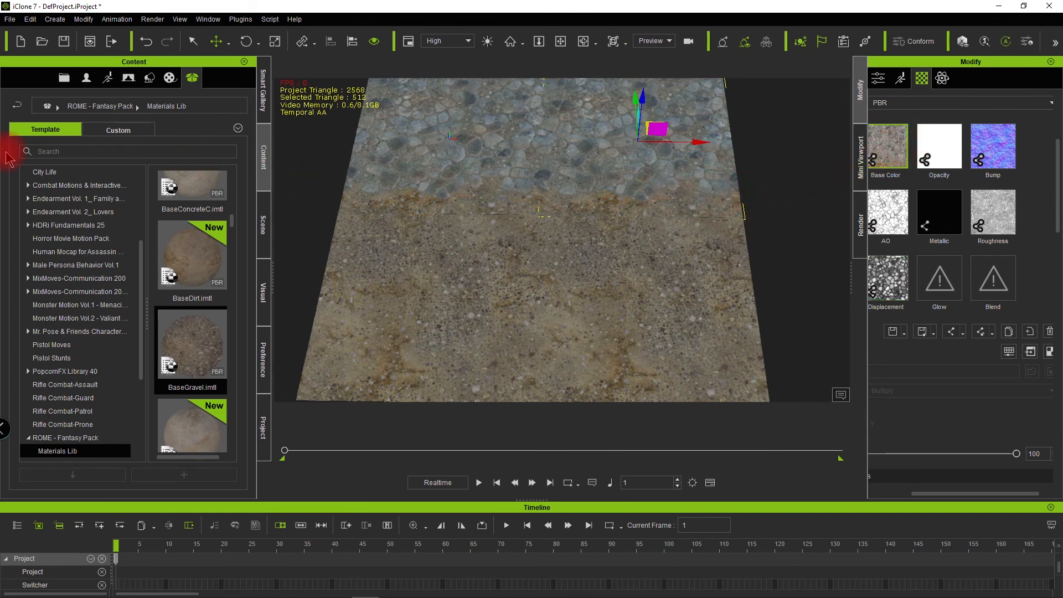
Load the Bump 2 image into the cobblestone plane's Bump channel as a Normal Map with Linked Texture
left_click(268, 101)
left_click_drag(321, 110, 993, 167)
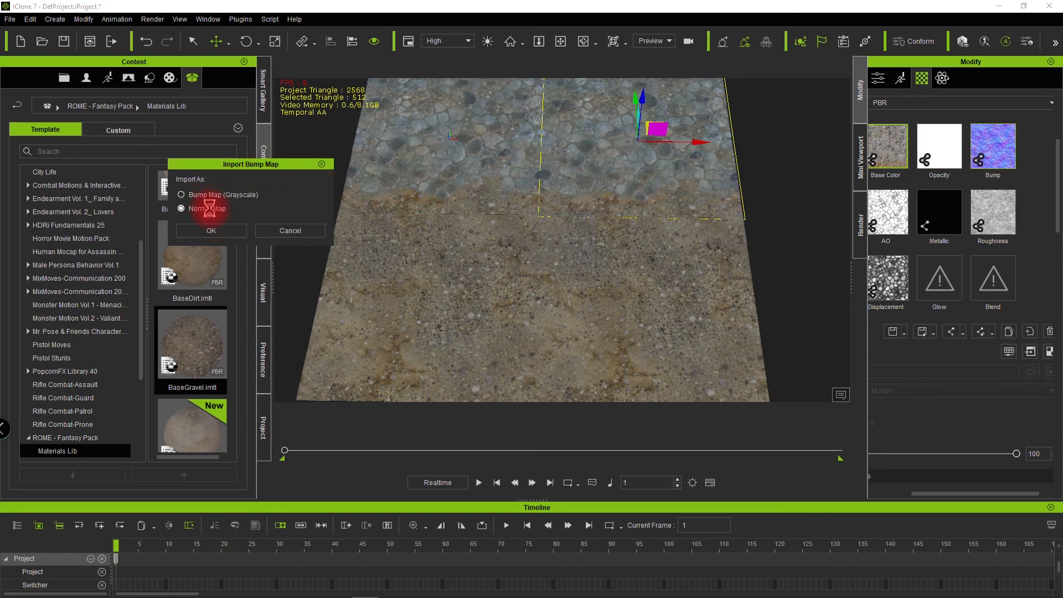
left_click(205, 231)
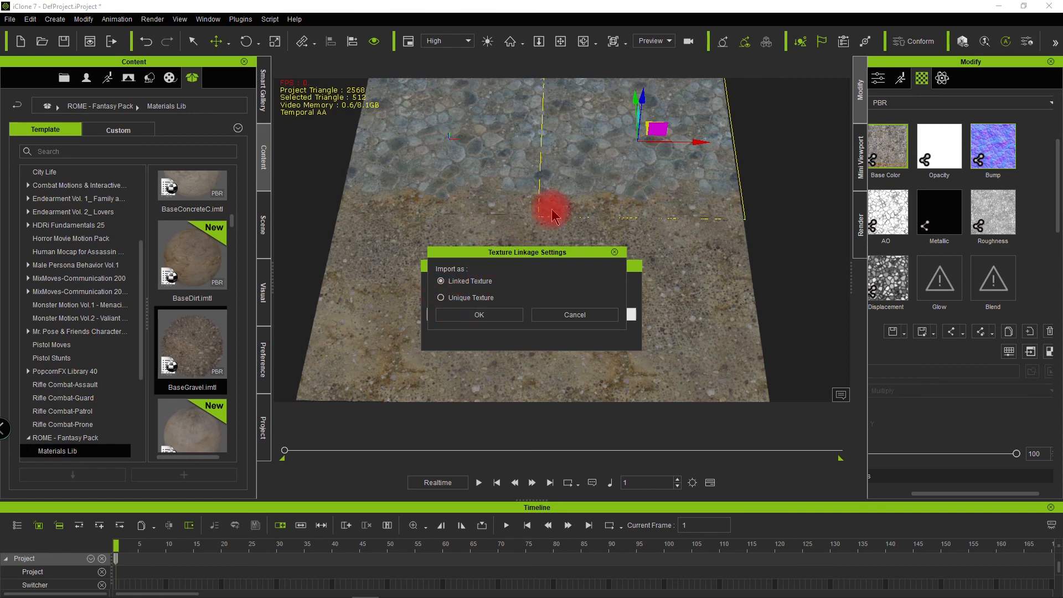
left_click(492, 165)
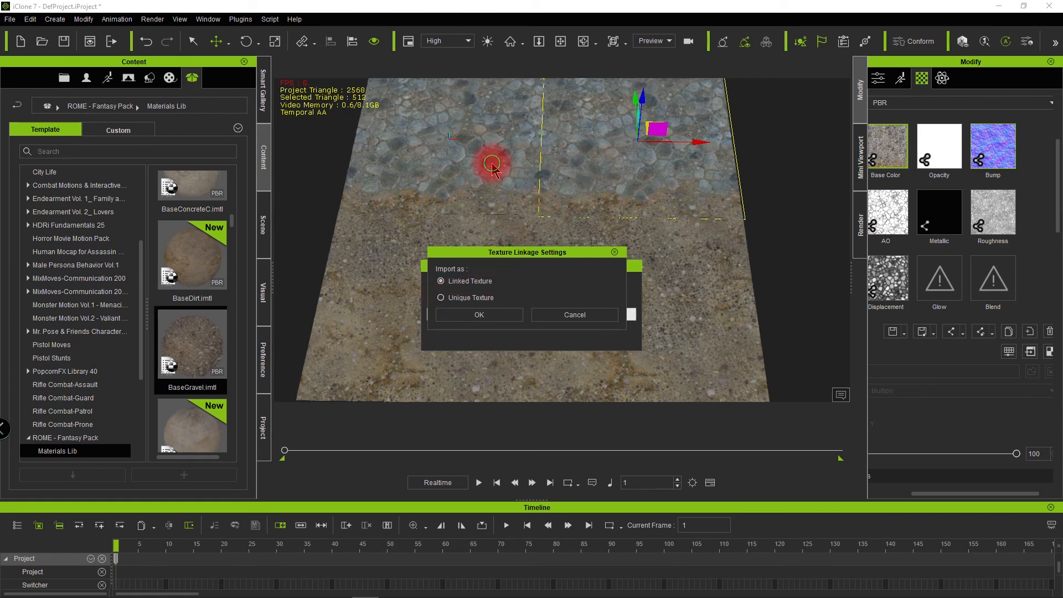
left_click(499, 314)
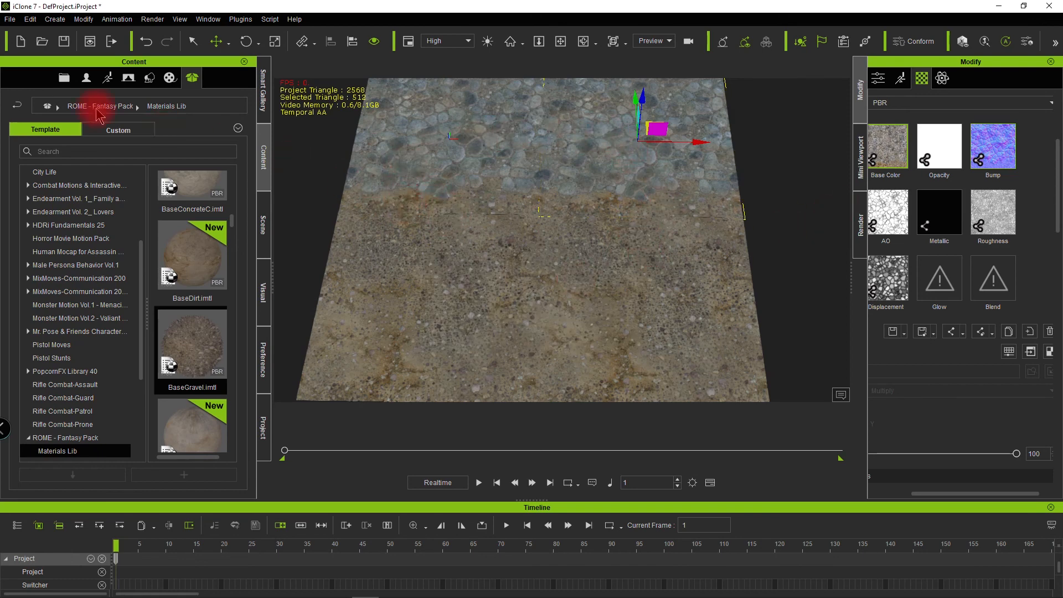
Load the AO 2 and Roughness 2 images into the plane's AO and Roughness channels, each as a Linked Texture
left_click_drag(160, 163, 881, 221)
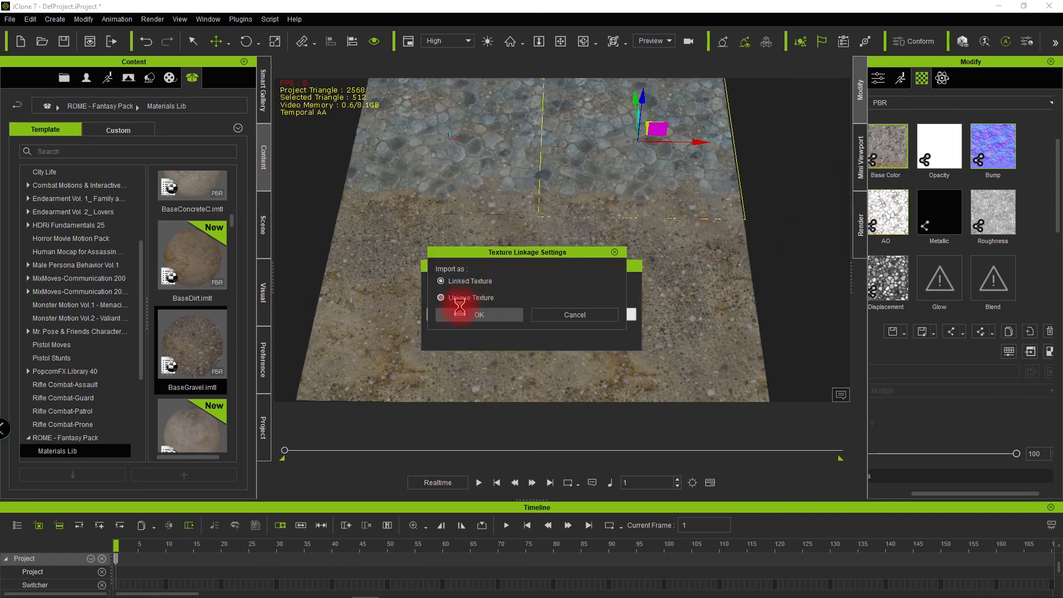
left_click(460, 312)
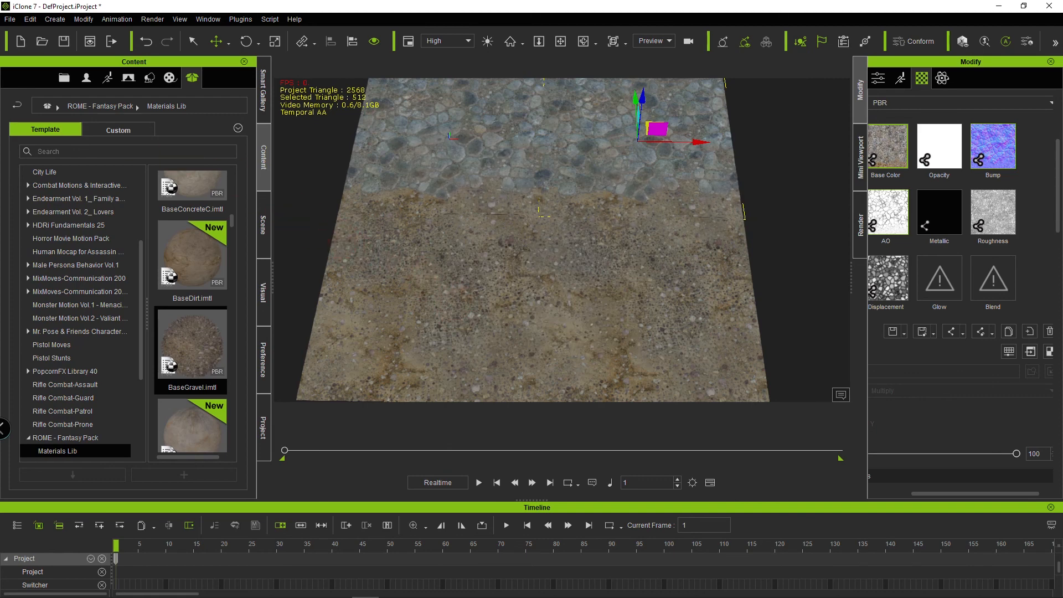
left_click_drag(3, 152, 992, 224)
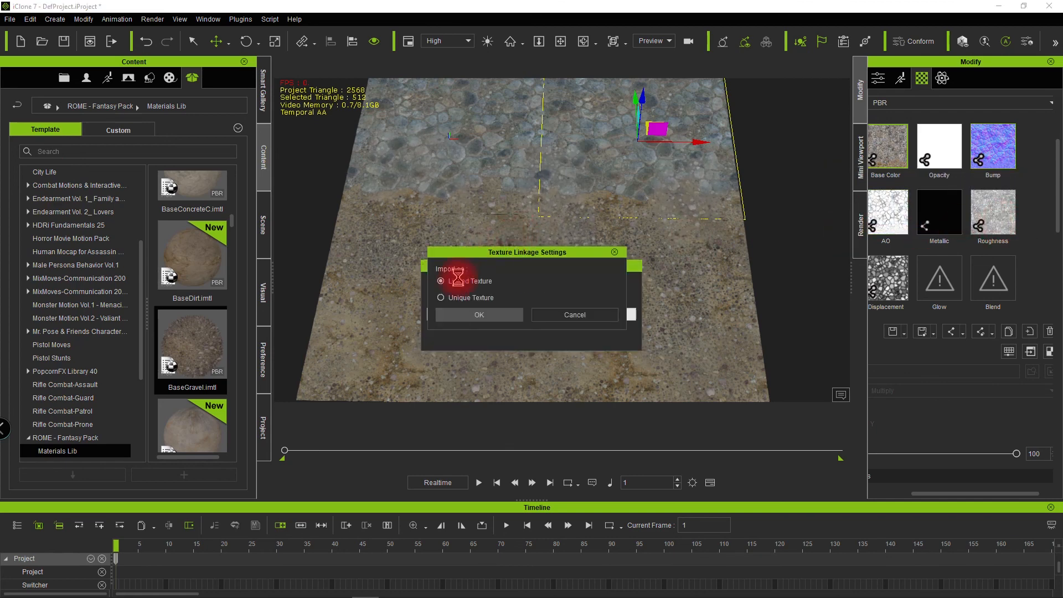
left_click(467, 314)
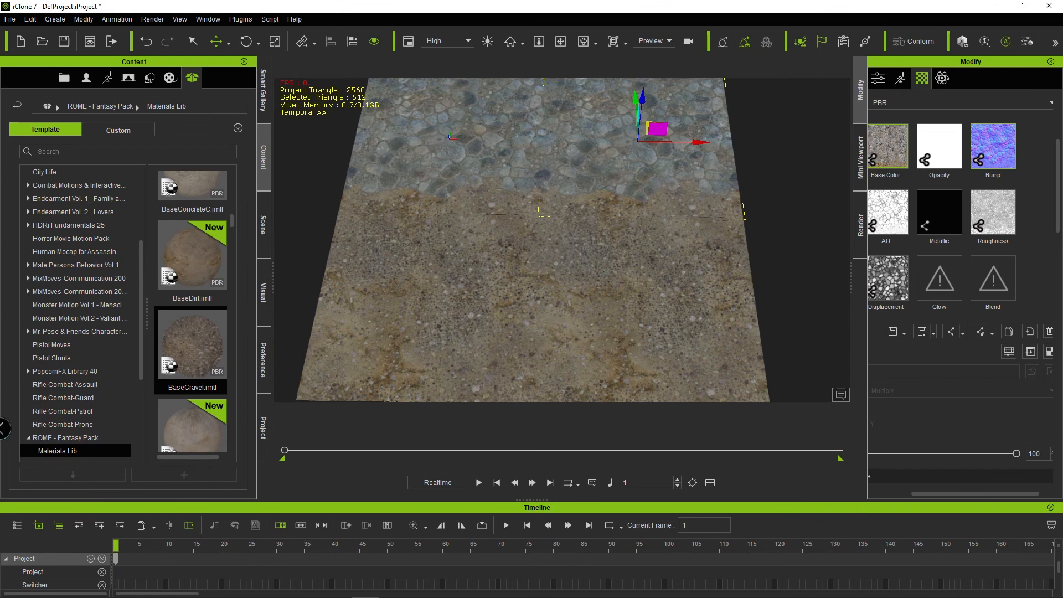
Load the Displacement 2 image into the plane's Displacement channel as a grayscale Height Map with Linked Texture
left_click_drag(216, 177, 884, 289)
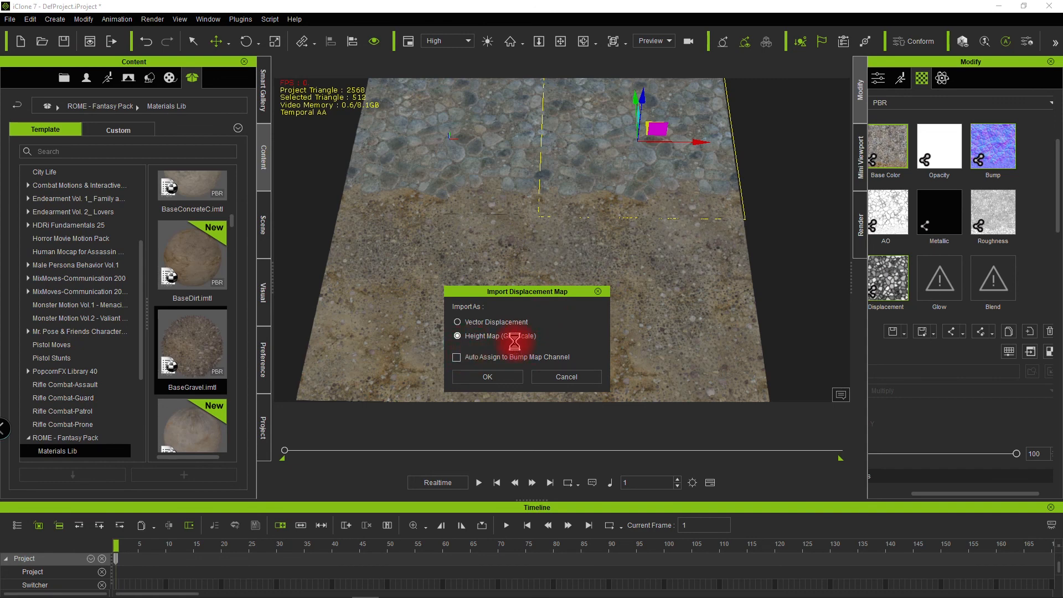
left_click(487, 376)
left_click(463, 314)
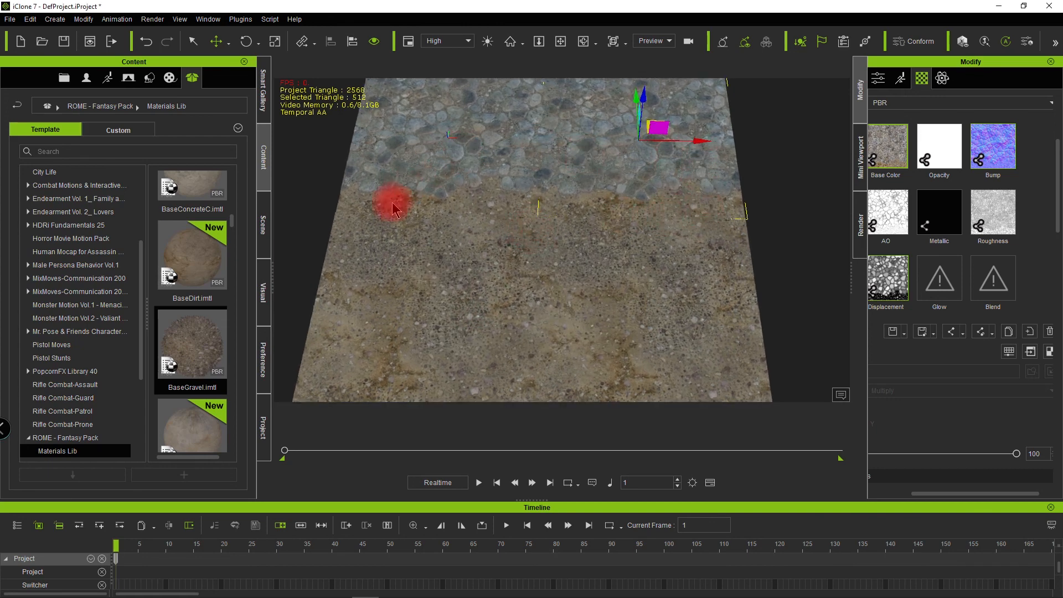
Examine the transition between cobblestone and gravel dirt on the tiled ground from closer up
mouse_move(505, 230)
left_mouse_down("alt")
mouse_move(514, 251)
mouse_move(504, 249)
mouse_move(596, 244)
mouse_move(557, 207)
mouse_move(550, 138)
mouse_move(594, 238)
mouse_move(541, 221)
mouse_move(548, 196)
left_mouse_up("alt")
left_click_drag(549, 239, 552, 245, "alt")
left_click_drag(555, 254, 530, 254)
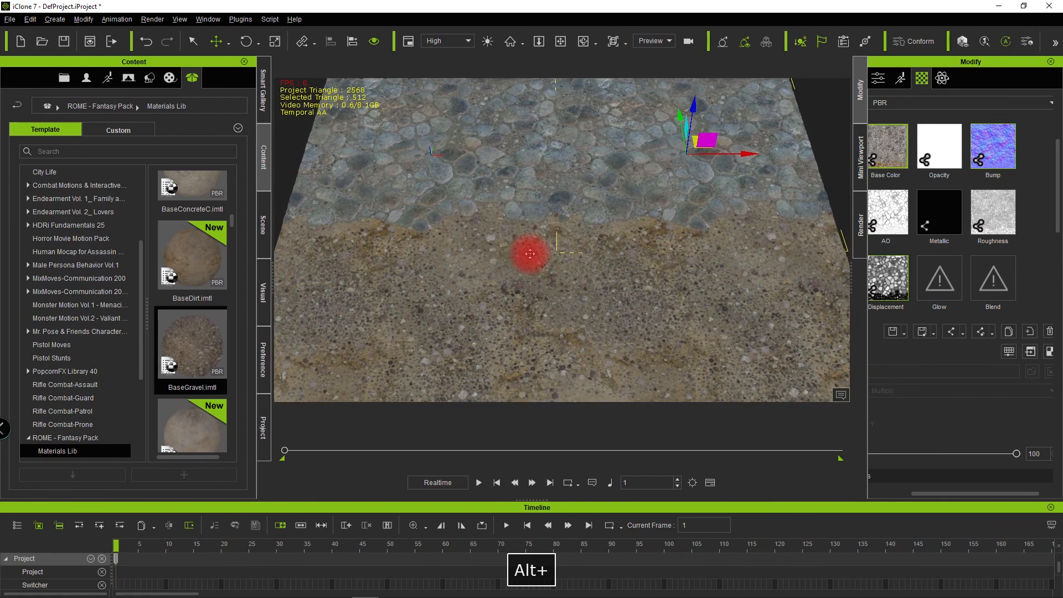